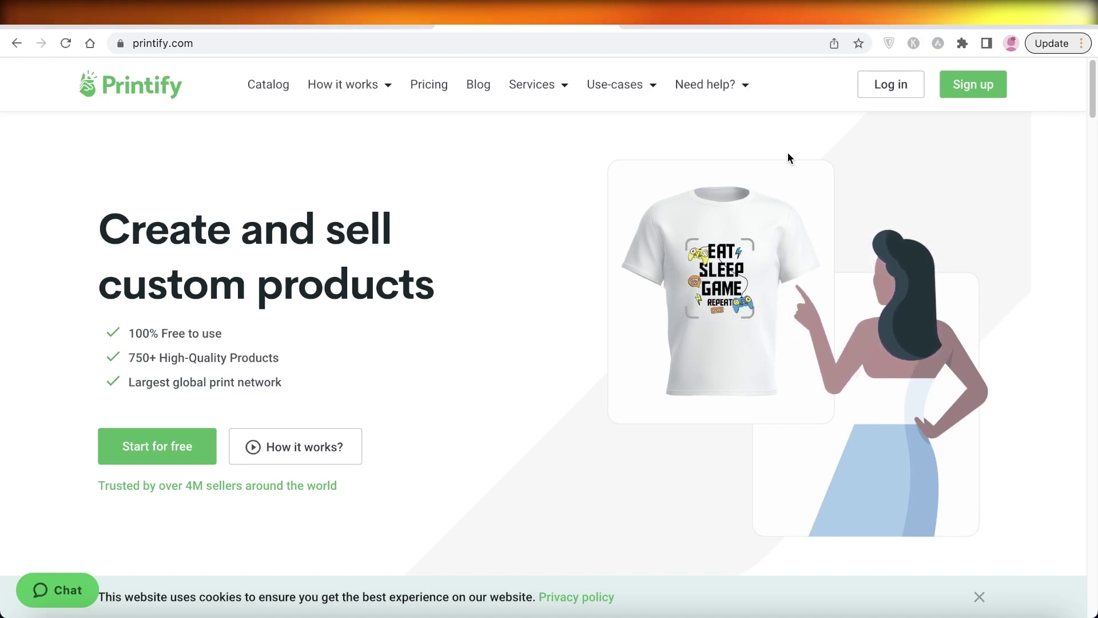
# Switch to the open Etsy tab and scroll down through its home page listings and categories.
pyautogui.scroll(-1, 788, 163)
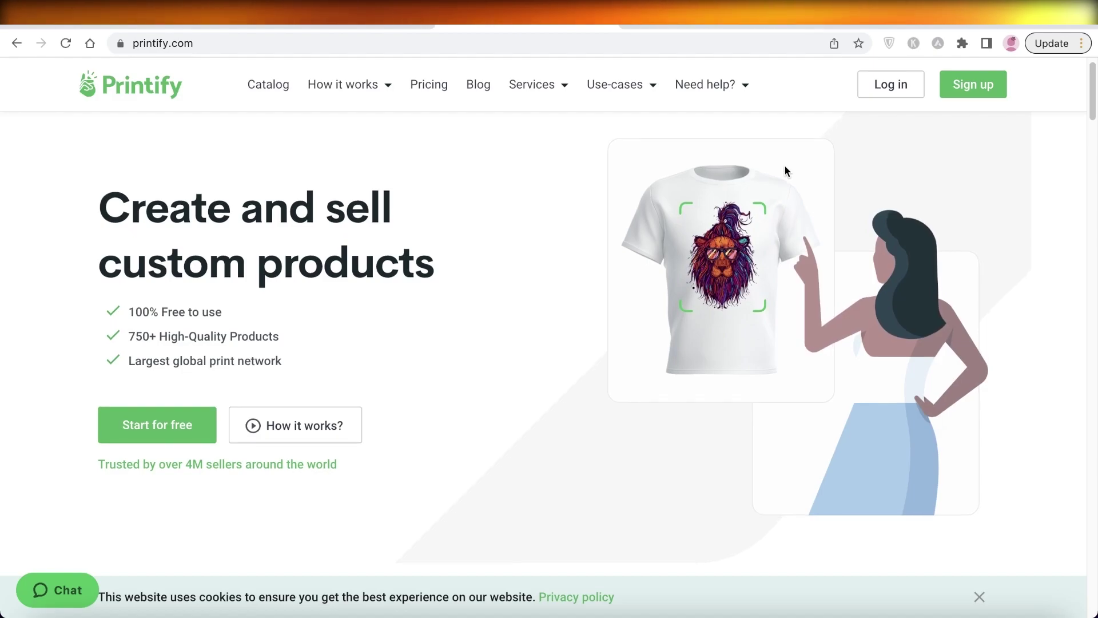
pyautogui.scroll(-3, 785, 165)
pyautogui.moveTo(656, 77)
pyautogui.click(710, 12)
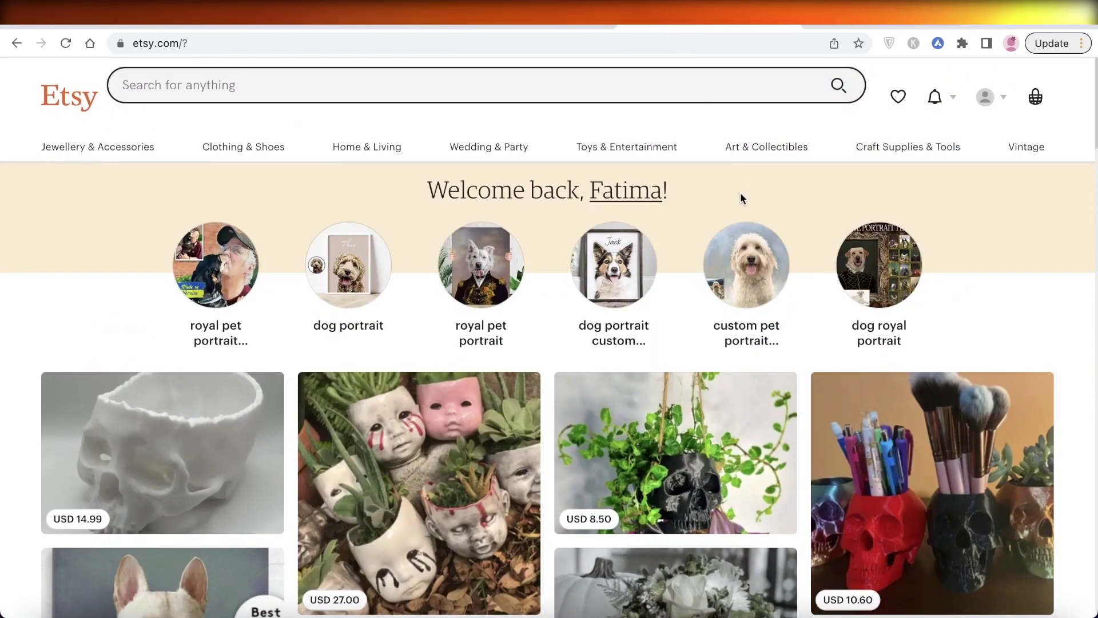
pyautogui.scroll(-5, 741, 198)
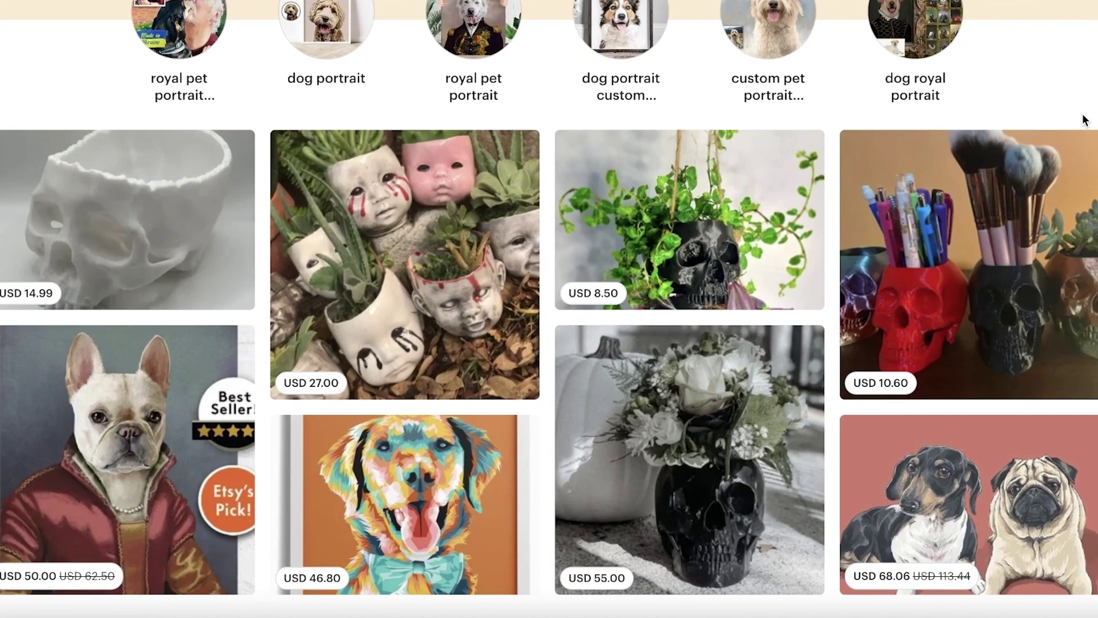
pyautogui.scroll(-5, 1085, 120)
pyautogui.scroll(-8, 987, 127)
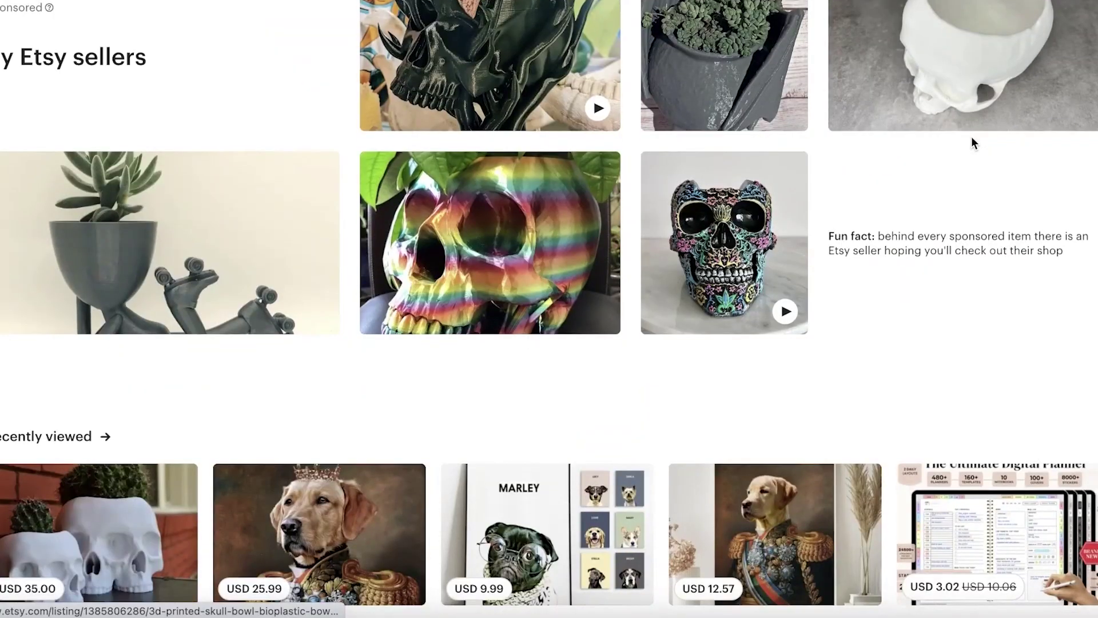
pyautogui.scroll(-1, 946, 155)
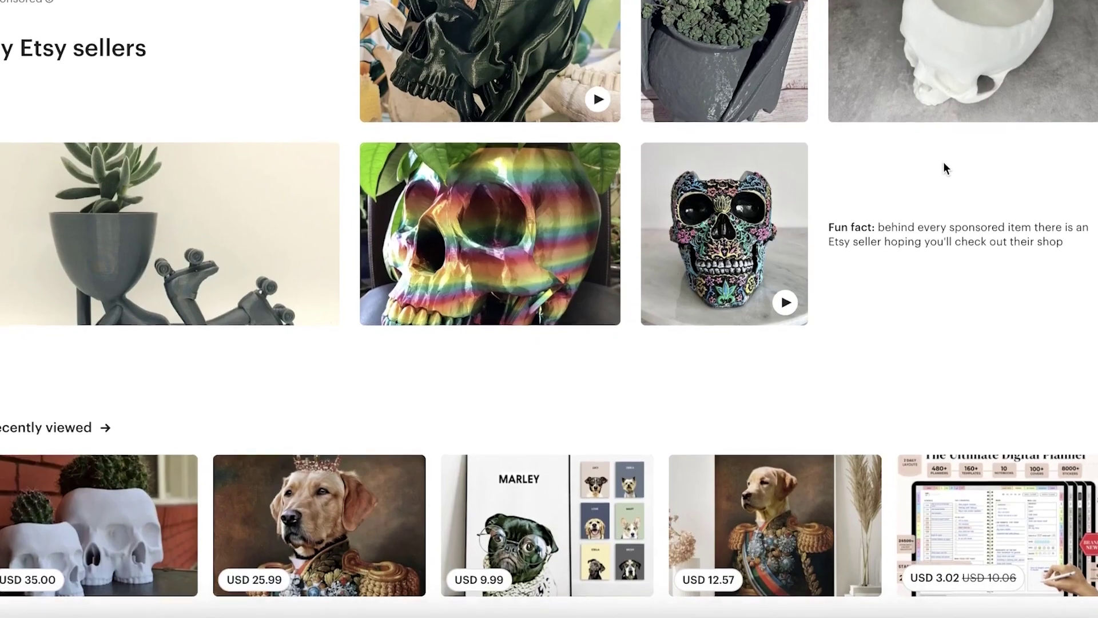
pyautogui.scroll(-6, 906, 162)
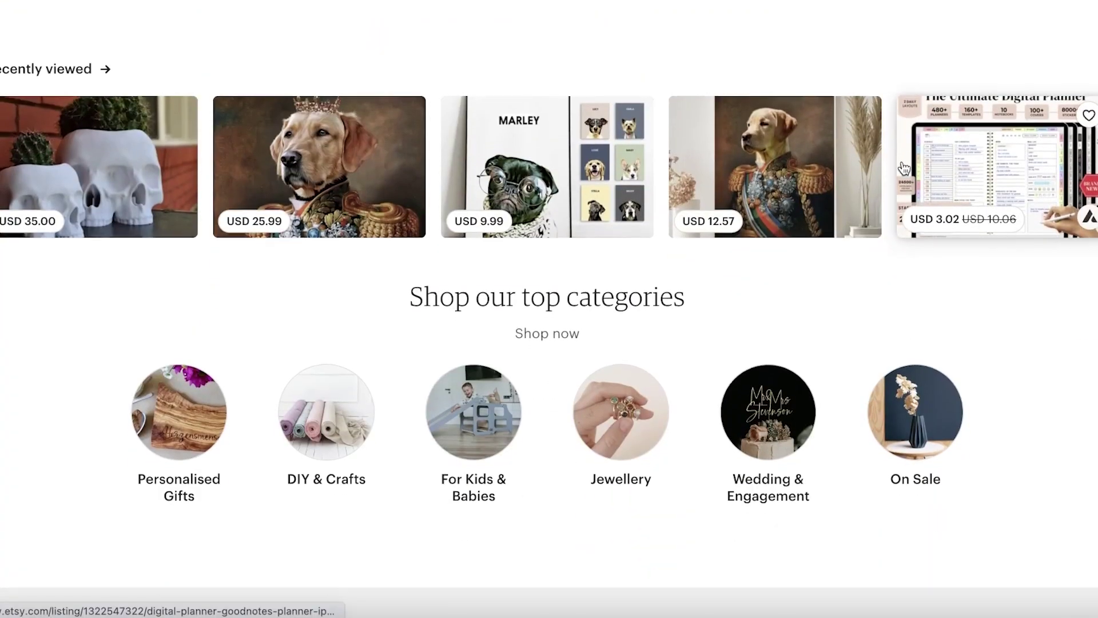
pyautogui.scroll(-3, 901, 171)
pyautogui.scroll(-8, 897, 171)
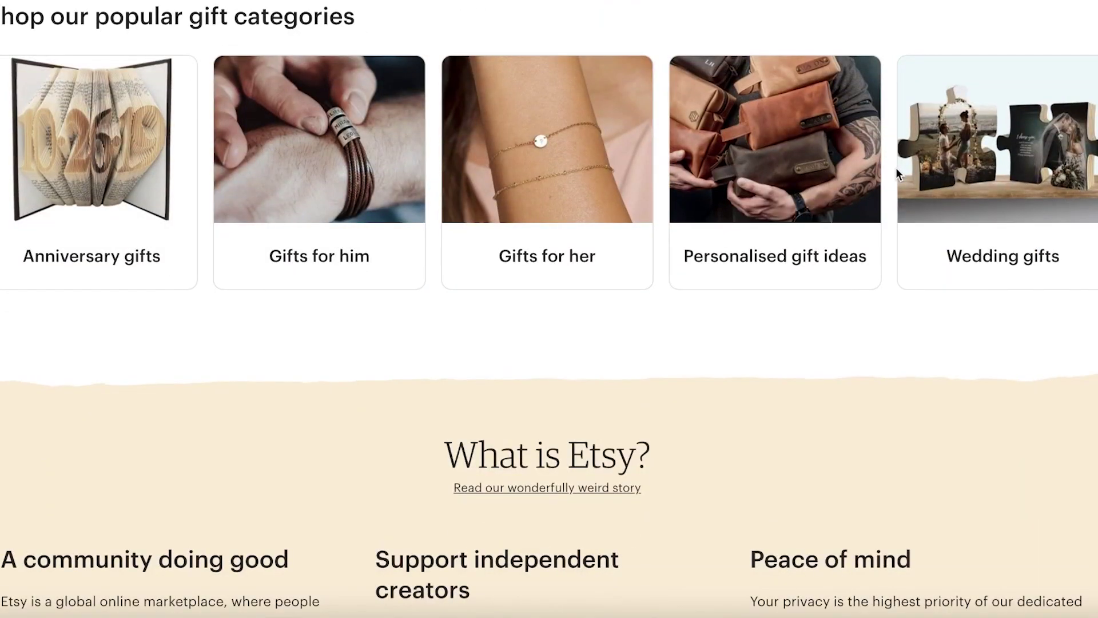
# Scroll back up to the top of the Etsy home page.
pyautogui.scroll(4, 898, 172)
pyautogui.scroll(7, 904, 180)
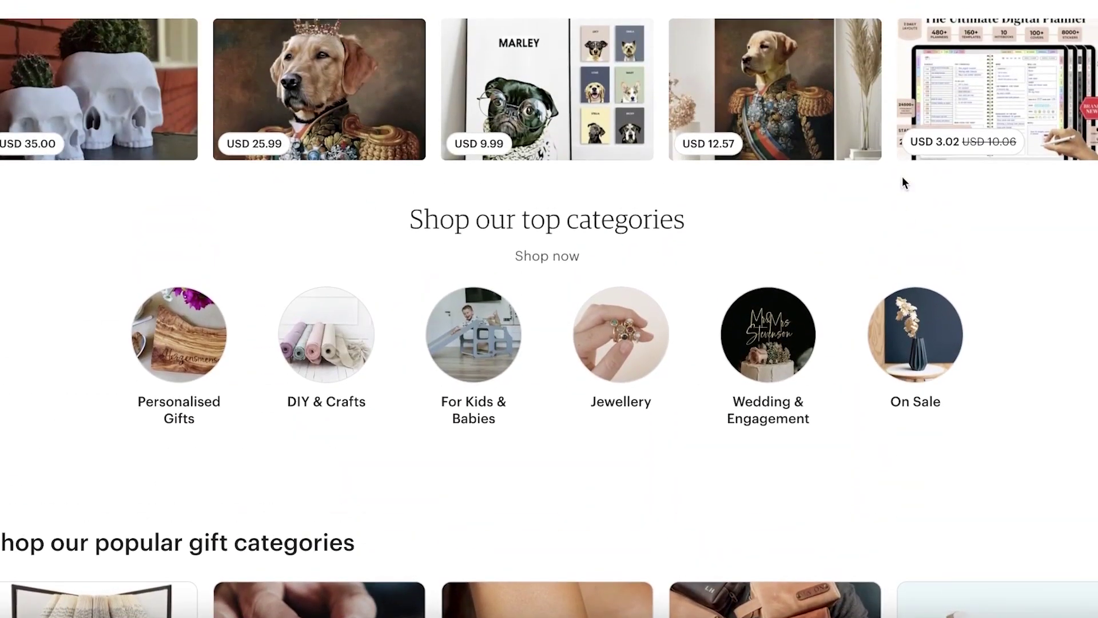
pyautogui.scroll(-5, 902, 177)
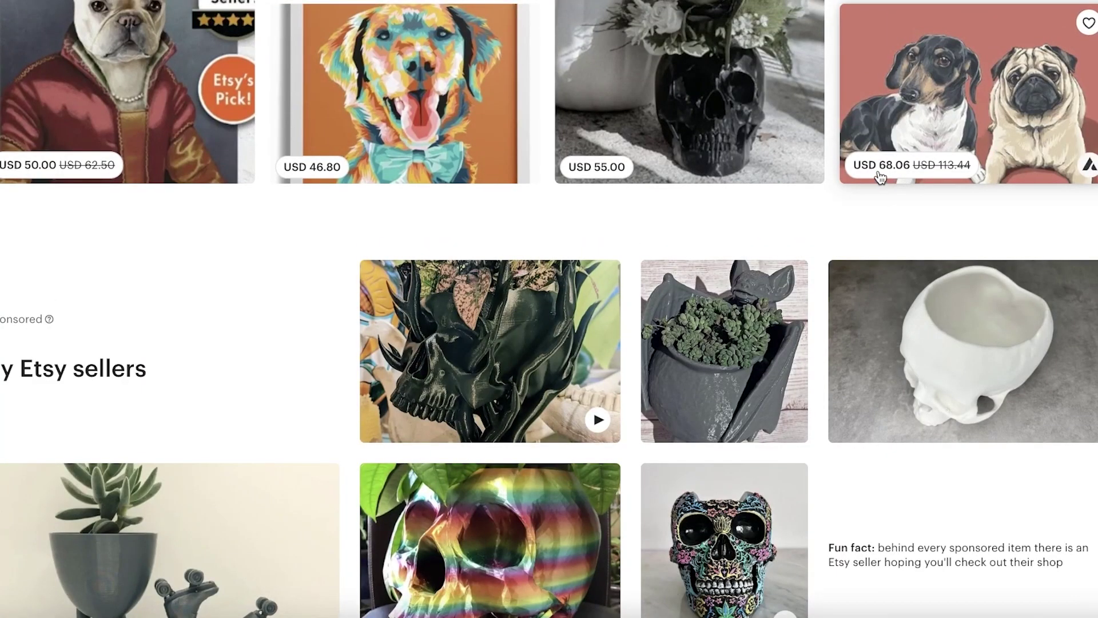
pyautogui.scroll(8, 858, 179)
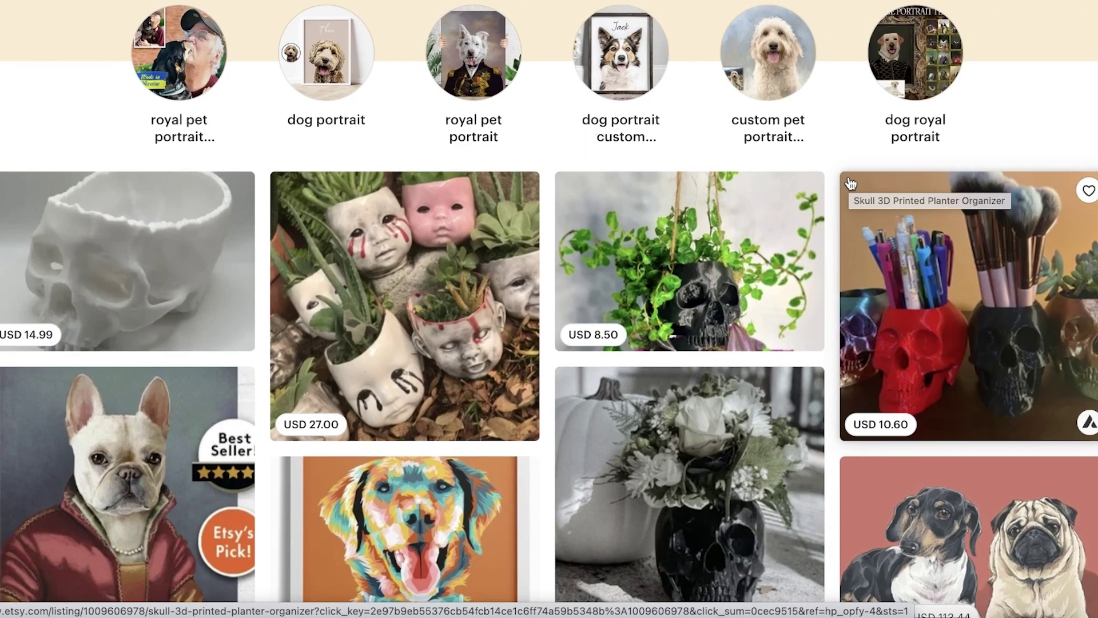
pyautogui.scroll(3, 852, 183)
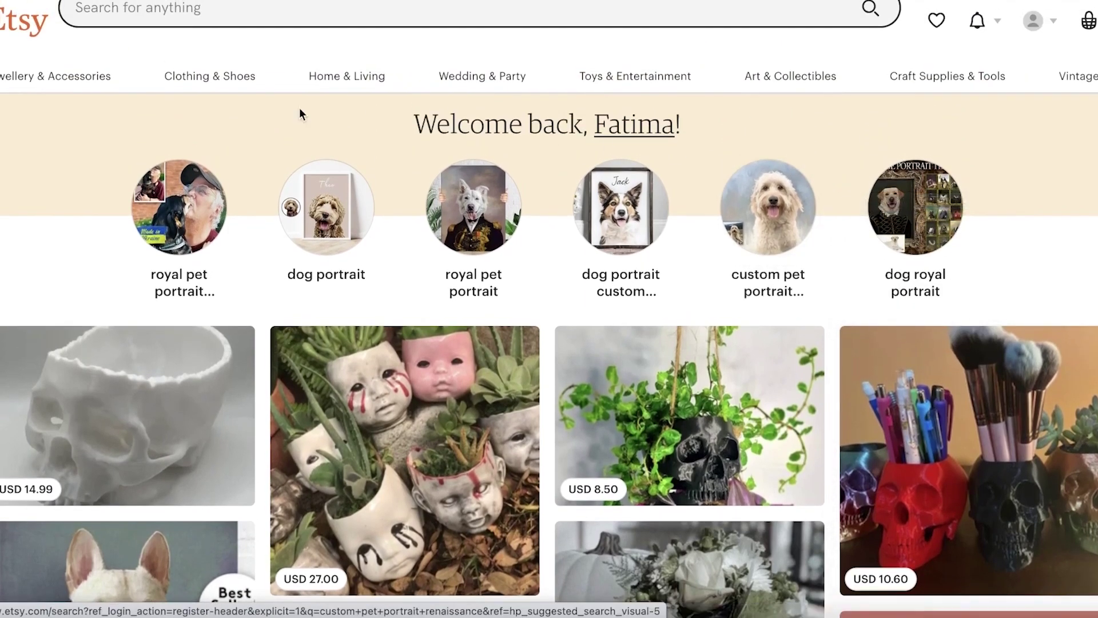
pyautogui.scroll(1, 29, 39)
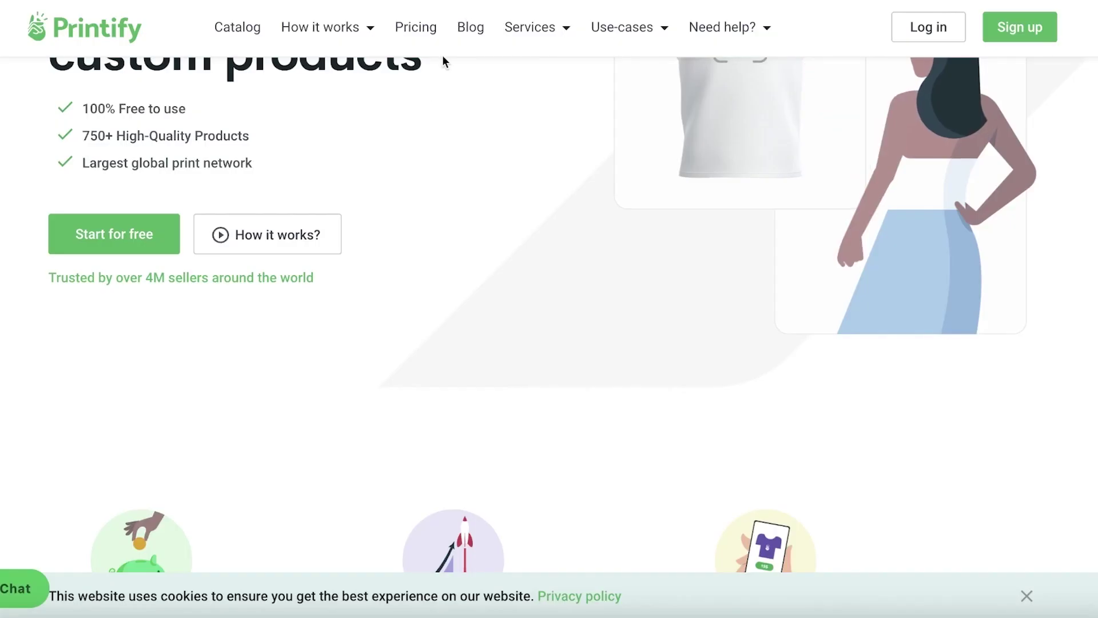
# Scroll around the Printify hero section with its 'Create and sell custom products' headline.
pyautogui.scroll(3, 420, 153)
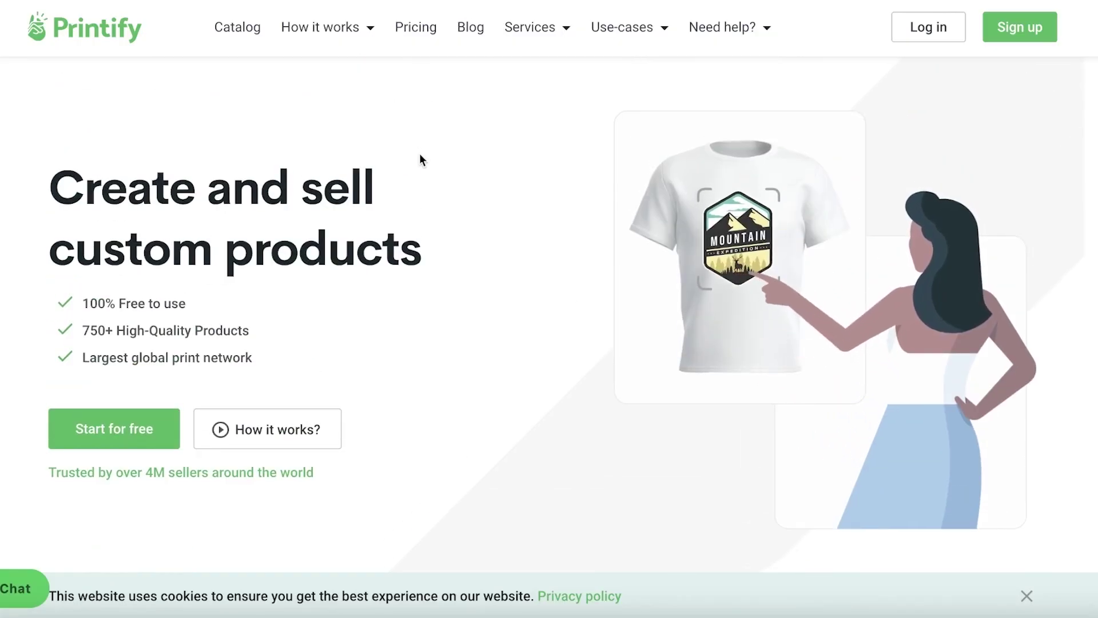
pyautogui.scroll(-3, 420, 159)
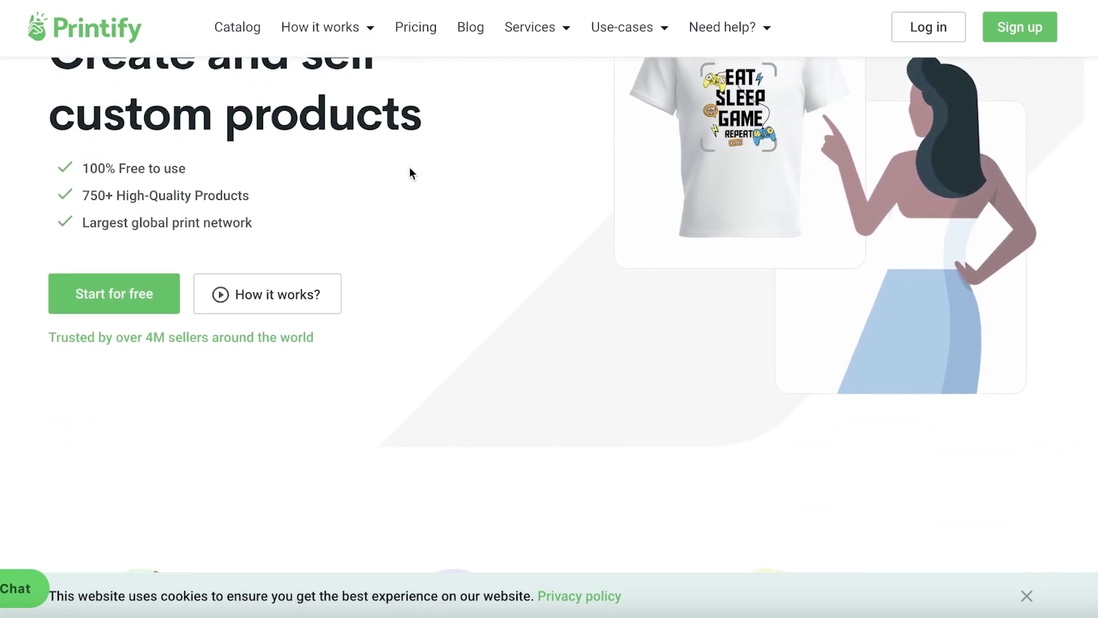
pyautogui.scroll(1, 410, 168)
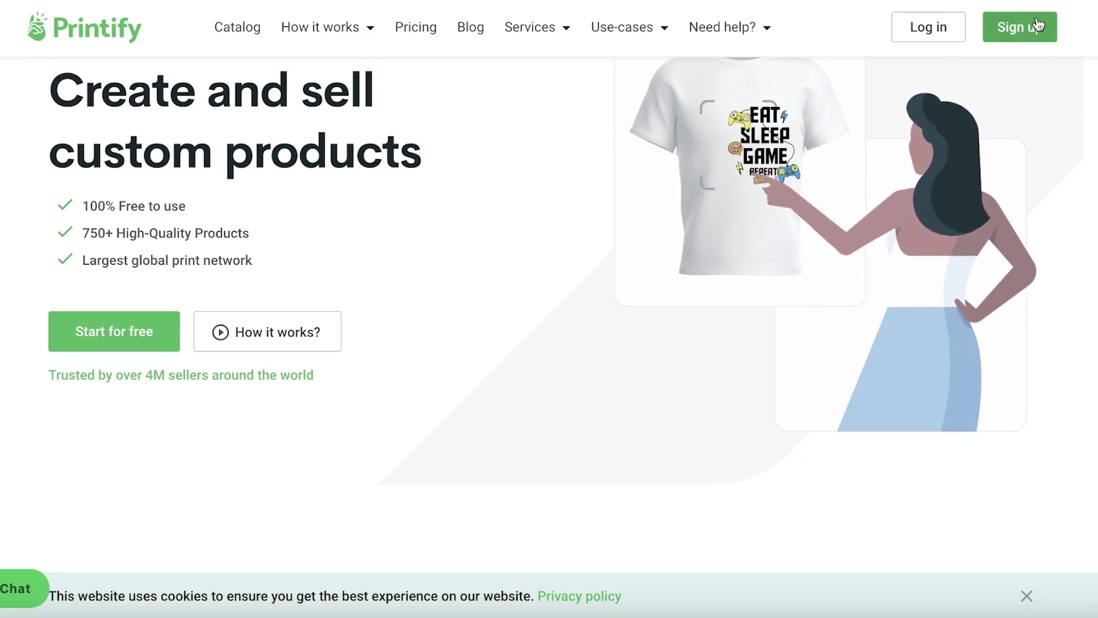
# Sign up for Printify with the first listed Google account and reach the onboarding dashboard.
pyautogui.click(1008, 28)
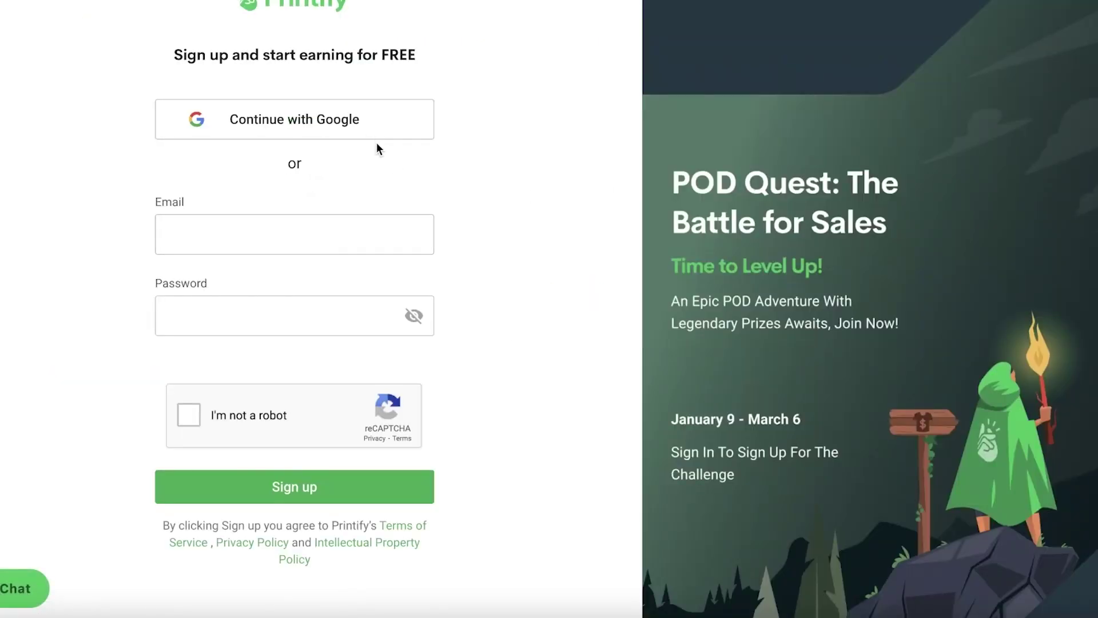
pyautogui.click(309, 109)
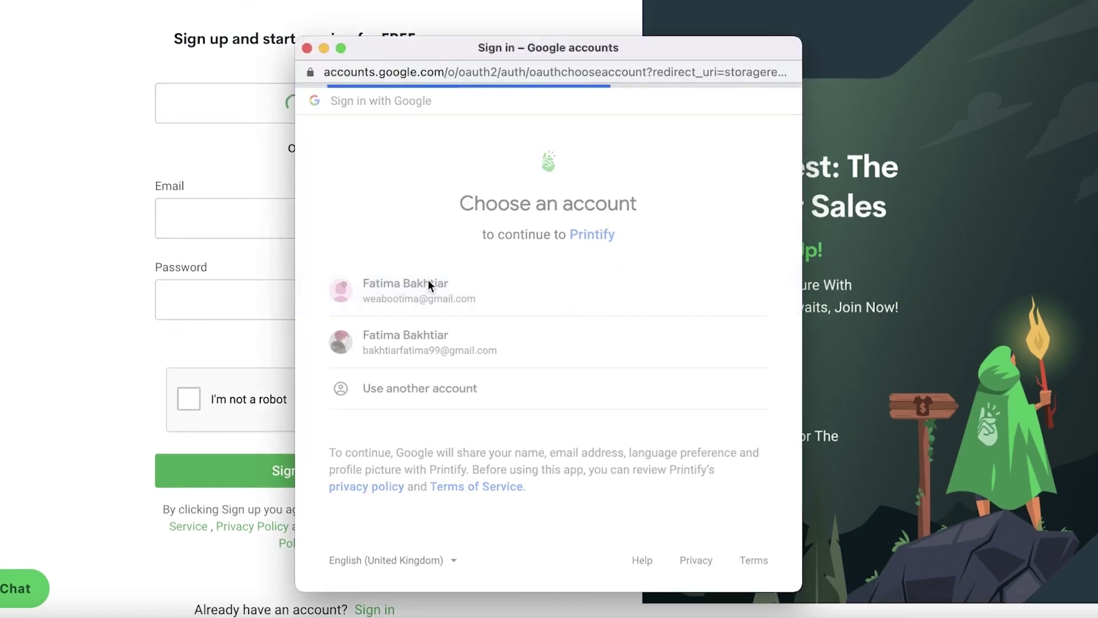
pyautogui.click(428, 282)
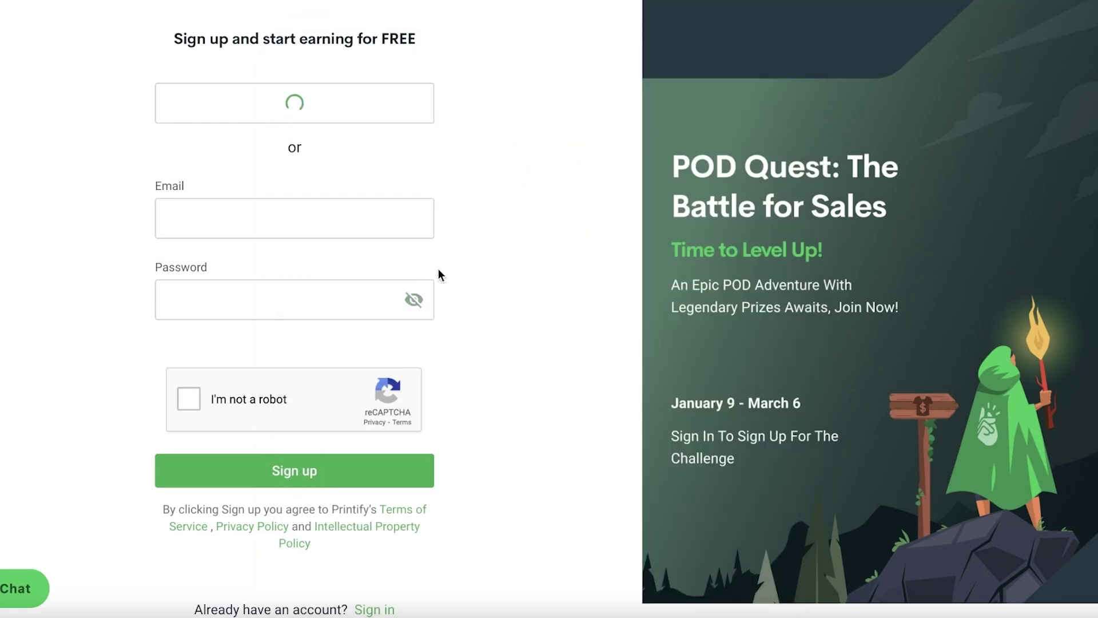
pyautogui.scroll(-4, 462, 207)
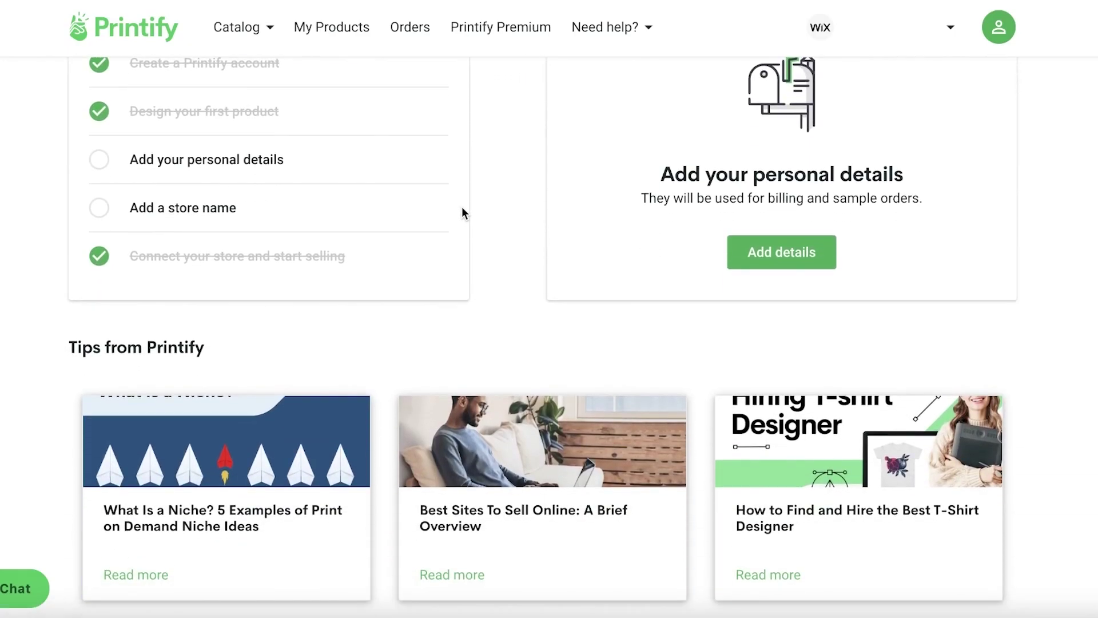
# Open the Valentine's Day Picks products from the Catalog menu.
pyautogui.scroll(3, 462, 207)
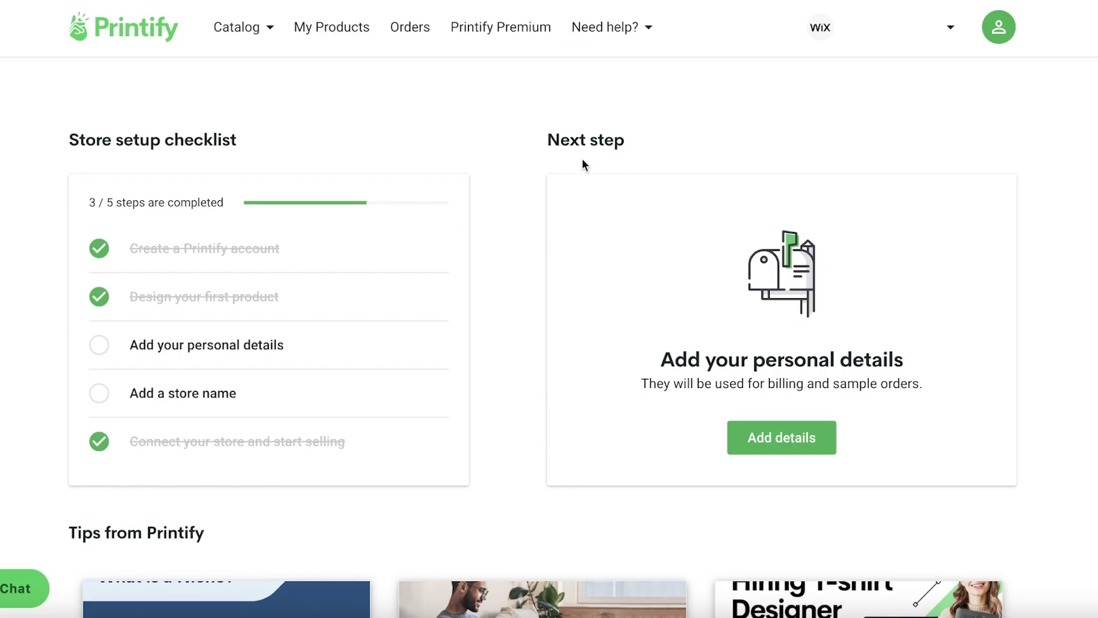
pyautogui.scroll(-2, 629, 155)
pyautogui.click(242, 34)
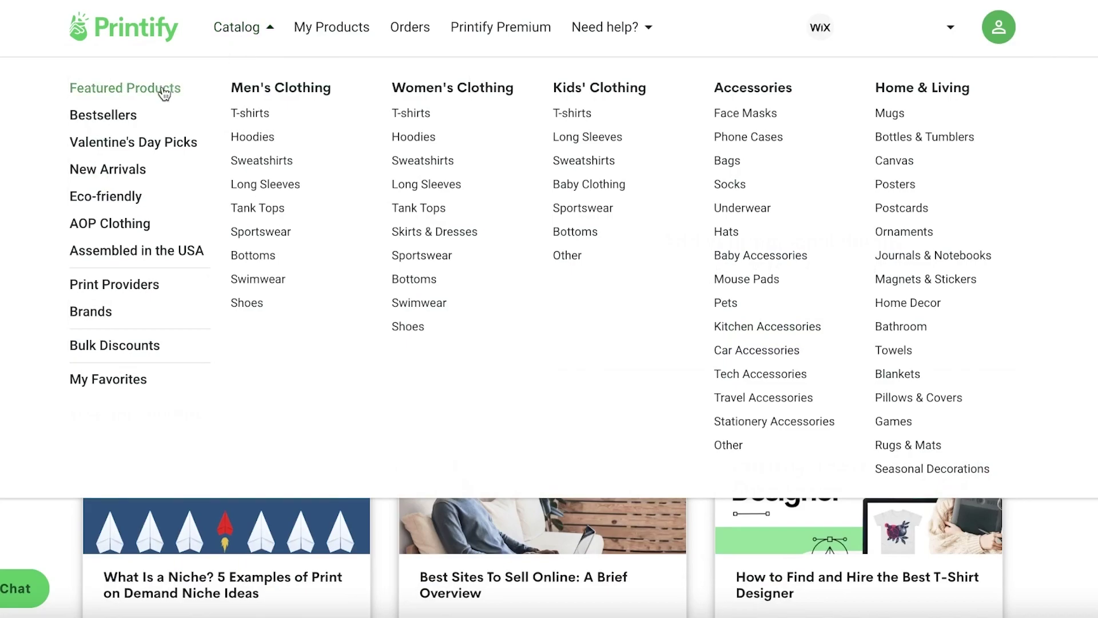
pyautogui.click(166, 143)
pyautogui.scroll(-5, 1055, 169)
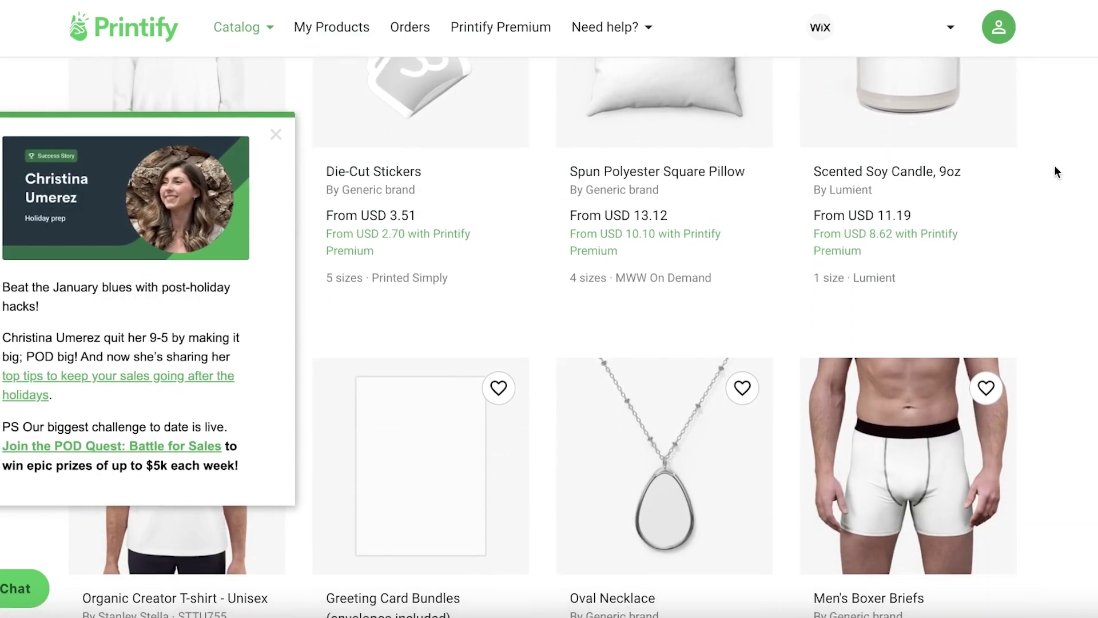
pyautogui.scroll(-12, 1056, 168)
# Dismiss the promo popup, browse the product grid, and bring up the Catalog categories again.
pyautogui.click(276, 135)
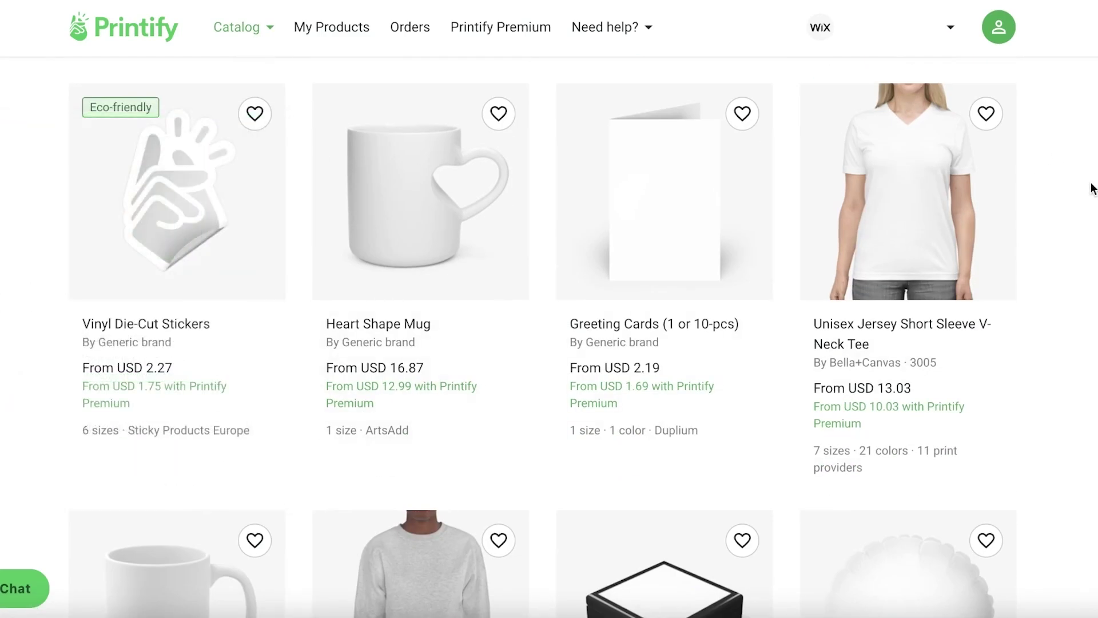
pyautogui.scroll(-4, 1093, 187)
pyautogui.scroll(4, 551, 238)
pyautogui.scroll(-7, 582, 186)
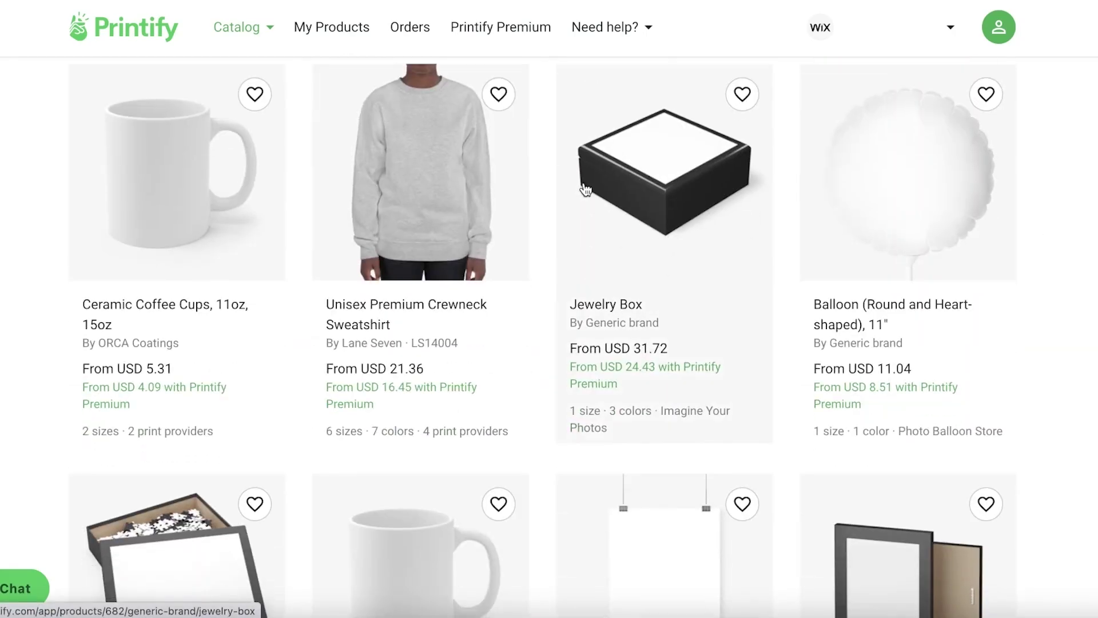
pyautogui.scroll(-5, 1007, 197)
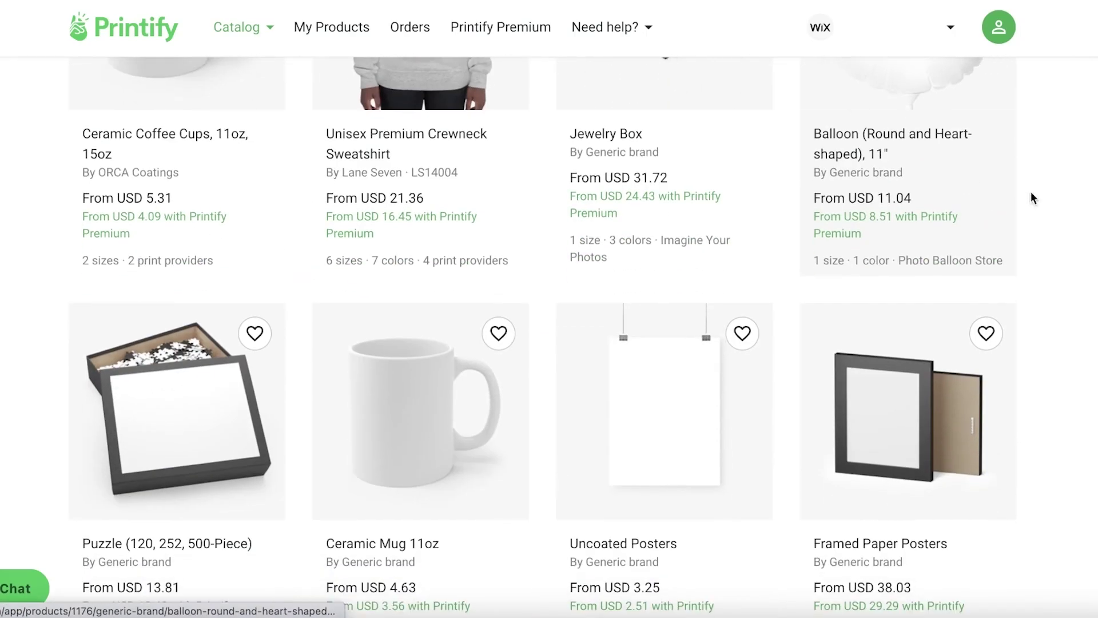
pyautogui.scroll(-5, 486, 280)
pyautogui.scroll(15, 278, 287)
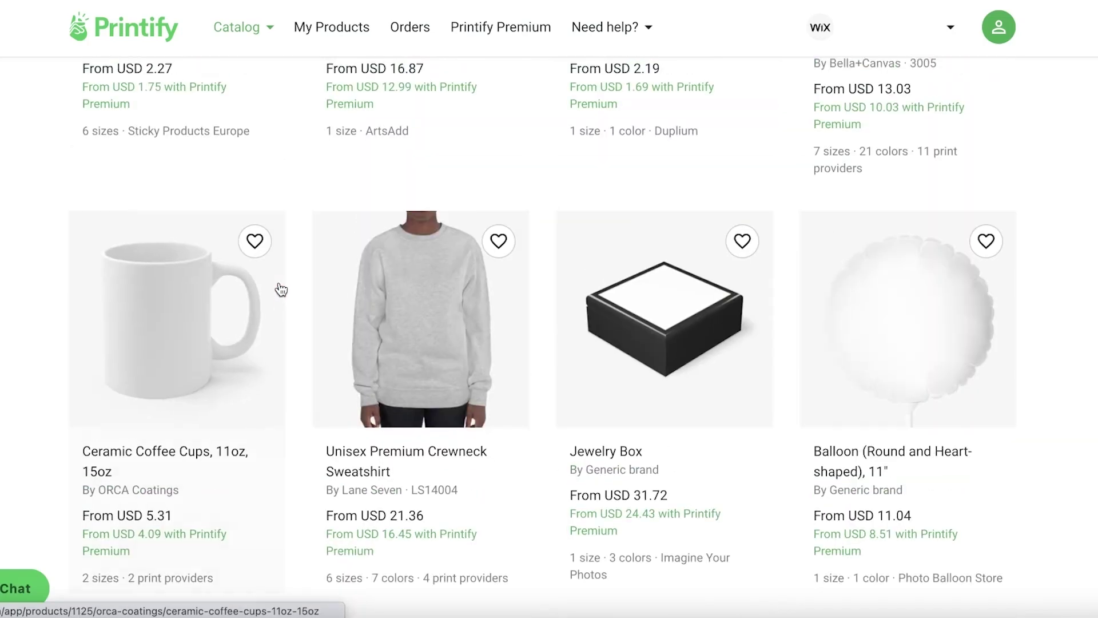
pyautogui.scroll(3, 142, 396)
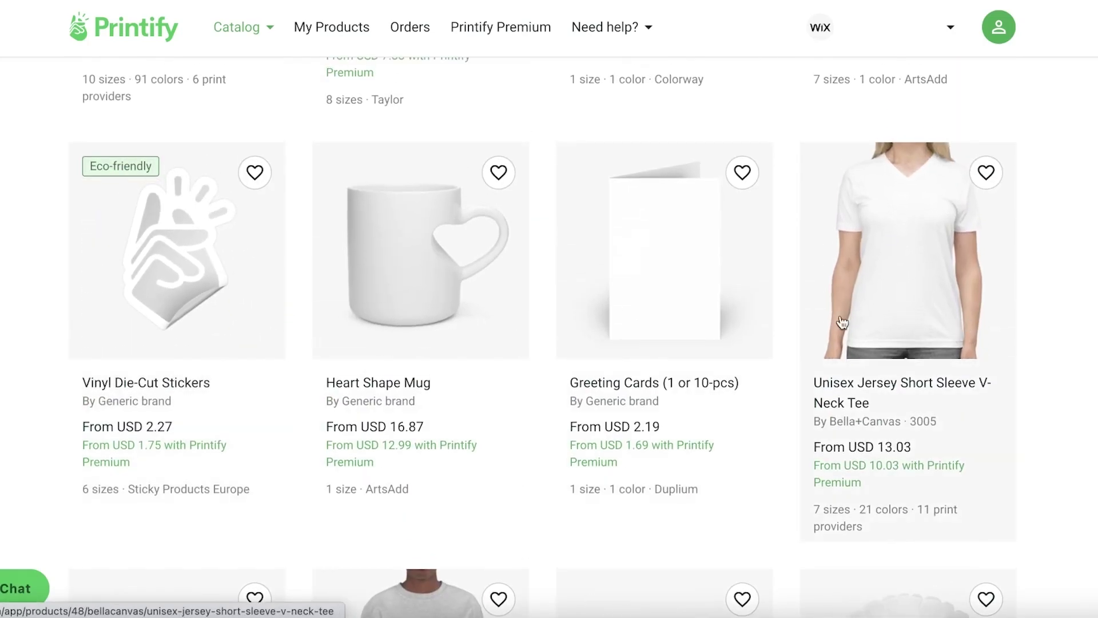
pyautogui.moveTo(262, 34)
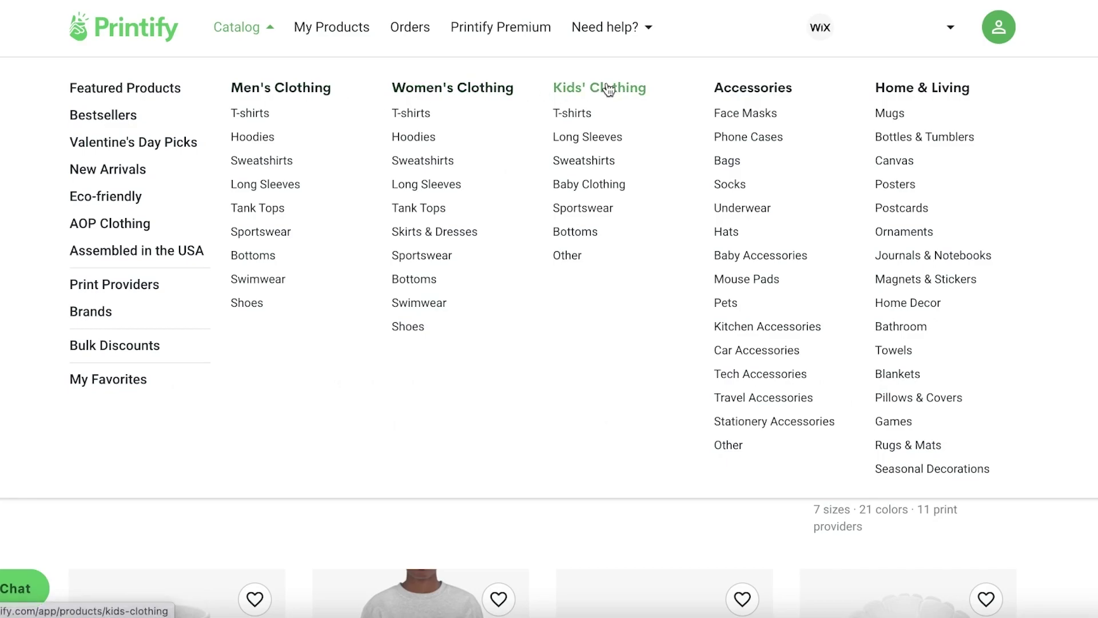
pyautogui.click(893, 112)
pyautogui.scroll(-3, 667, 179)
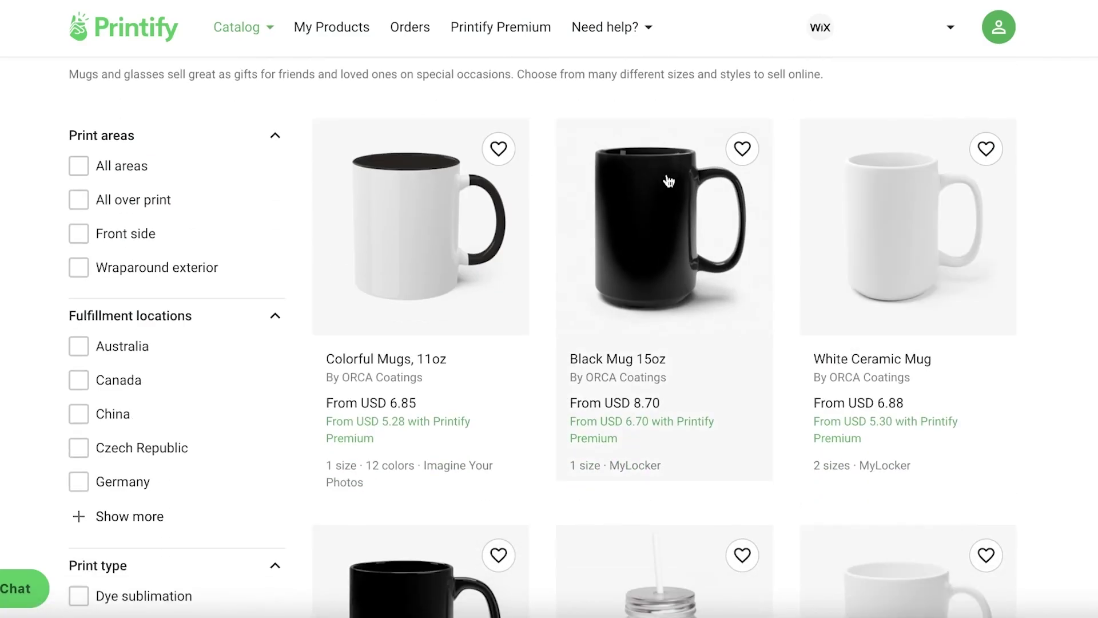
pyautogui.scroll(-6, 667, 179)
pyautogui.scroll(-4, 542, 338)
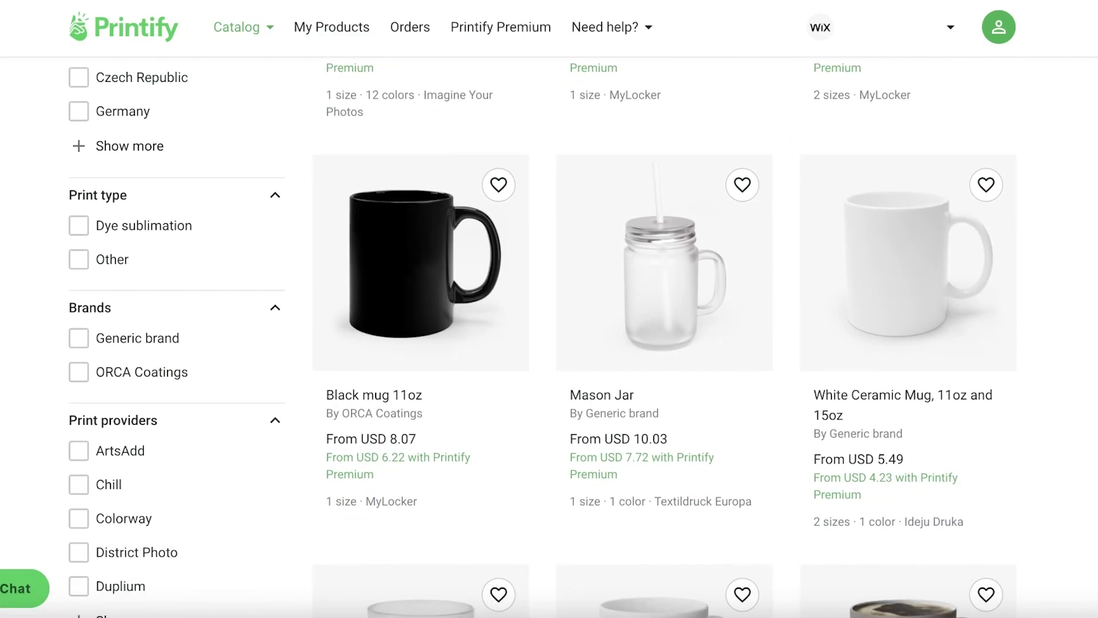
pyautogui.scroll(-16, 562, 228)
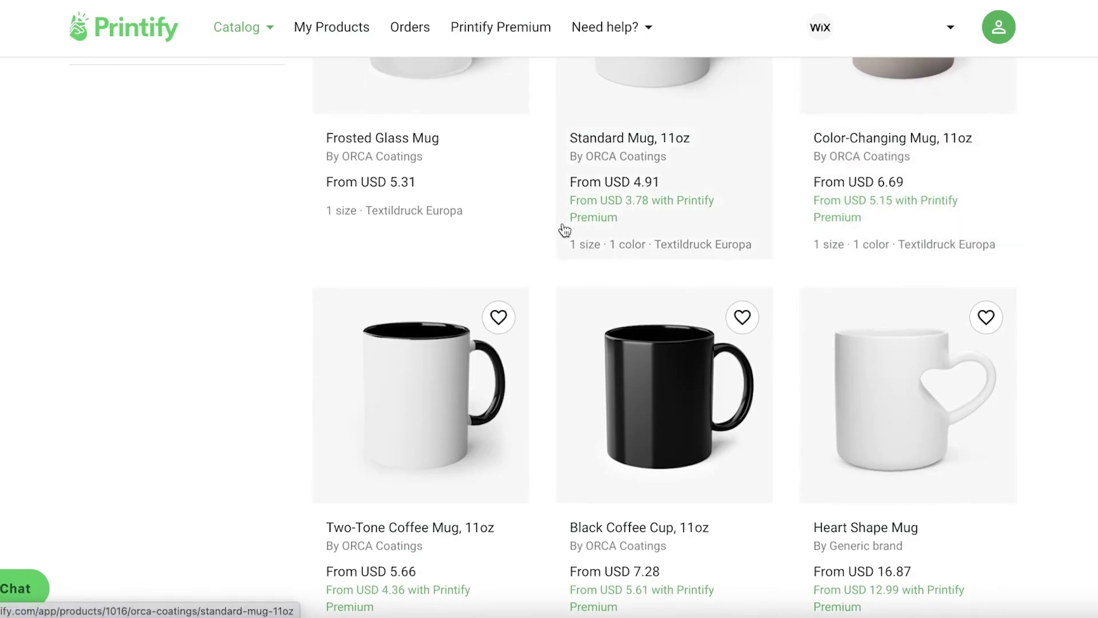
pyautogui.scroll(-20, 441, 224)
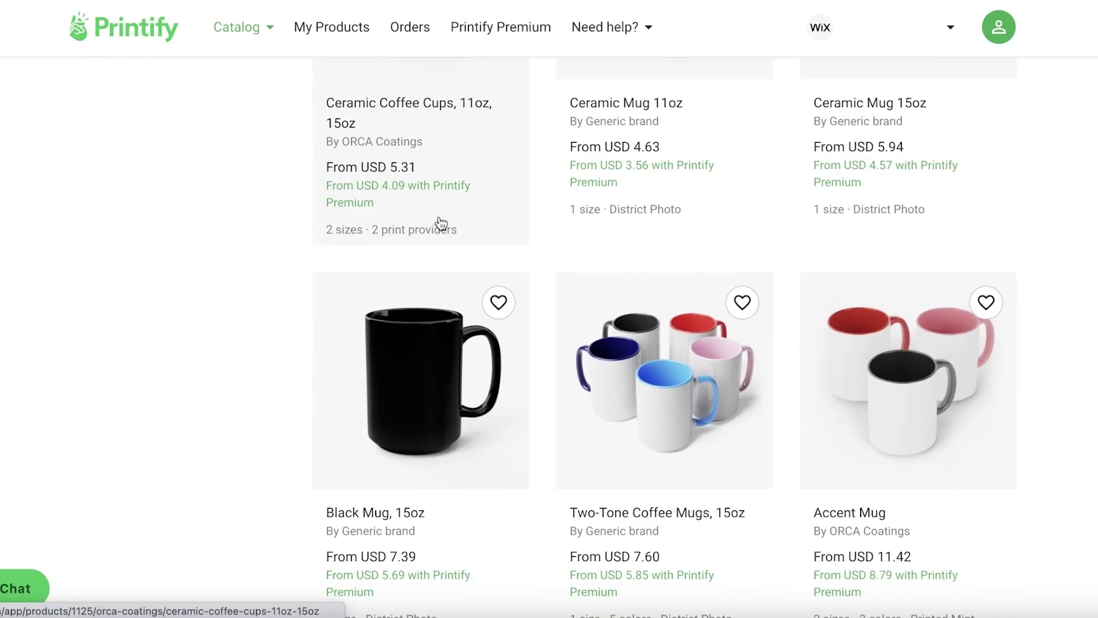
pyautogui.scroll(-4, 278, 252)
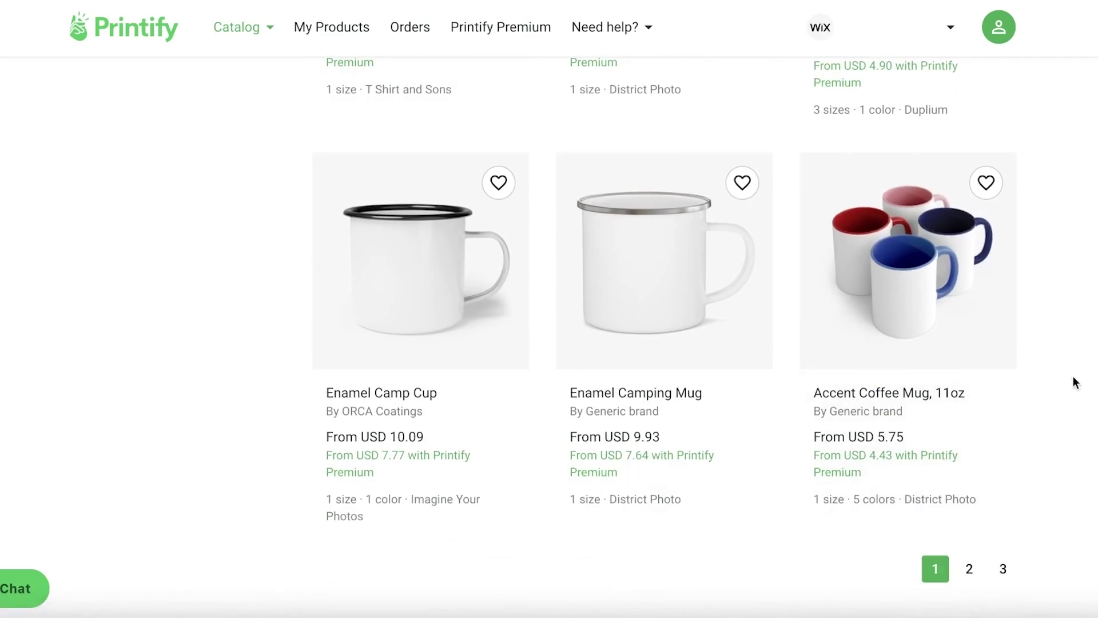
pyautogui.scroll(20, 458, 153)
pyautogui.scroll(20, 91, 163)
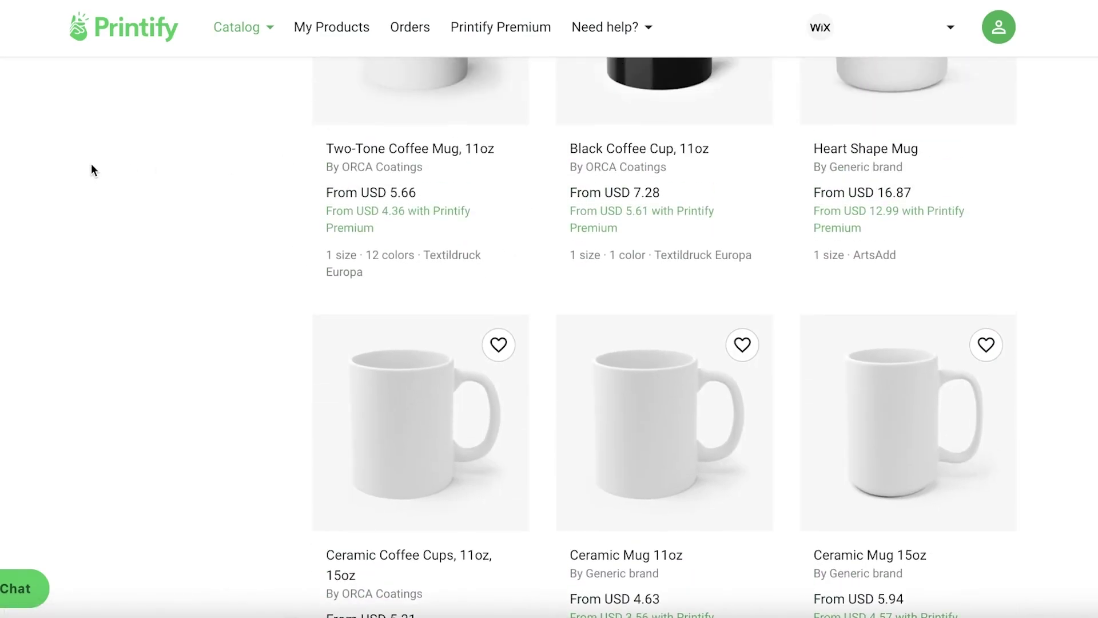
pyautogui.scroll(8, 97, 173)
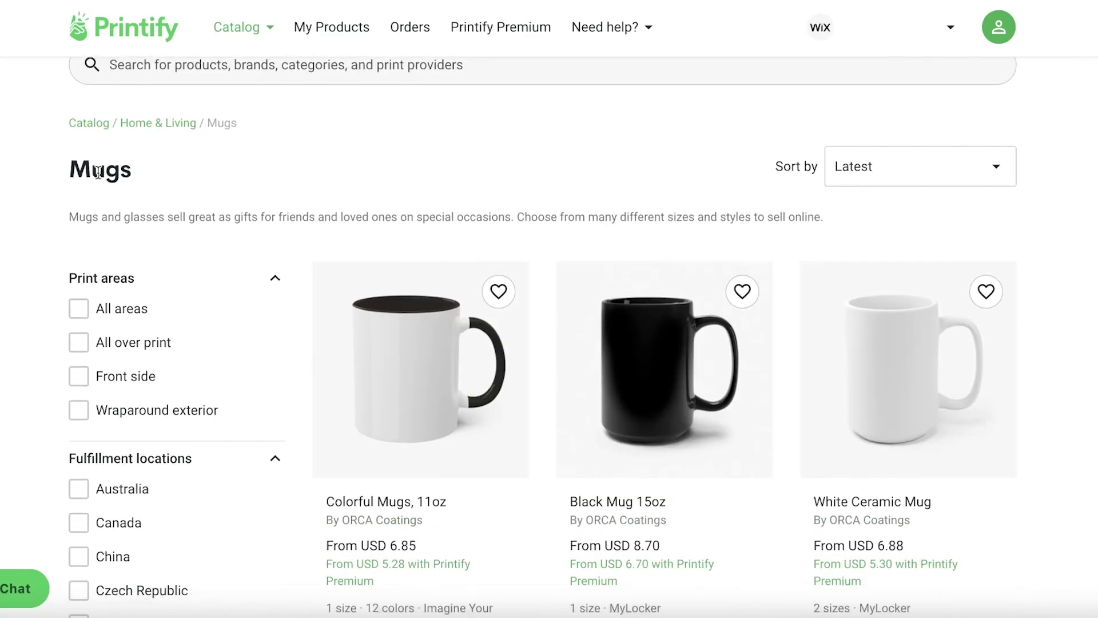
pyautogui.scroll(-2, 97, 174)
pyautogui.scroll(2, 97, 173)
pyautogui.scroll(-6, 97, 175)
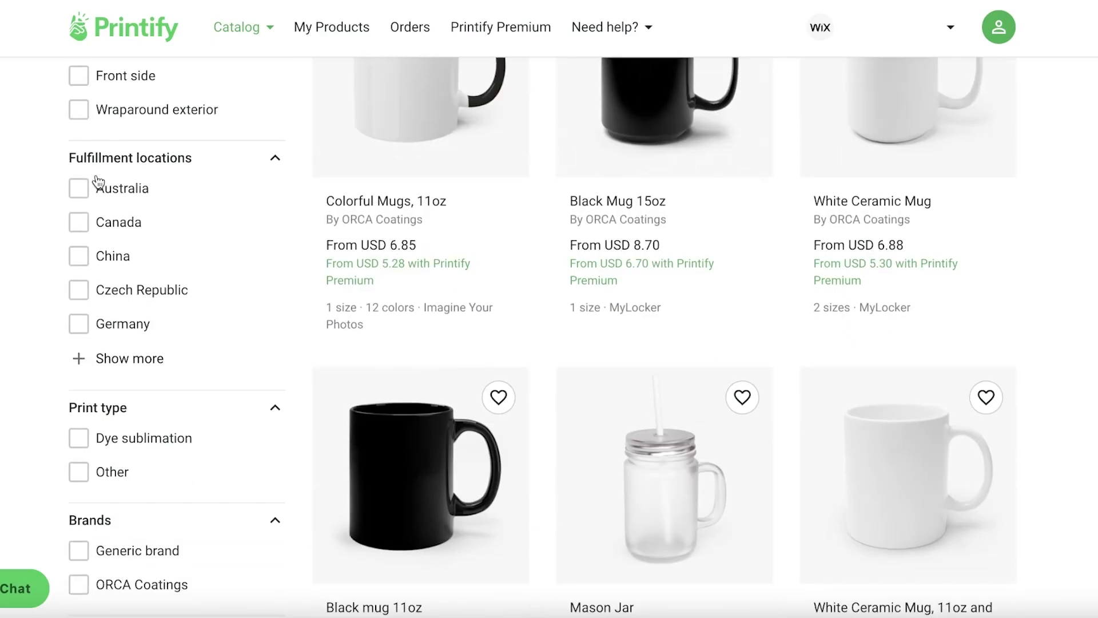
pyautogui.scroll(3, 95, 182)
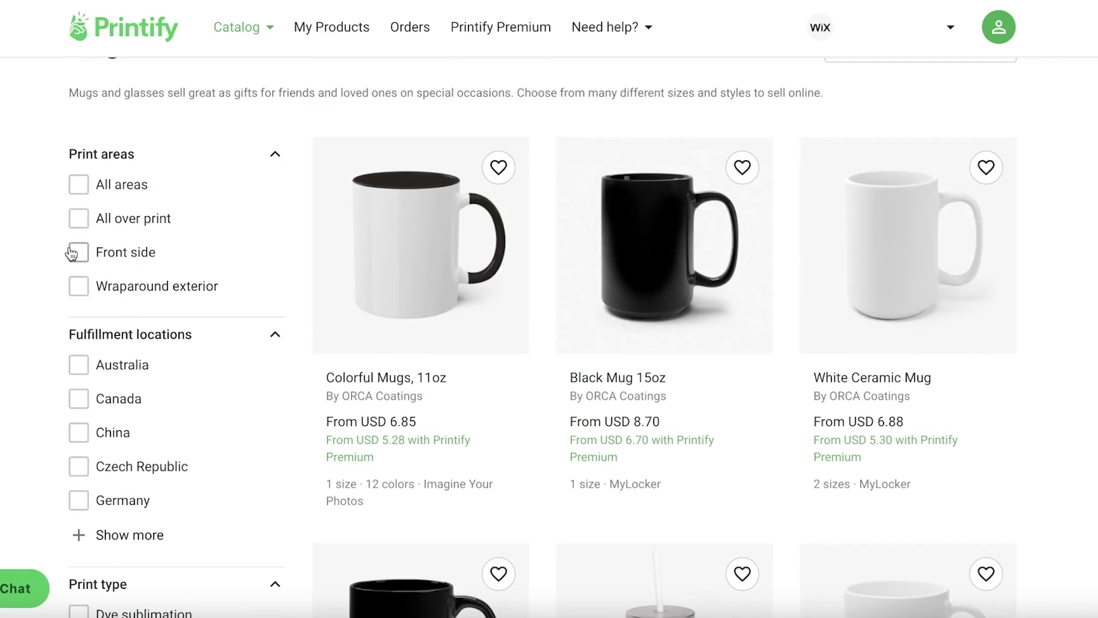
# Try the Mugs Print areas filters, All over print and All areas.
pyautogui.click(75, 218)
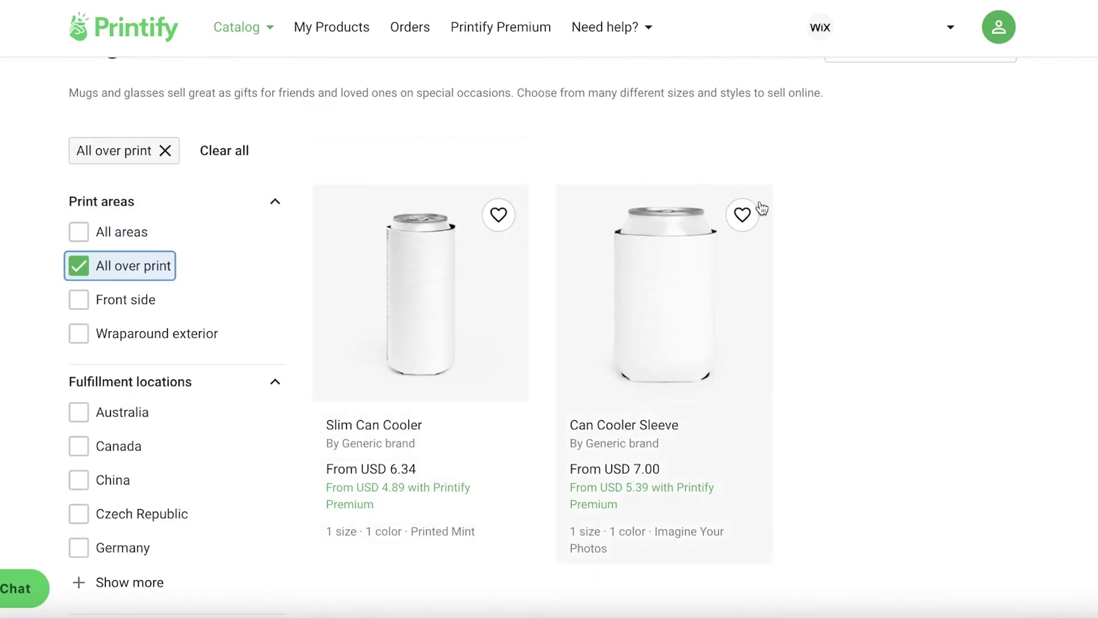
pyautogui.click(79, 264)
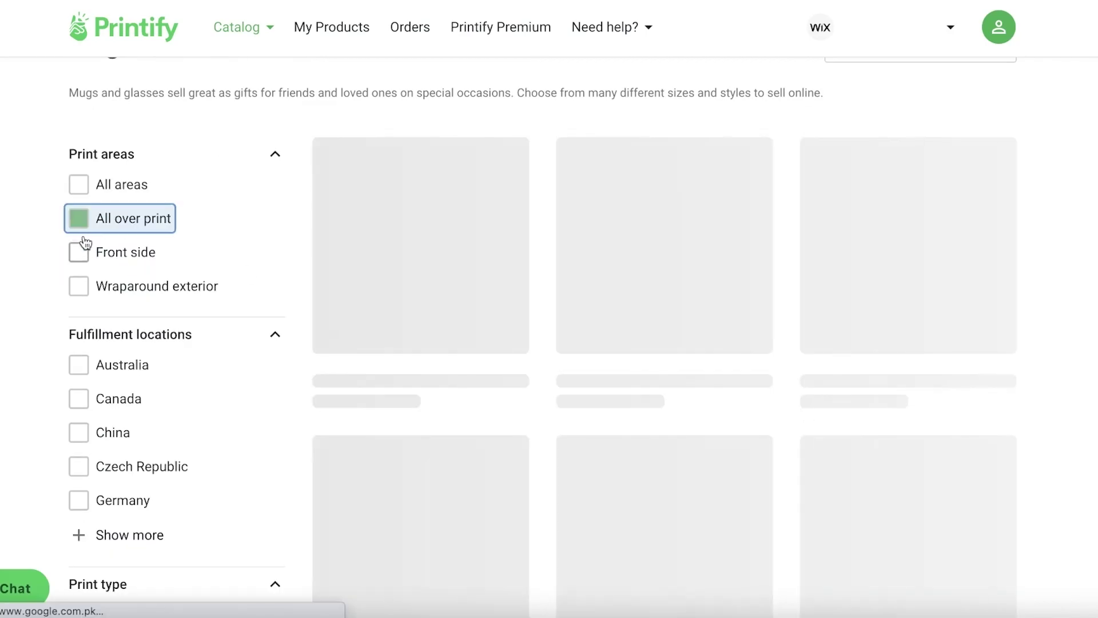
pyautogui.click(81, 184)
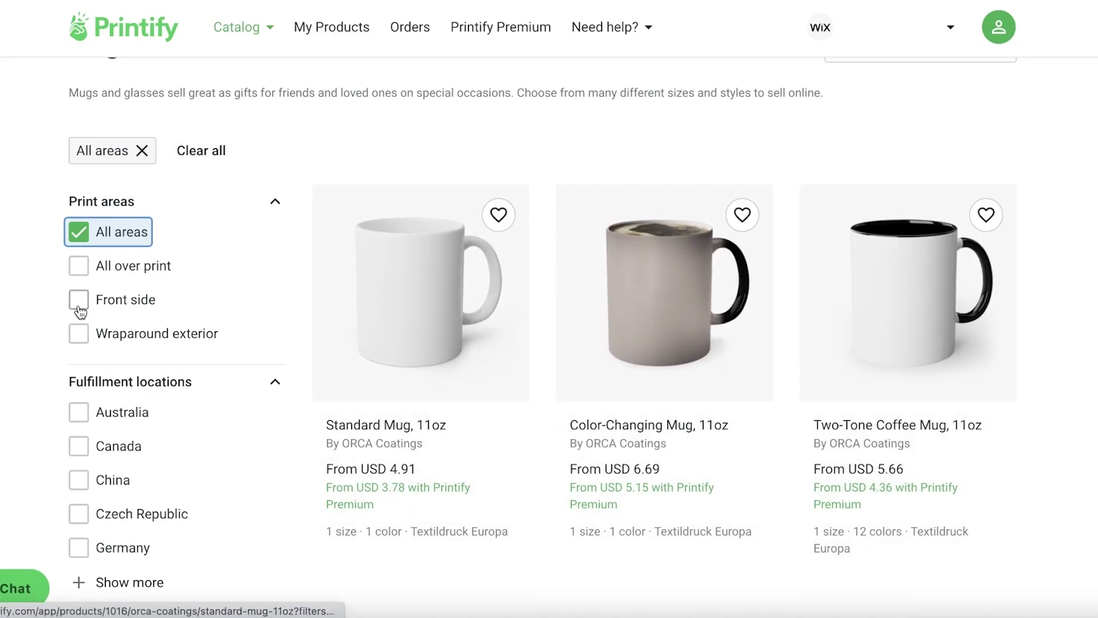
pyautogui.scroll(-5, 71, 302)
pyautogui.scroll(-3, 64, 326)
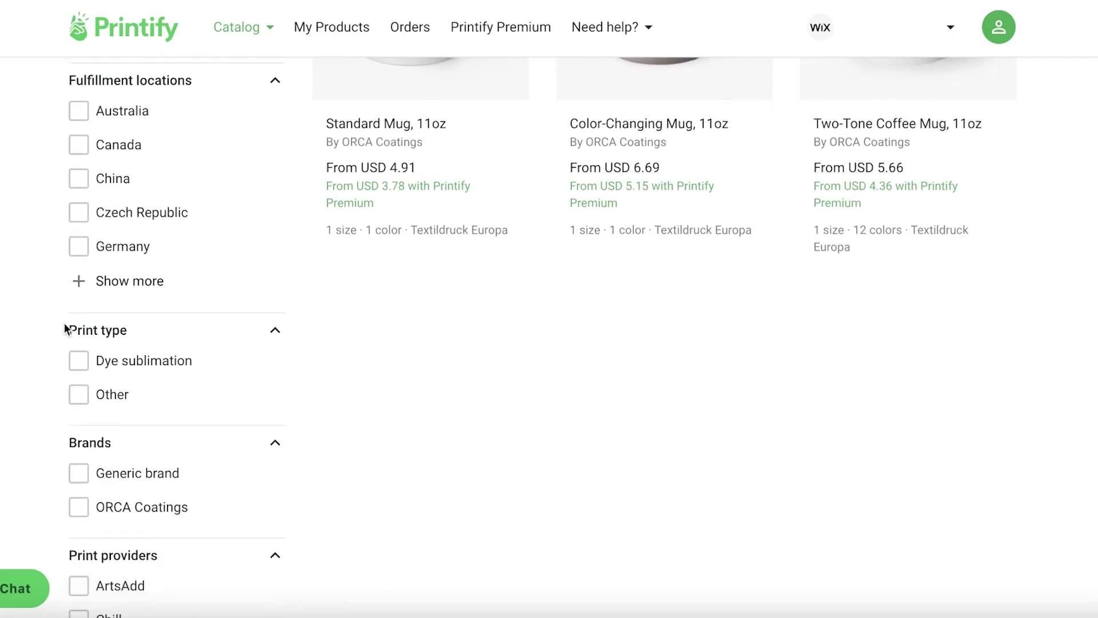
pyautogui.scroll(3, 69, 335)
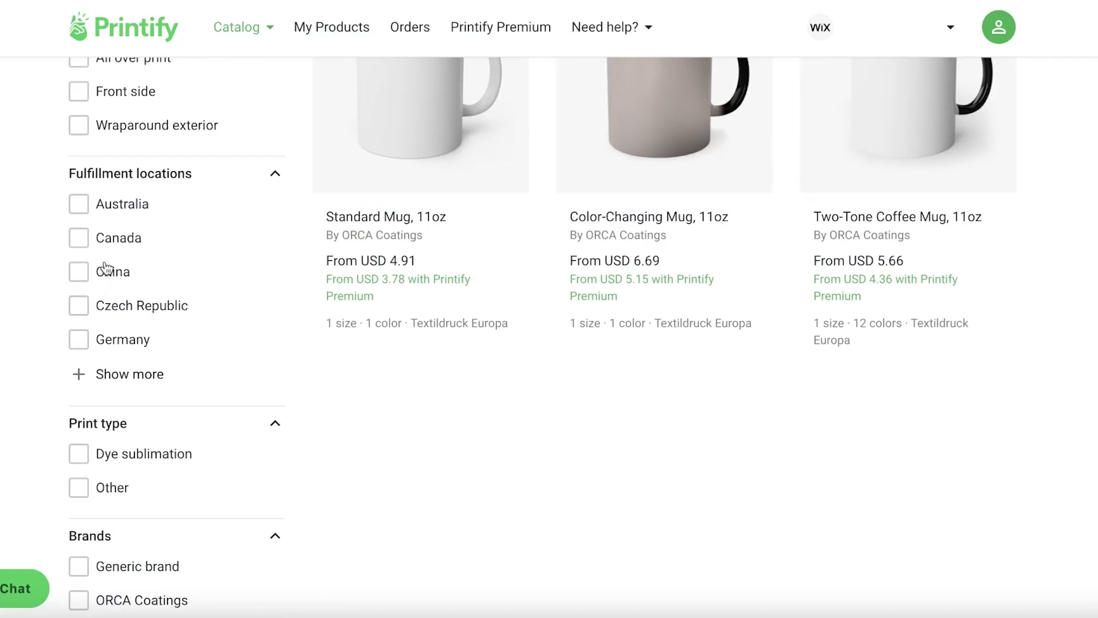
pyautogui.scroll(-6, 91, 241)
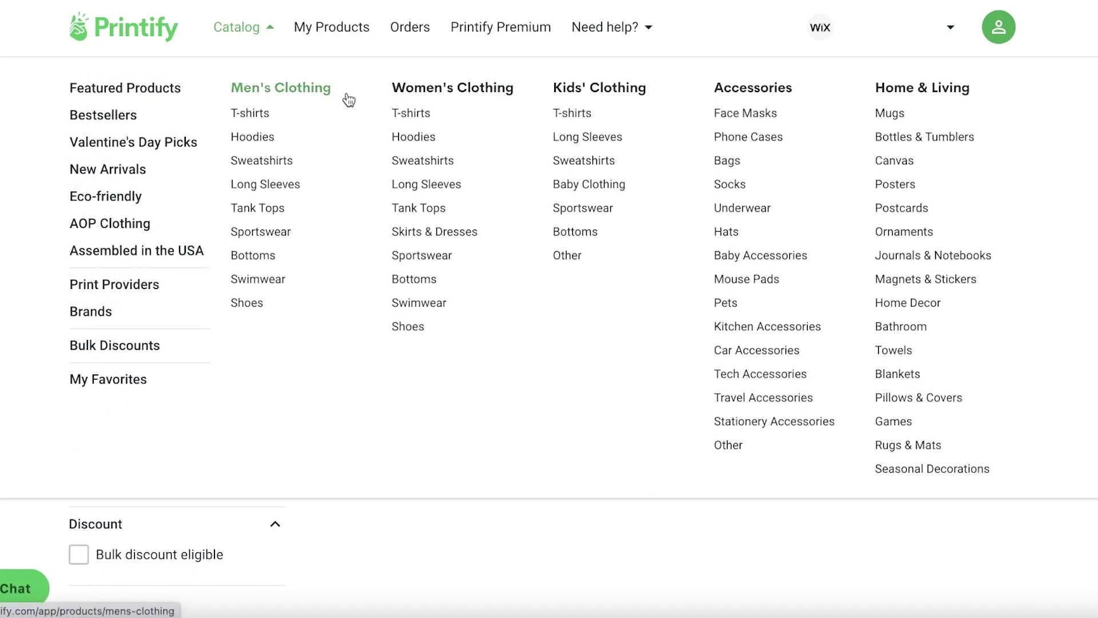
# Reopen the Mugs category and clear all active catalog filters.
pyautogui.click(888, 115)
pyautogui.scroll(-10, 897, 139)
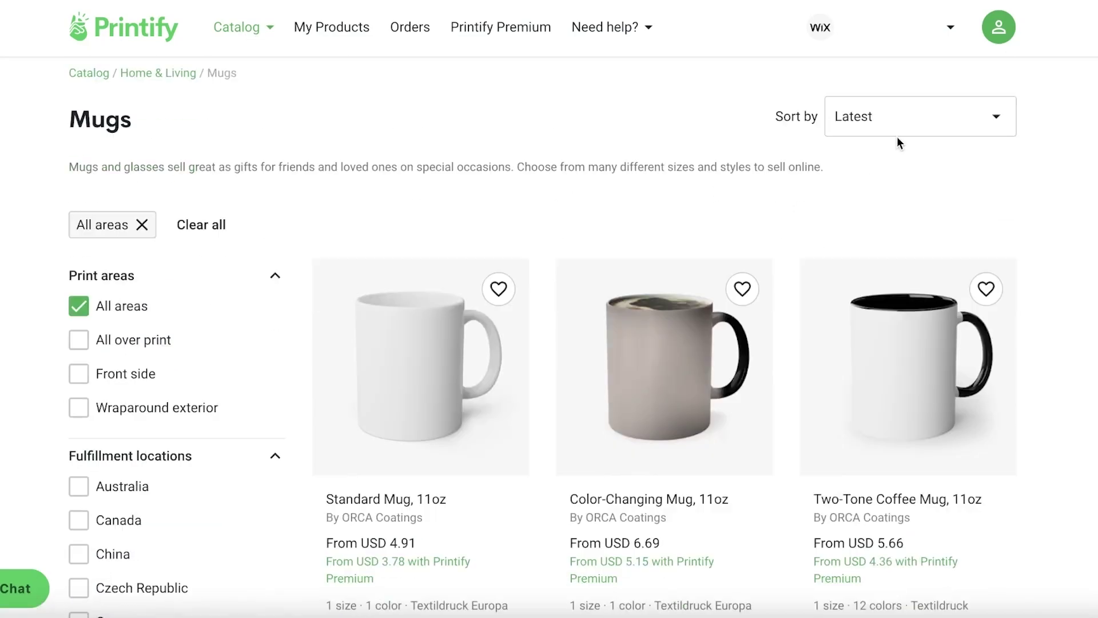
pyautogui.scroll(10, 359, 263)
pyautogui.click(208, 308)
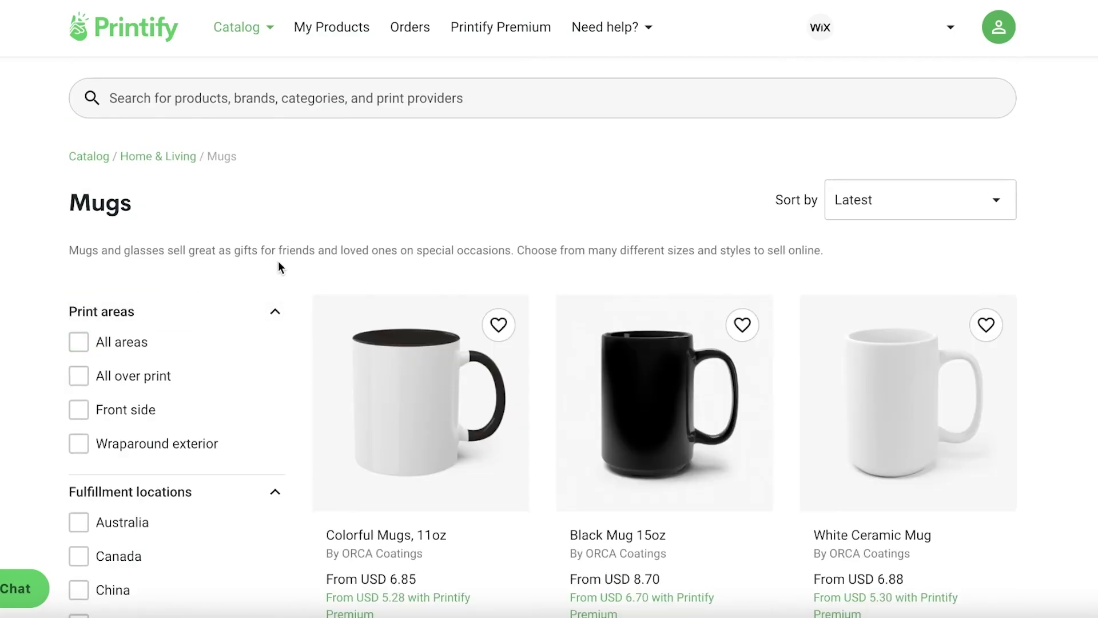
pyautogui.scroll(-7, 338, 231)
pyautogui.scroll(-6, 290, 258)
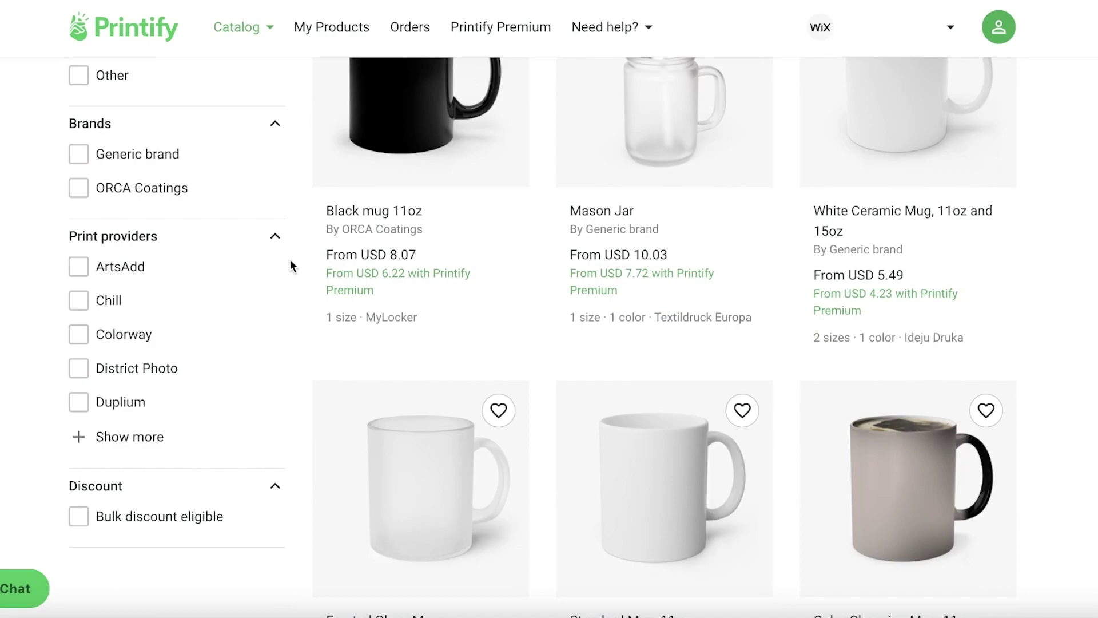
pyautogui.scroll(-1, 274, 250)
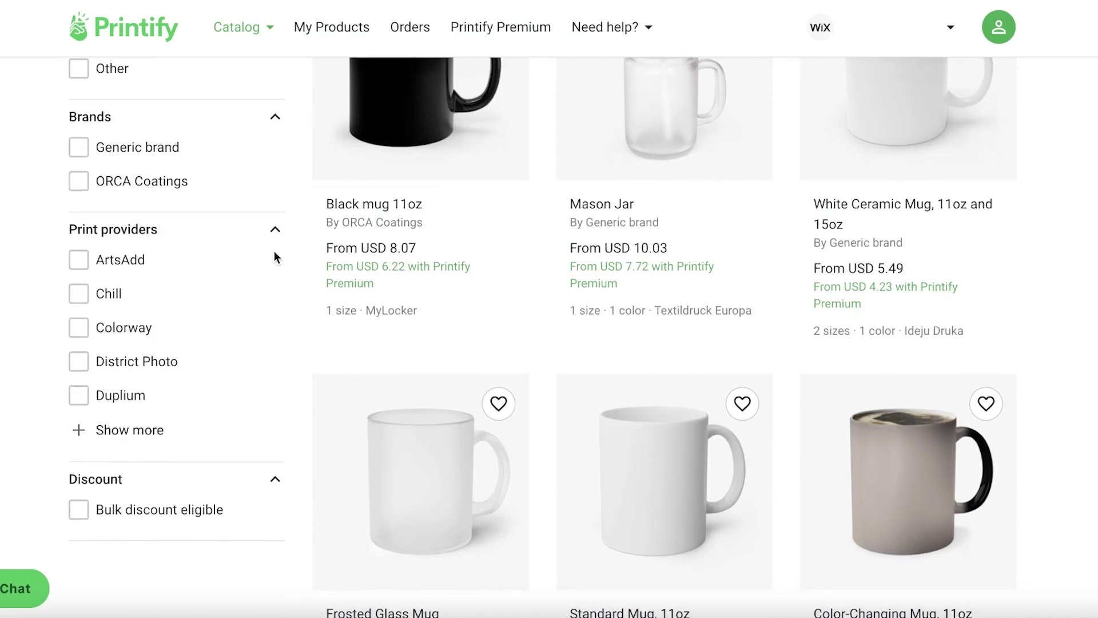
pyautogui.scroll(3, 188, 324)
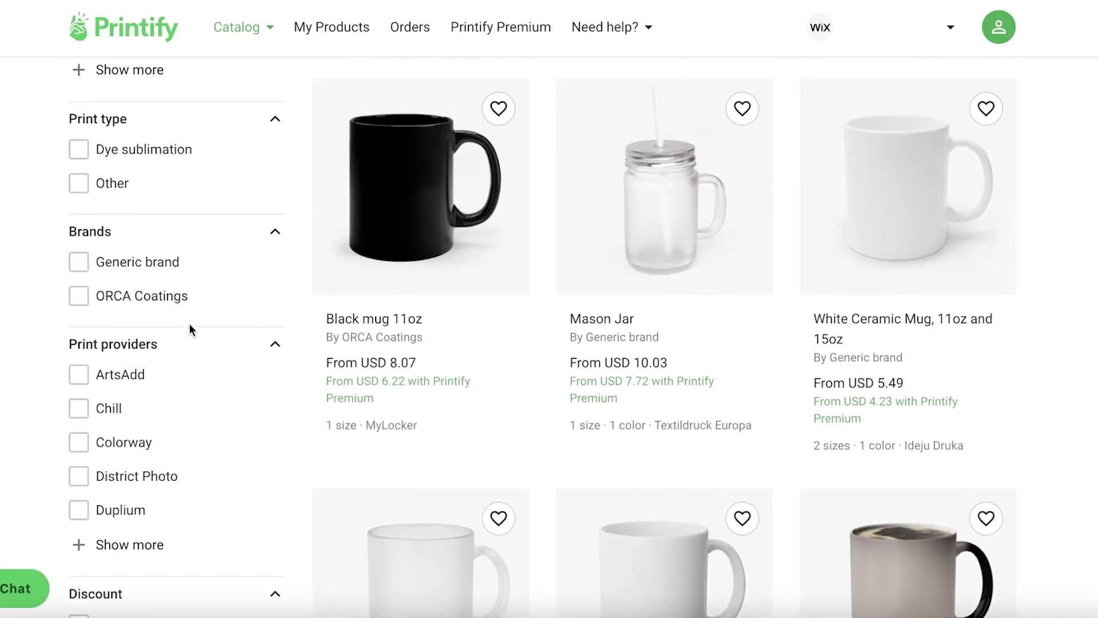
pyautogui.scroll(3, 45, 229)
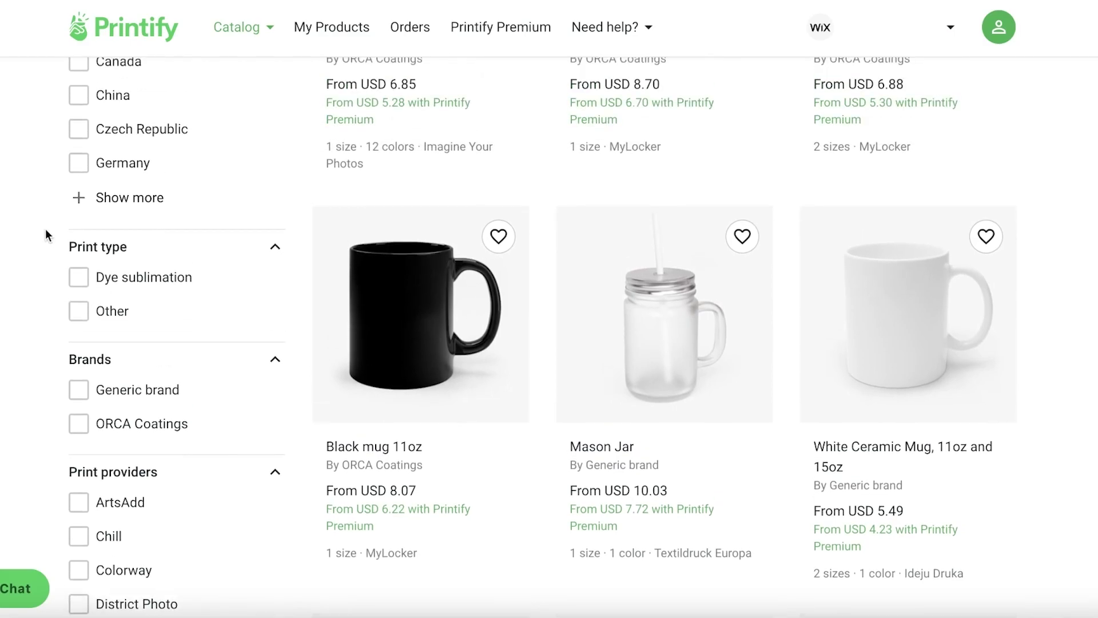
pyautogui.scroll(3, 204, 200)
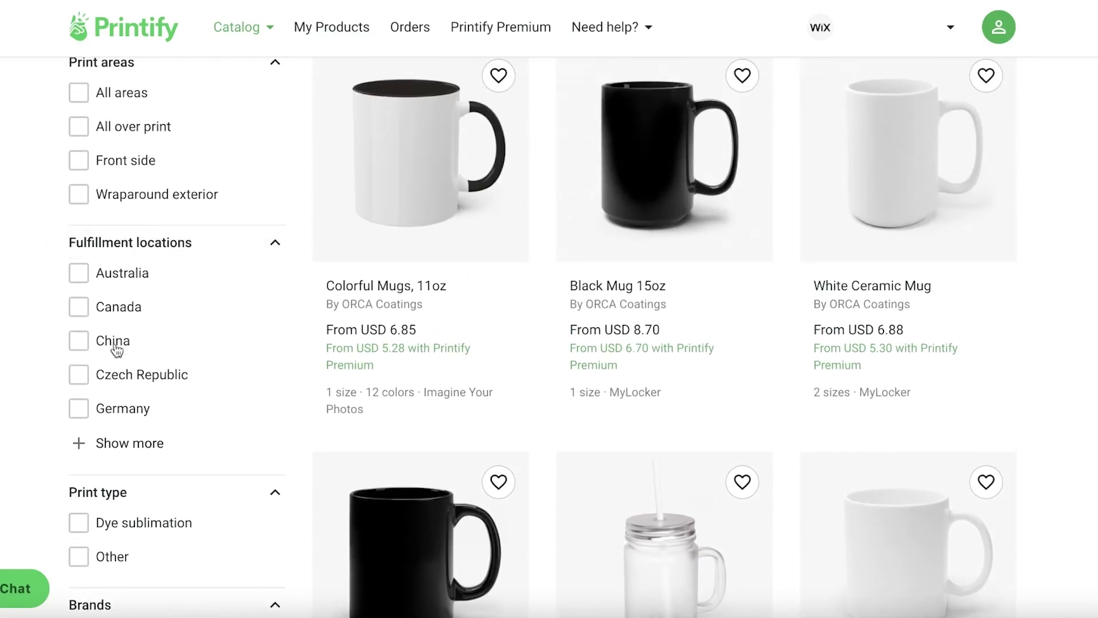
# Filter Mugs to United States fulfillment location via the expanded country list.
pyautogui.click(84, 445)
pyautogui.scroll(-3, 46, 398)
pyautogui.click(81, 393)
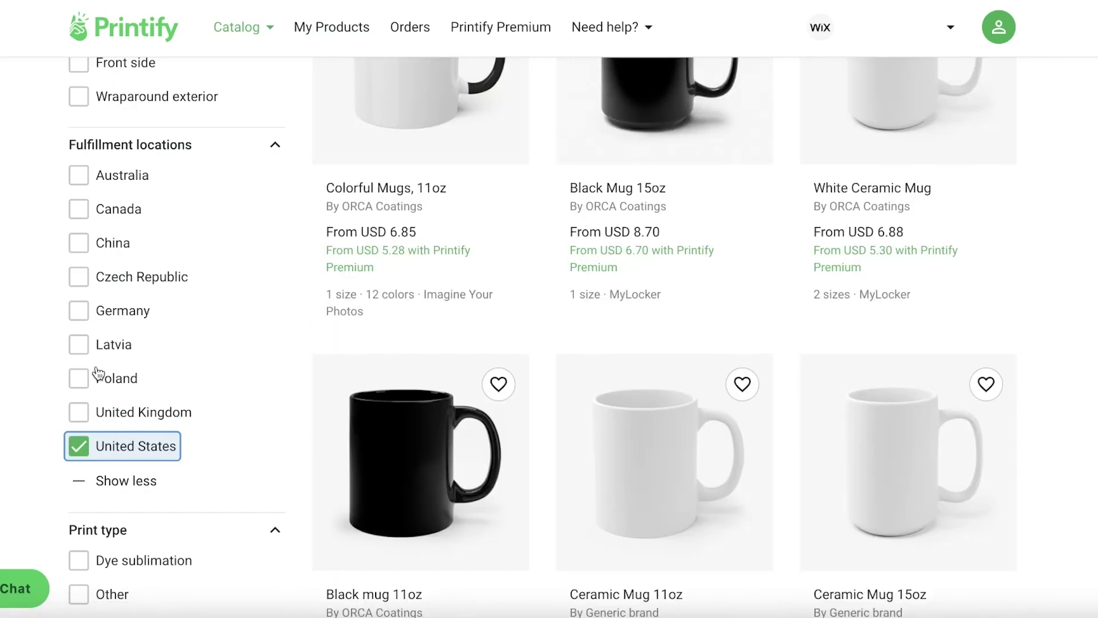
pyautogui.scroll(3, 539, 337)
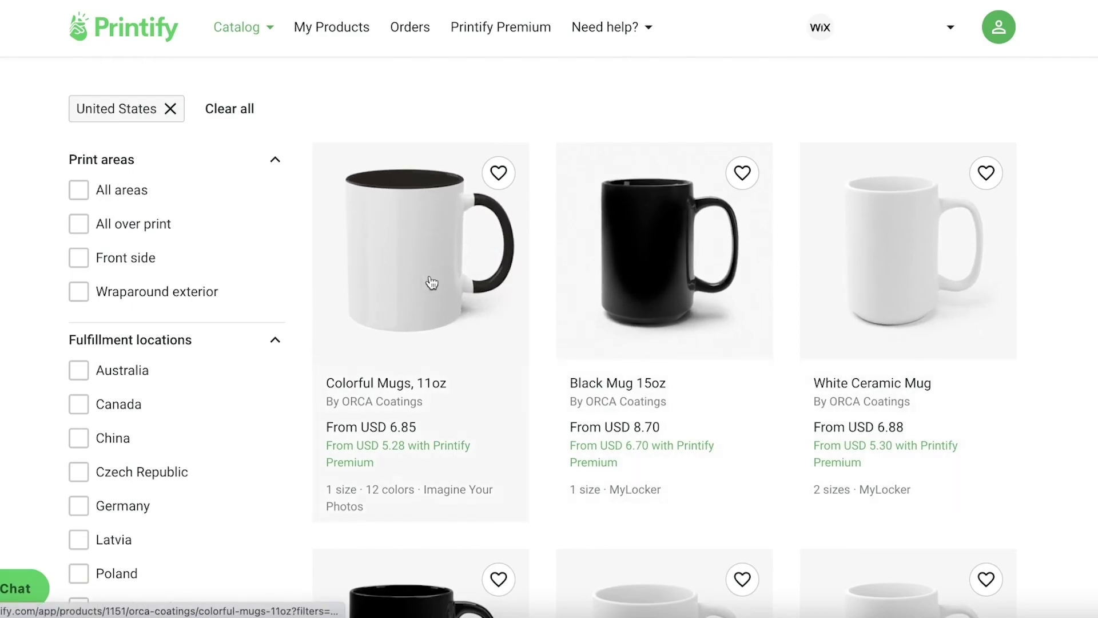
pyautogui.click(405, 282)
pyautogui.scroll(-3, 404, 280)
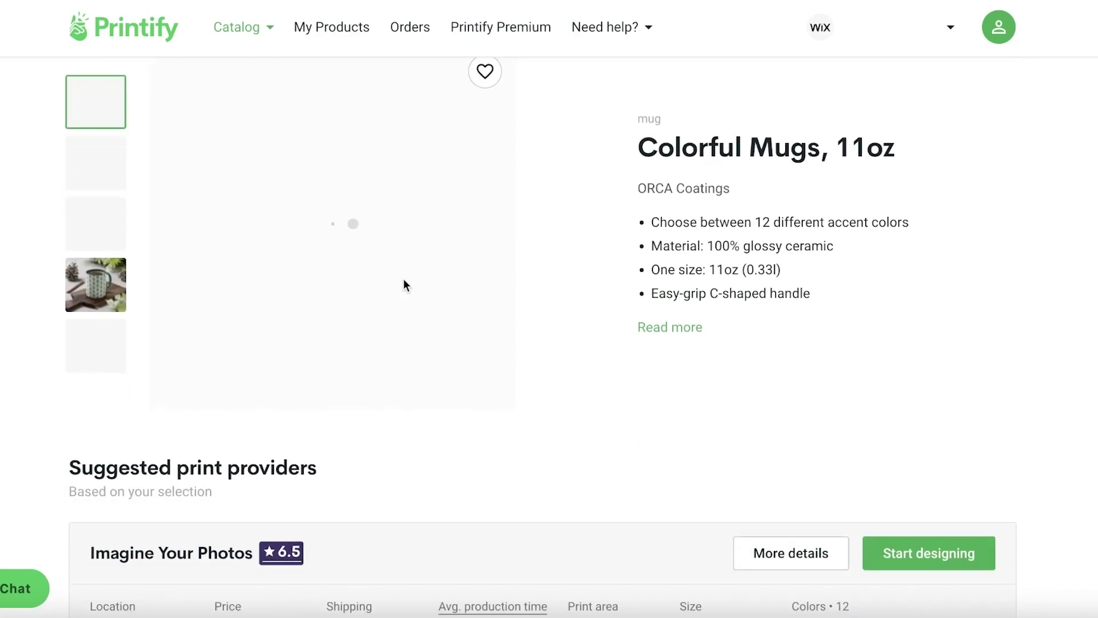
pyautogui.scroll(-1, 717, 253)
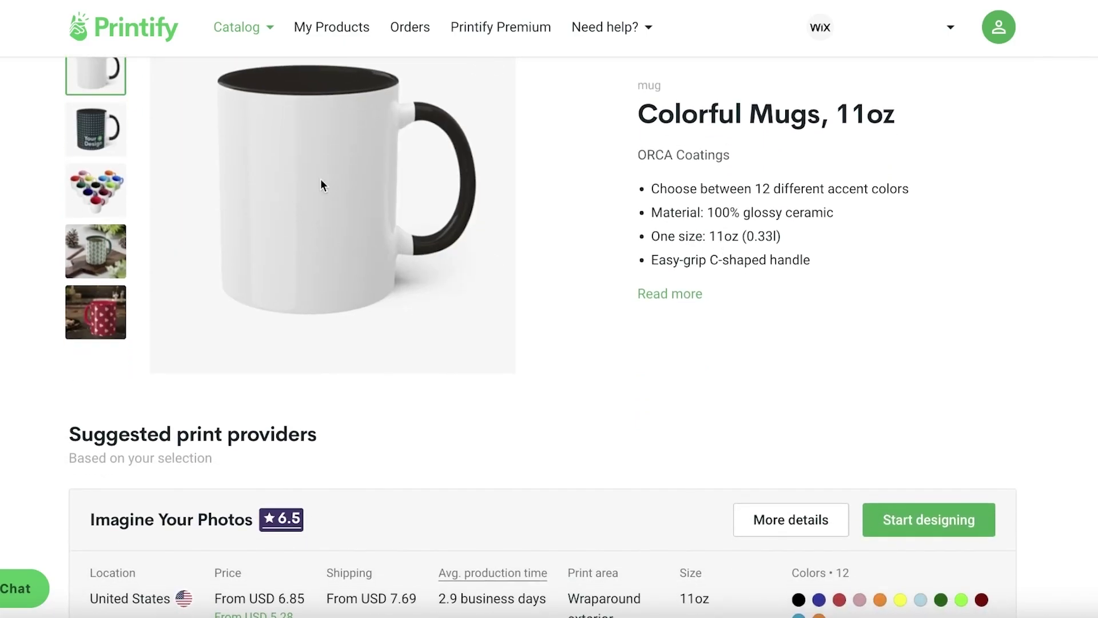
pyautogui.scroll(-1, 466, 166)
pyautogui.scroll(2, 948, 147)
pyautogui.scroll(-1, 30, 271)
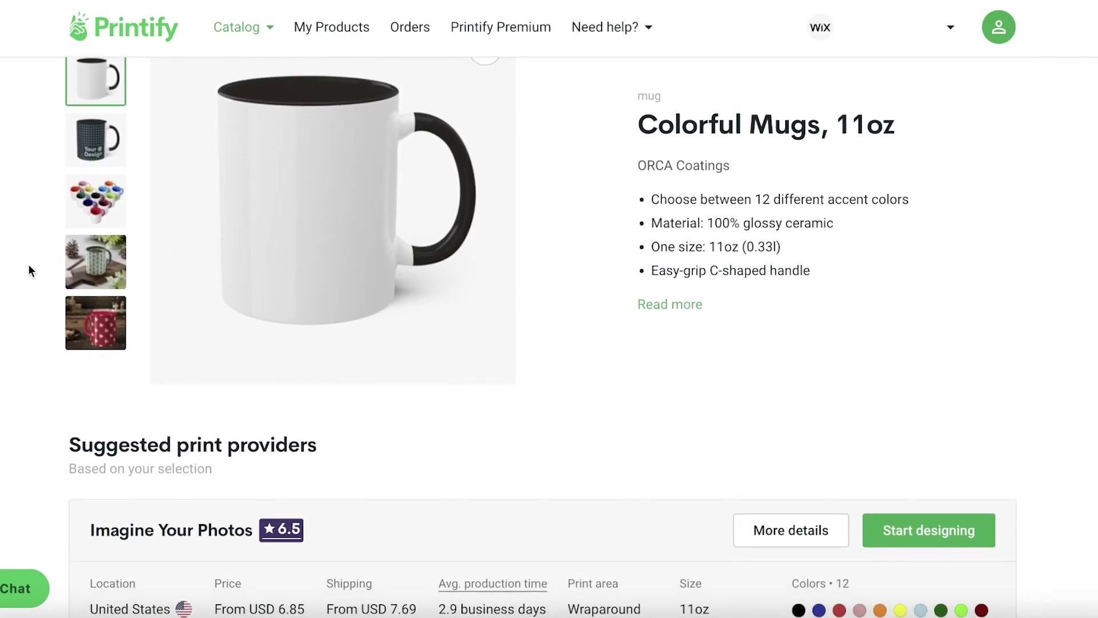
pyautogui.scroll(-4, 726, 449)
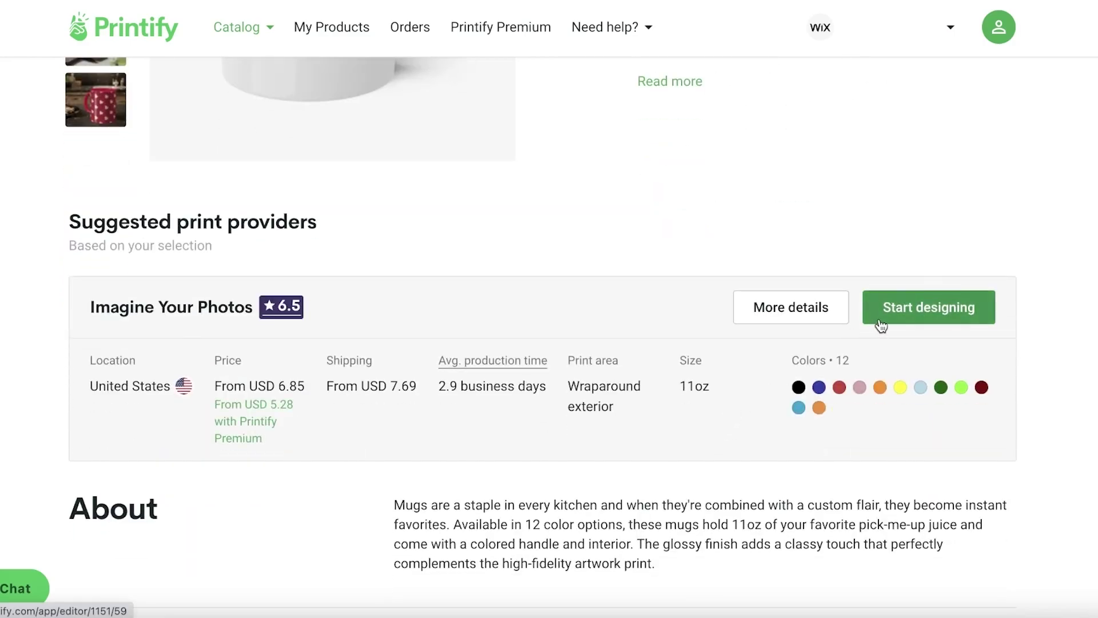
pyautogui.click(880, 319)
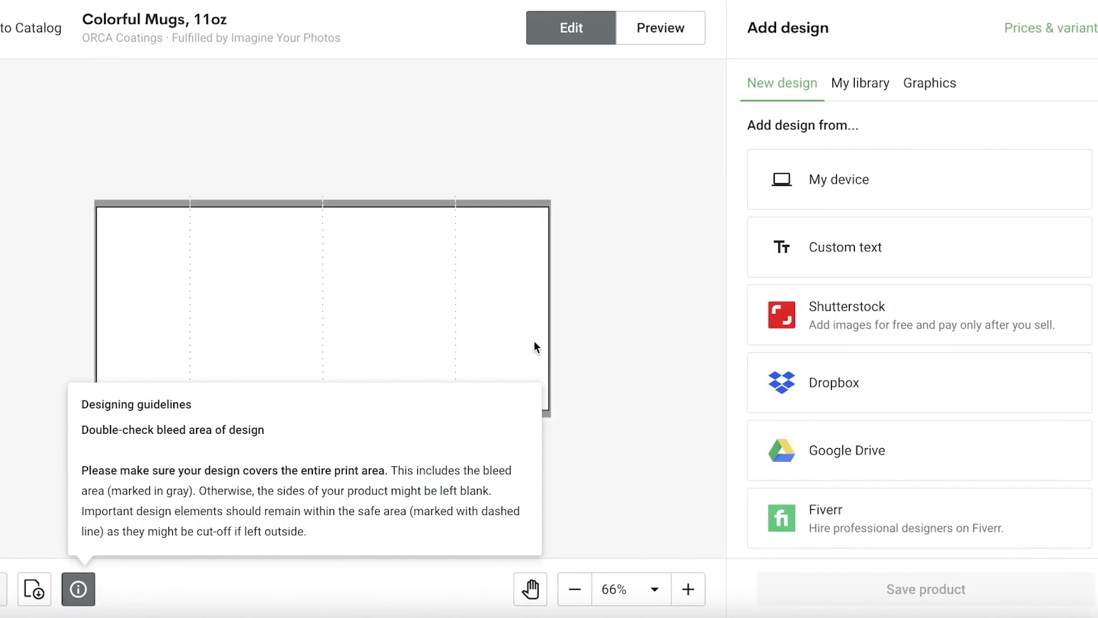
pyautogui.click(595, 341)
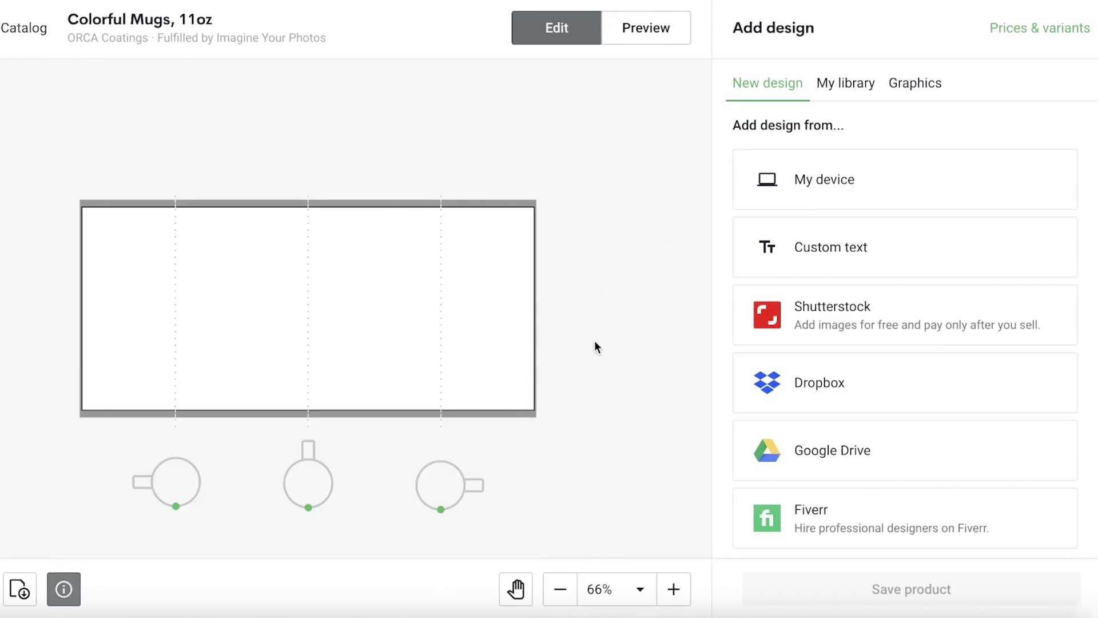
pyautogui.scroll(-3, 573, 352)
pyautogui.scroll(3, 382, 324)
pyautogui.moveTo(437, 329); pyautogui.dragTo(298, 325)
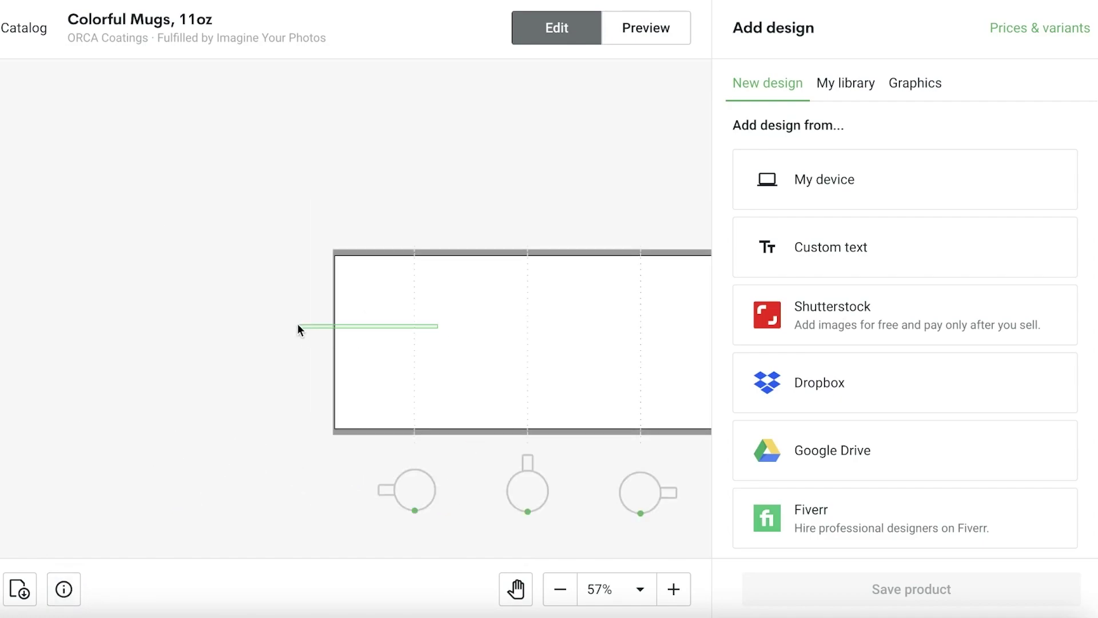
pyautogui.scroll(1, 444, 250)
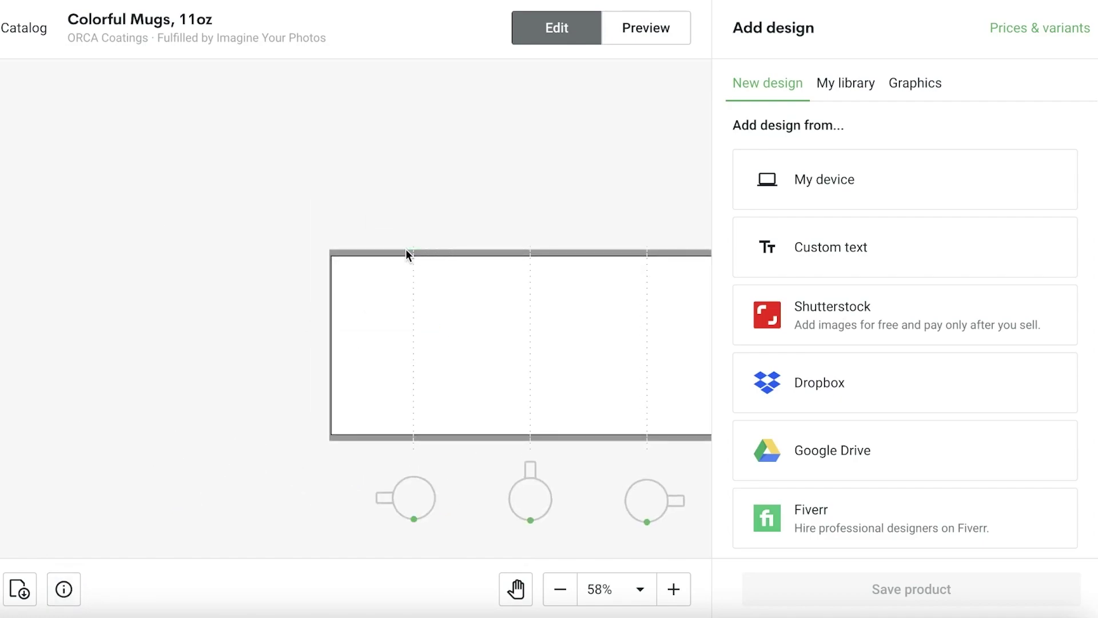
pyautogui.click(561, 589)
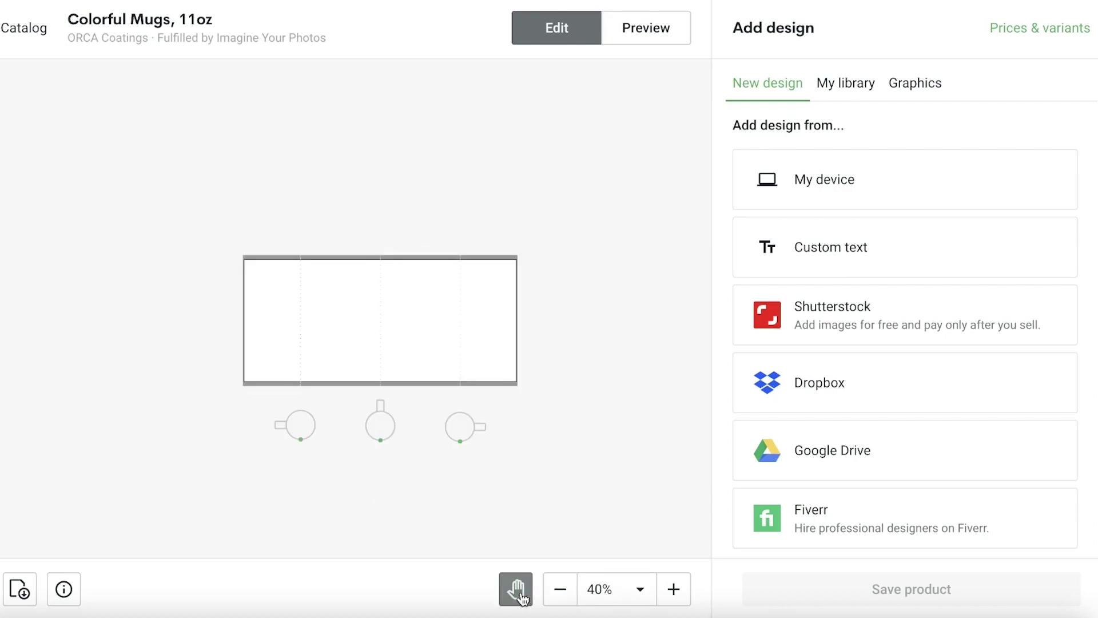
pyautogui.scroll(3, 534, 391)
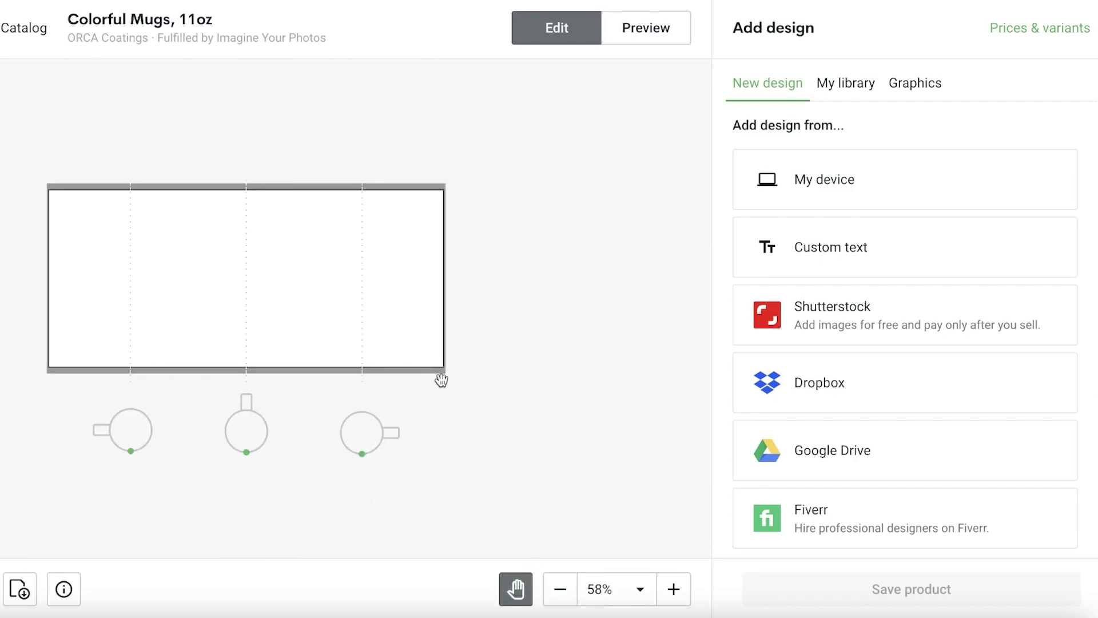
pyautogui.click(518, 590)
pyautogui.scroll(-3, 894, 318)
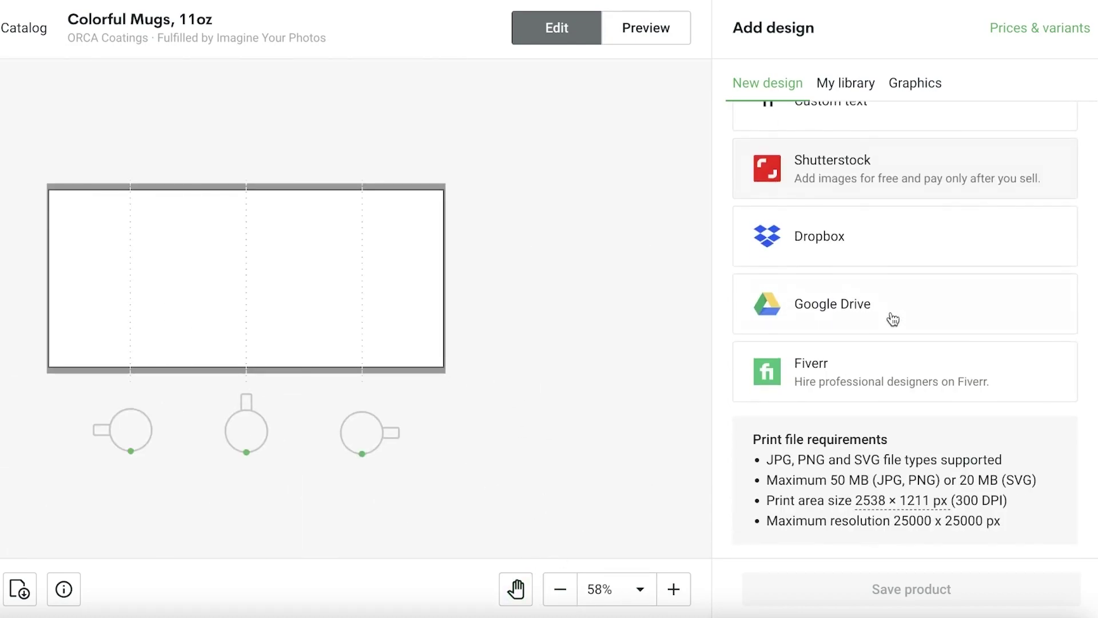
pyautogui.scroll(3, 894, 318)
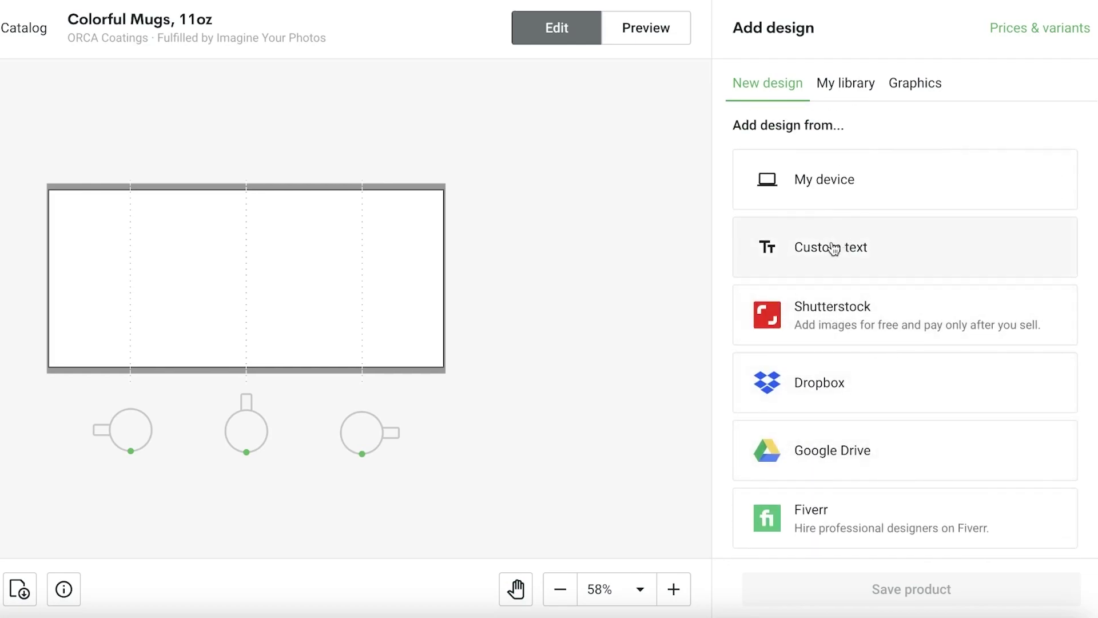
# Place be-mine_design.svg from My library onto the mug.
pyautogui.click(846, 83)
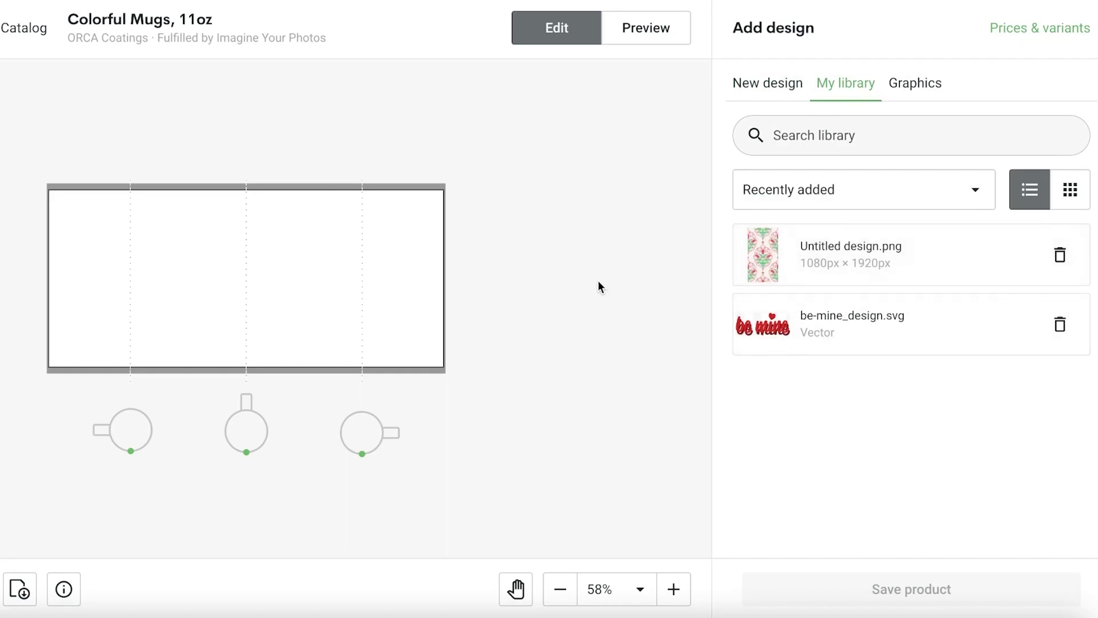
pyautogui.click(761, 345)
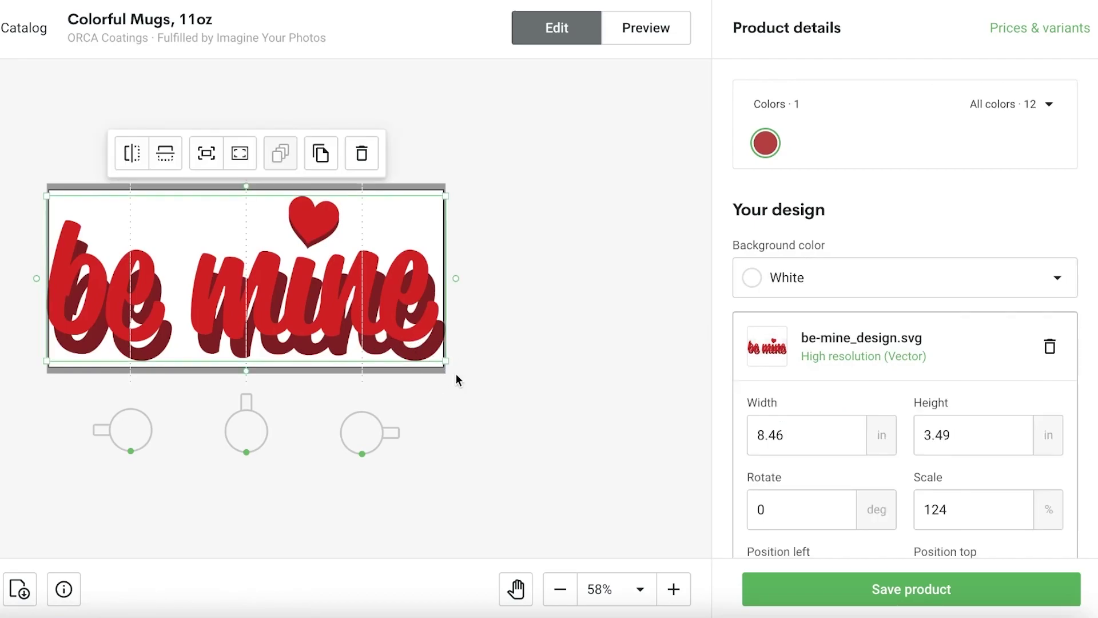
pyautogui.moveTo(450, 363); pyautogui.dragTo(467, 346)
pyautogui.click(514, 292)
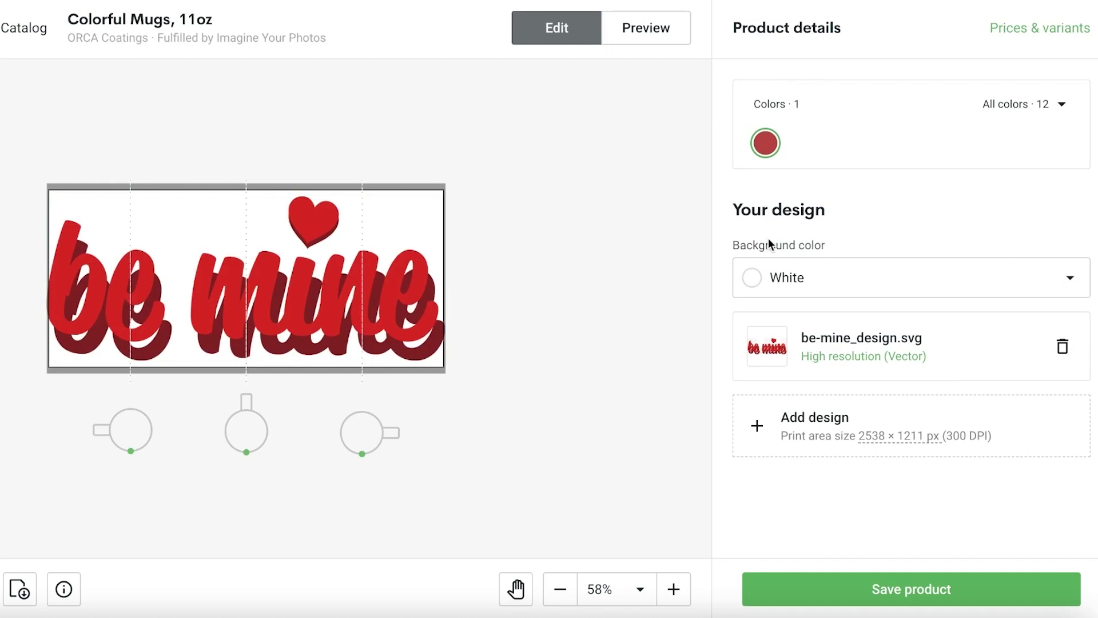
# Resize the be mine design to 7.02 in wide and centre it on the print area.
pyautogui.click(428, 375)
pyautogui.moveTo(439, 360); pyautogui.dragTo(367, 343)
pyautogui.moveTo(215, 264); pyautogui.dragTo(244, 275)
pyautogui.click(989, 106)
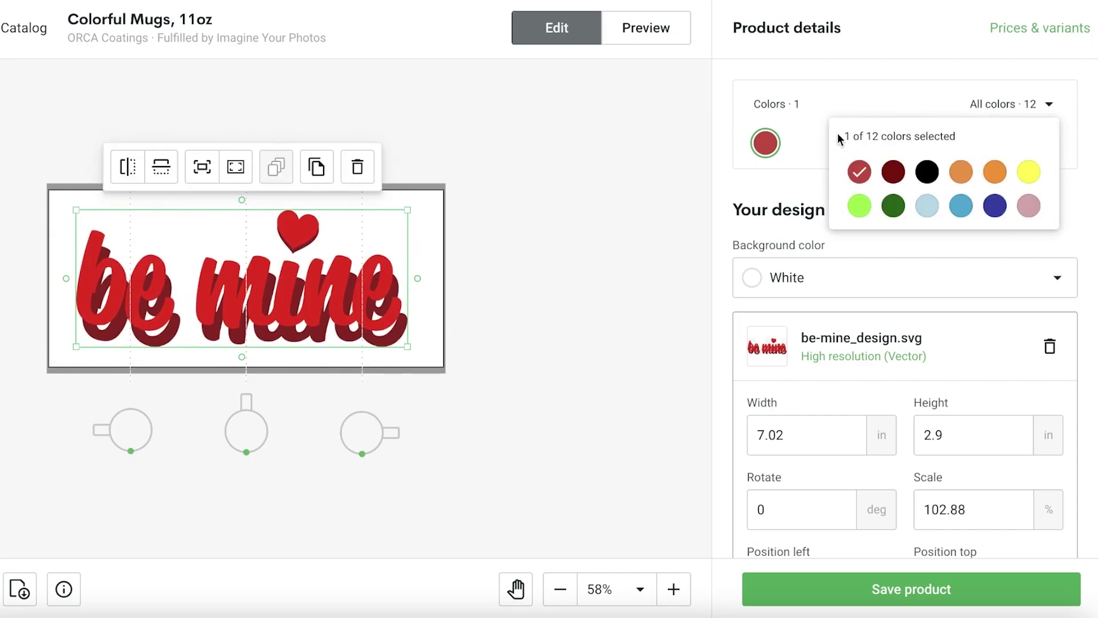
# Add Maroon and Black mug colours alongside Red and set the print background to black.
pyautogui.click(906, 171)
pyautogui.click(939, 172)
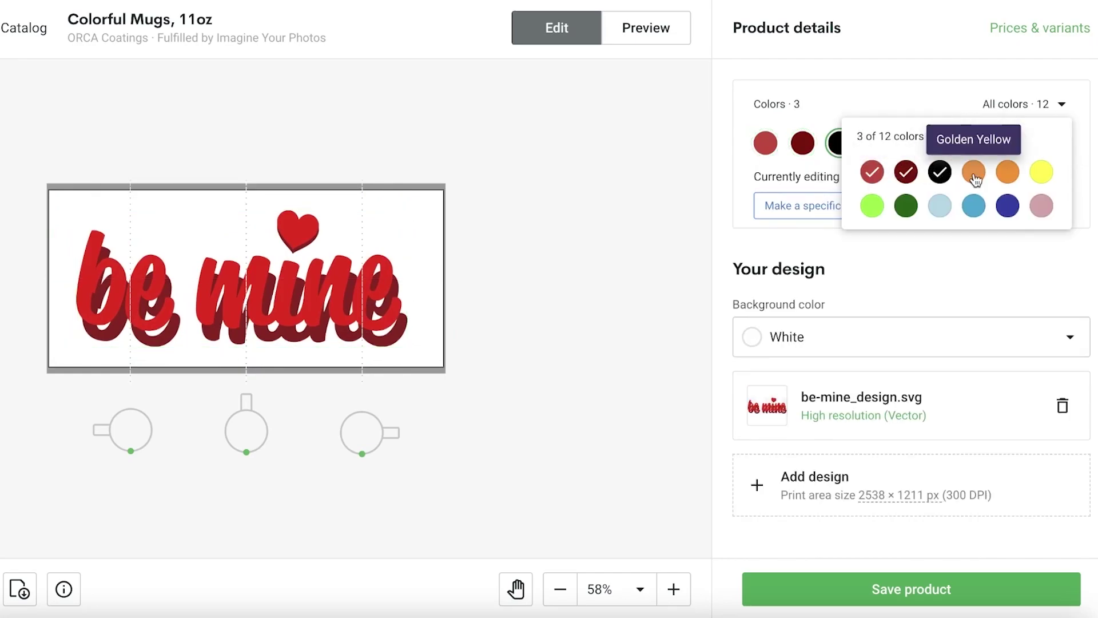
pyautogui.click(1030, 109)
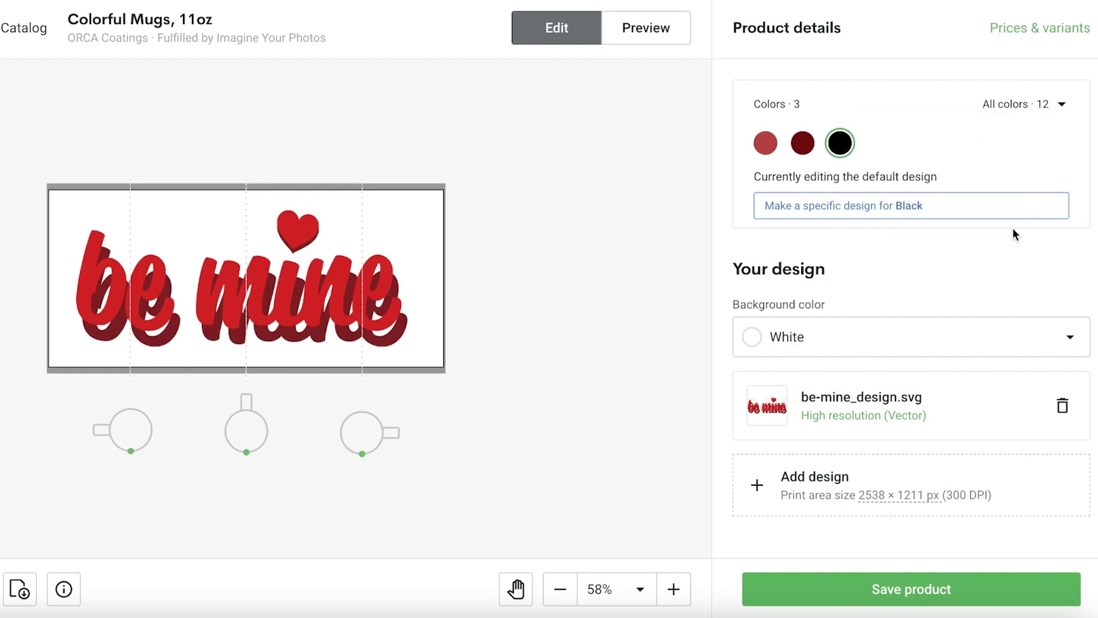
pyautogui.click(824, 215)
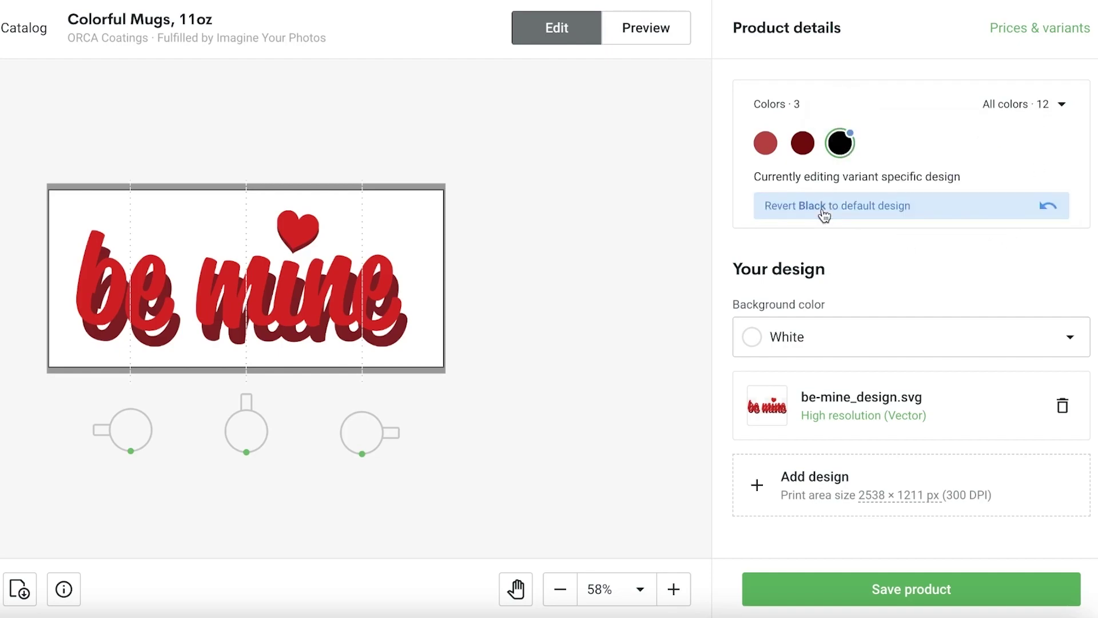
pyautogui.click(825, 215)
pyautogui.click(803, 143)
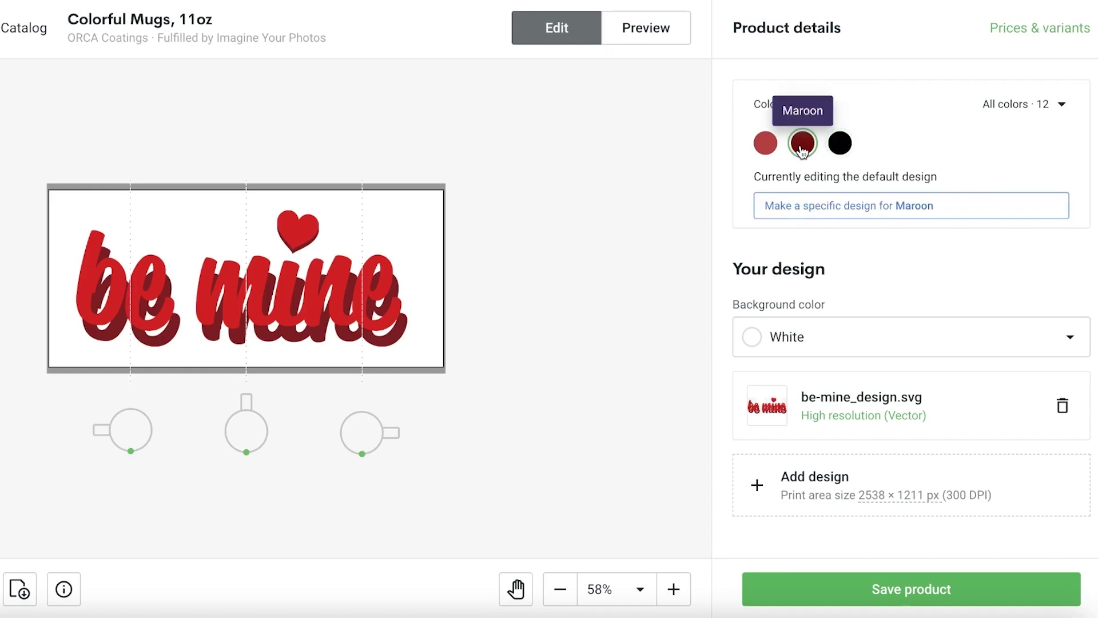
pyautogui.click(766, 143)
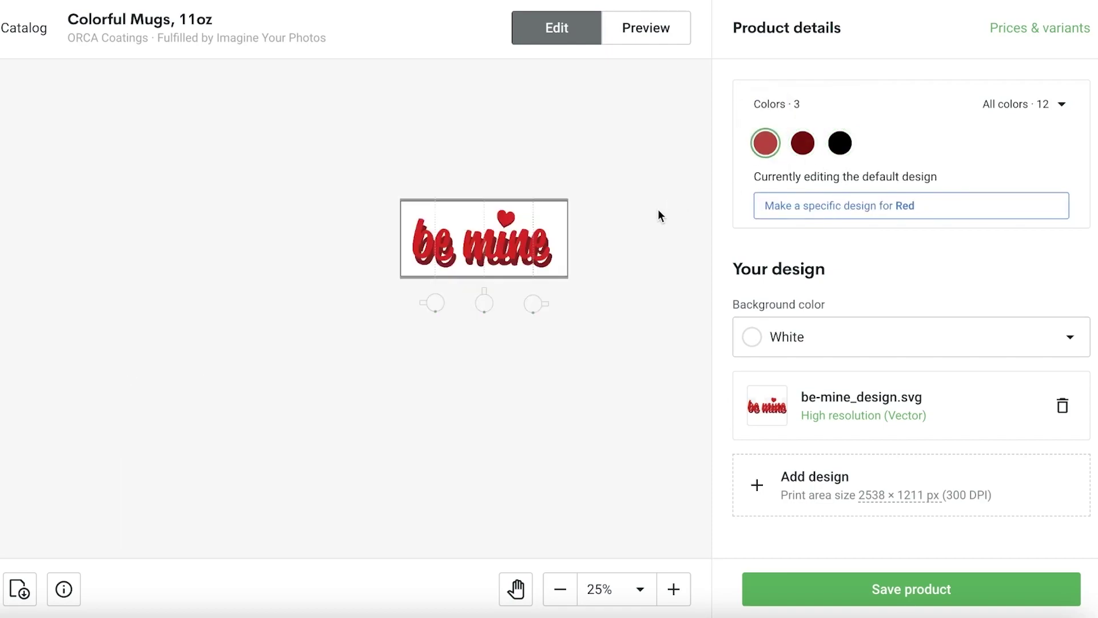
pyautogui.click(879, 327)
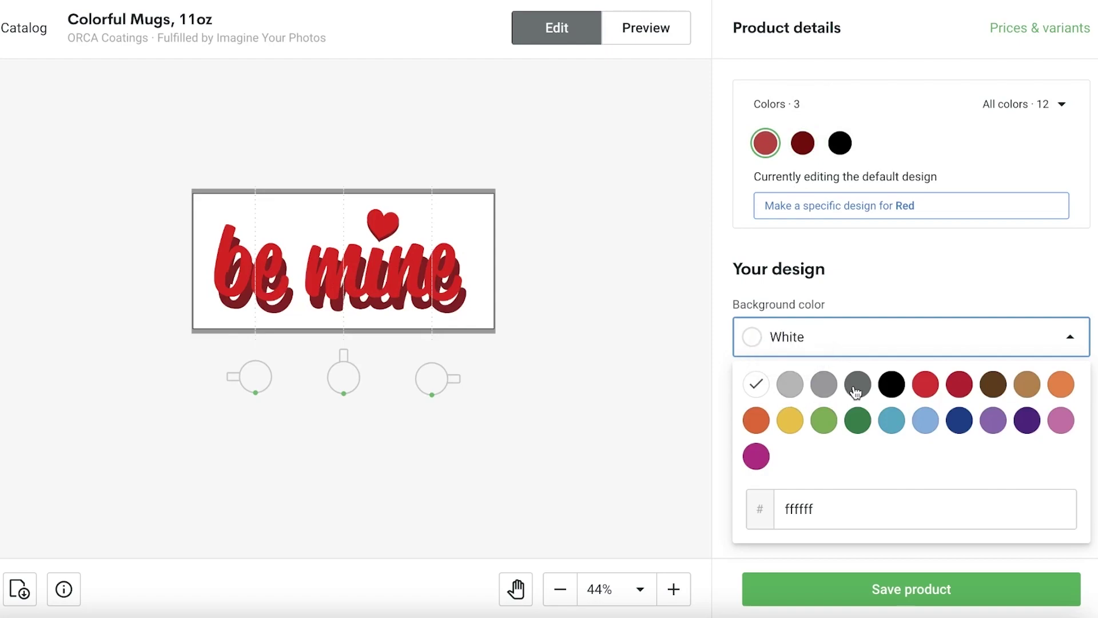
pyautogui.click(893, 384)
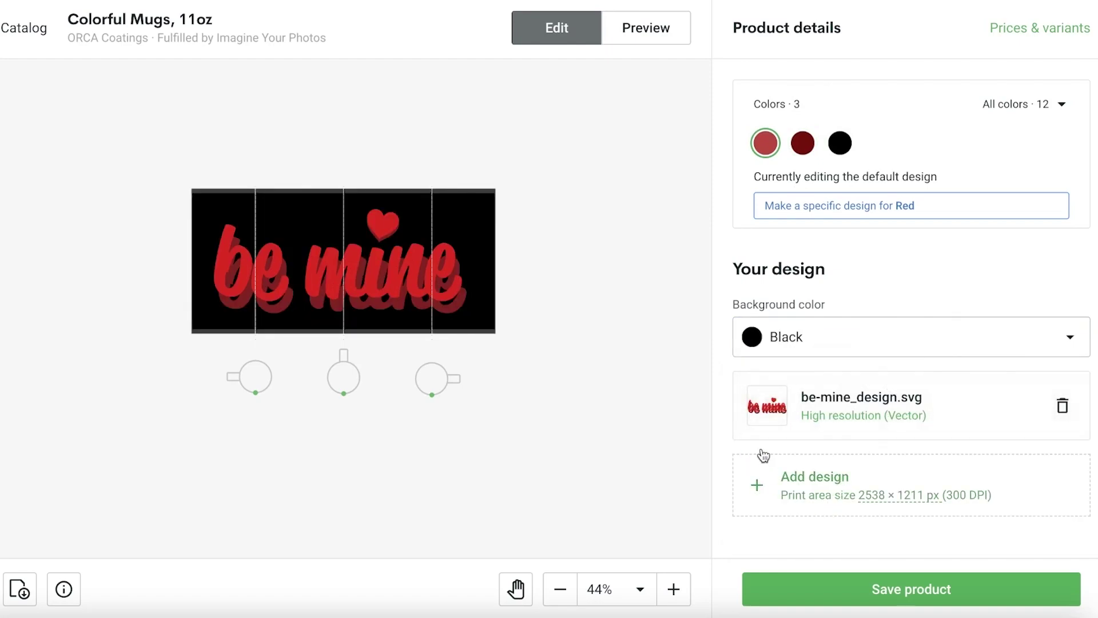
# Save the mug and choose the Context 1 mockup as its title image.
pyautogui.click(879, 587)
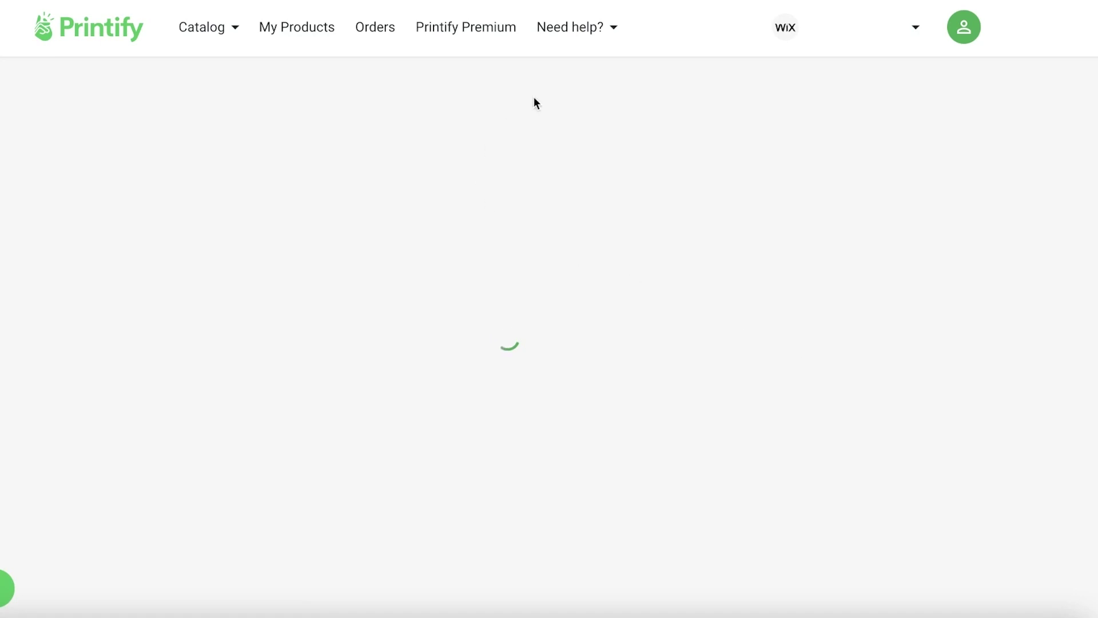
pyautogui.scroll(-3, 372, 207)
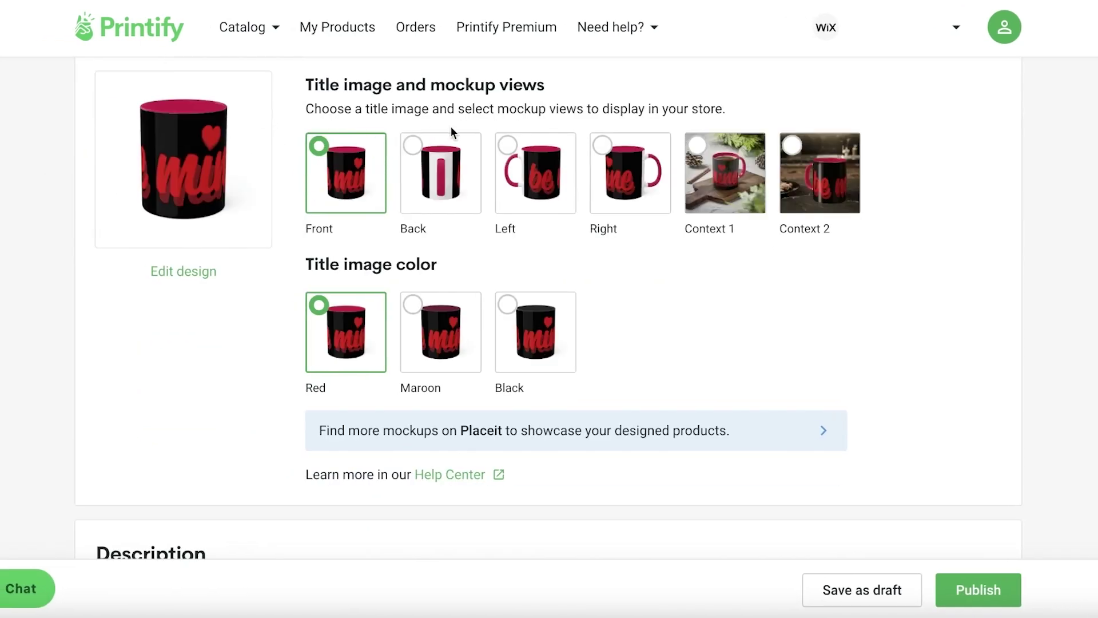
pyautogui.click(443, 159)
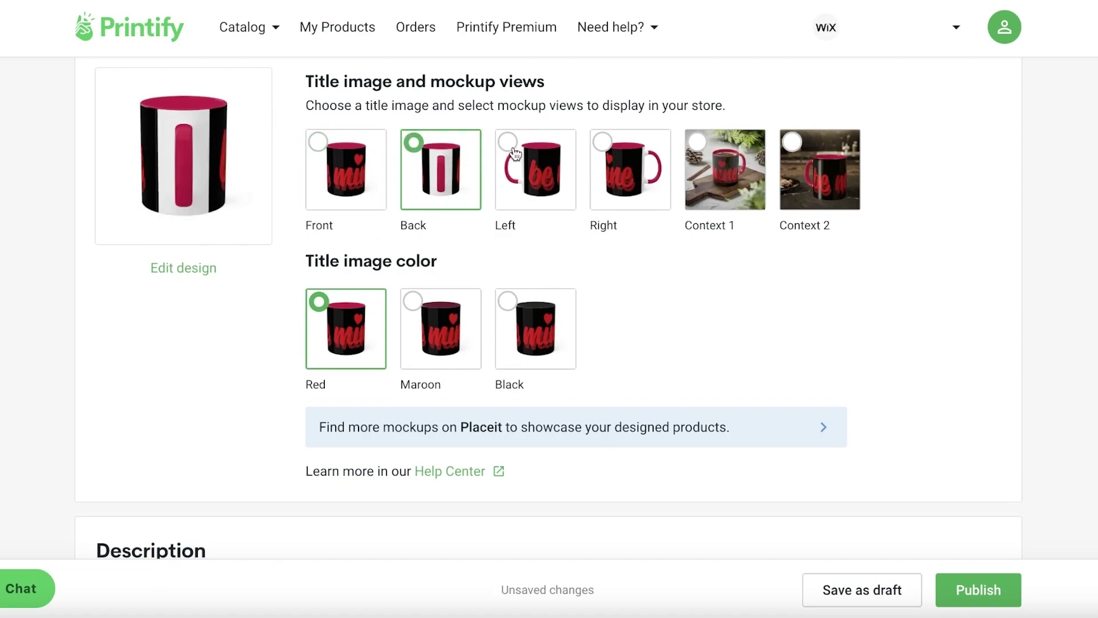
pyautogui.click(813, 151)
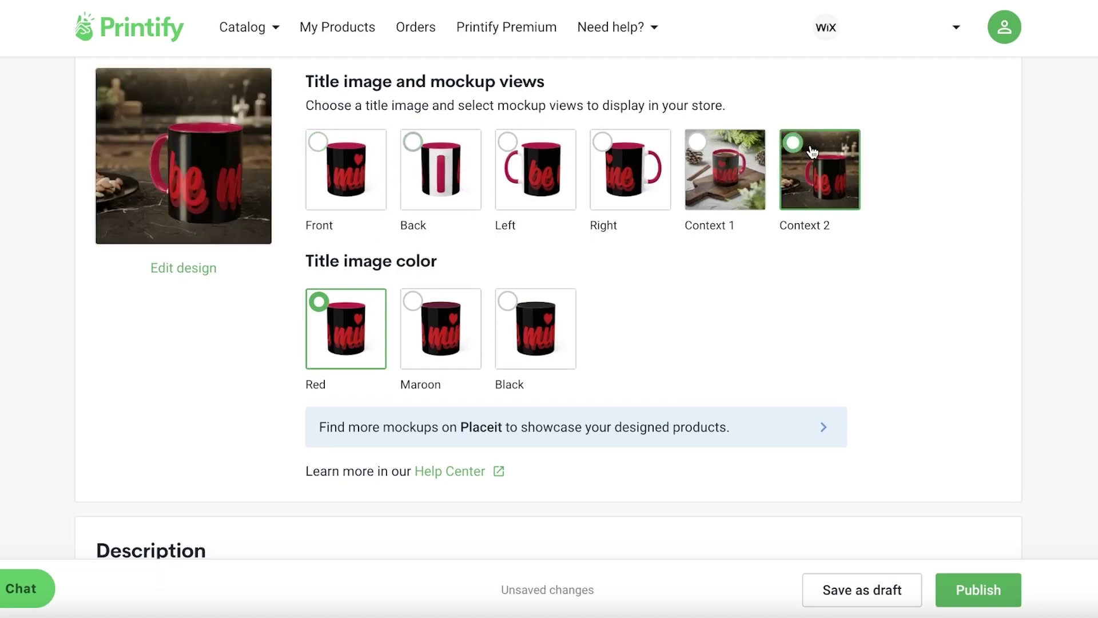
pyautogui.click(728, 157)
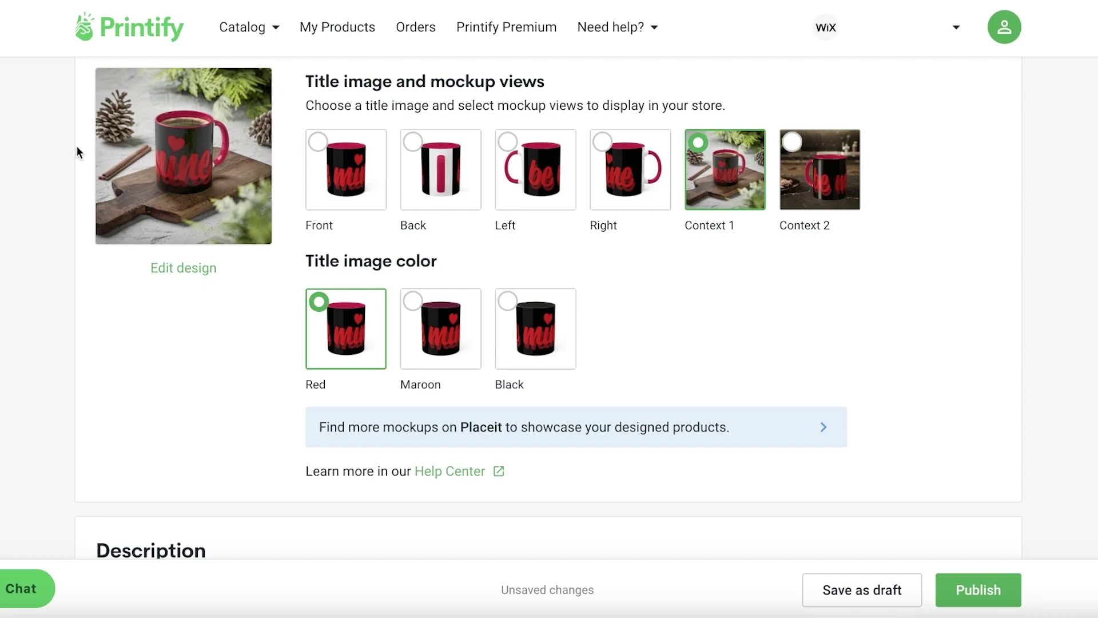
pyautogui.scroll(4, 404, 319)
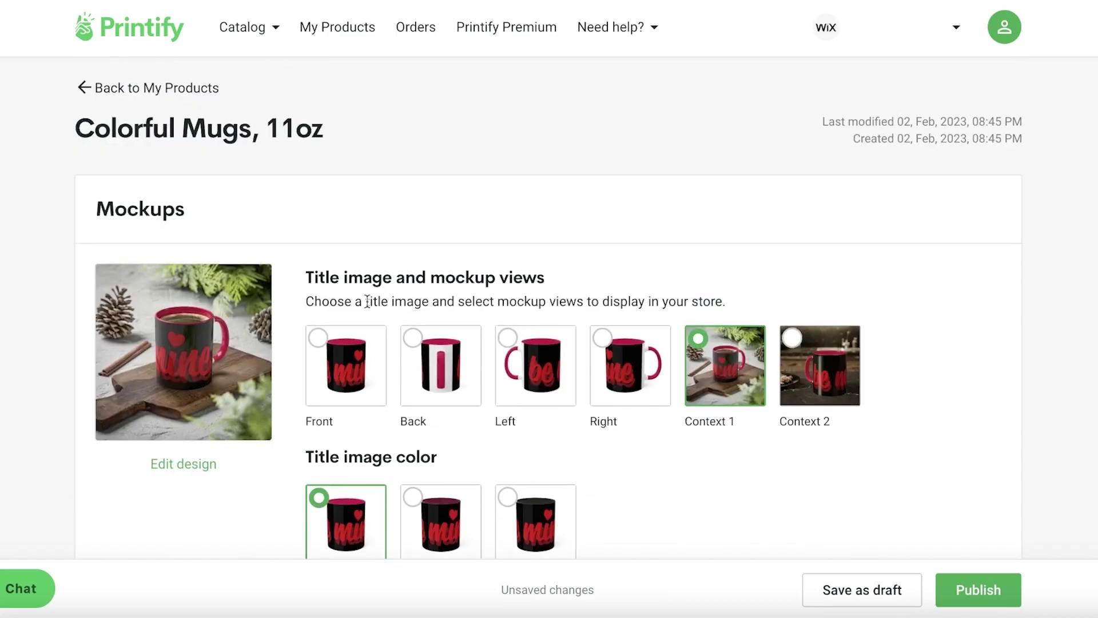
pyautogui.click(79, 92)
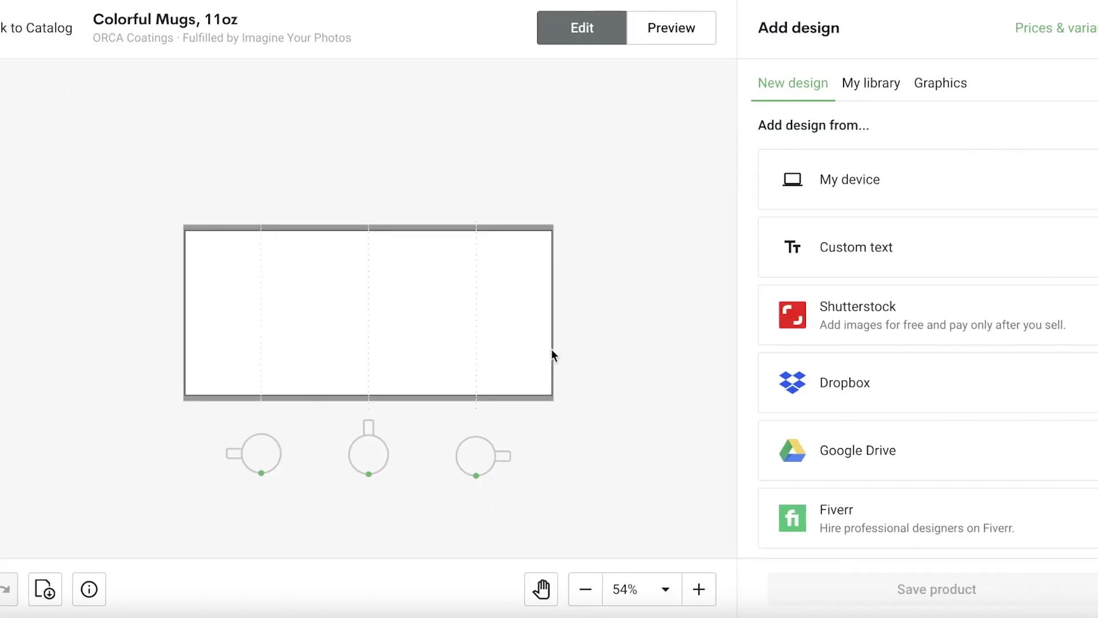
# Add be-mine_design.svg to the new mug, shrunk to 3.75 in and centred.
pyautogui.scroll(5, 514, 352)
pyautogui.click(840, 97)
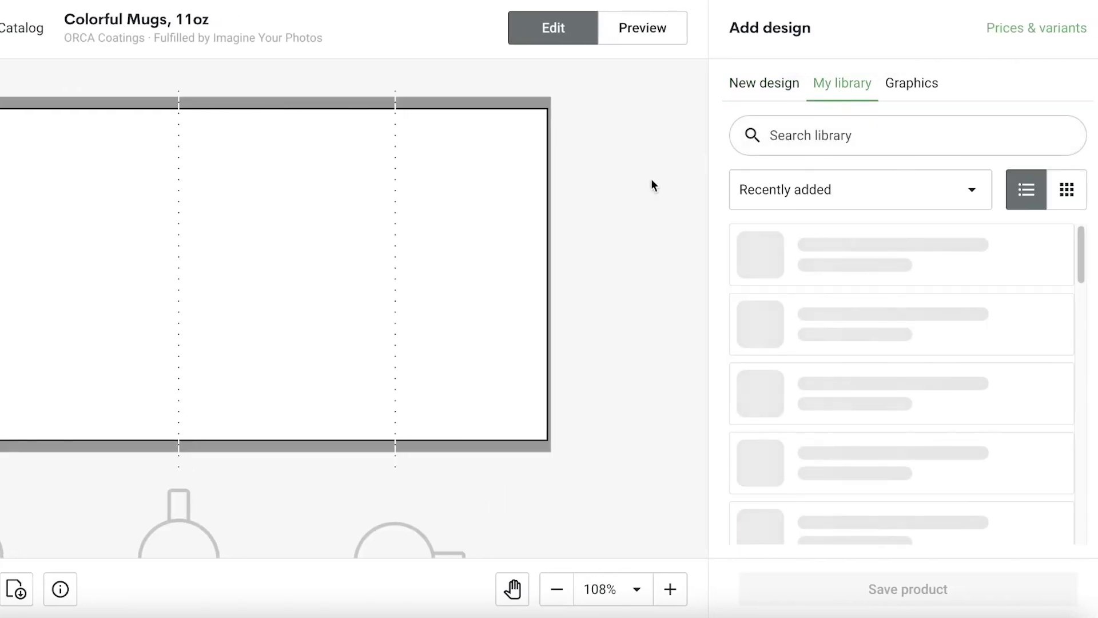
pyautogui.scroll(-2, 511, 318)
pyautogui.click(754, 318)
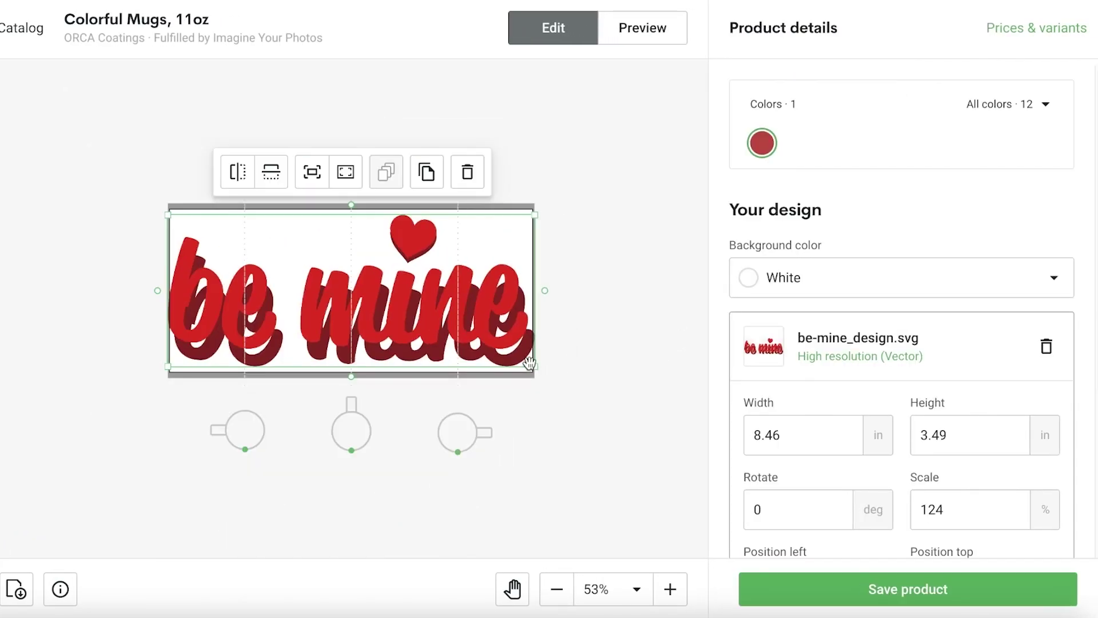
pyautogui.moveTo(534, 368); pyautogui.dragTo(384, 308)
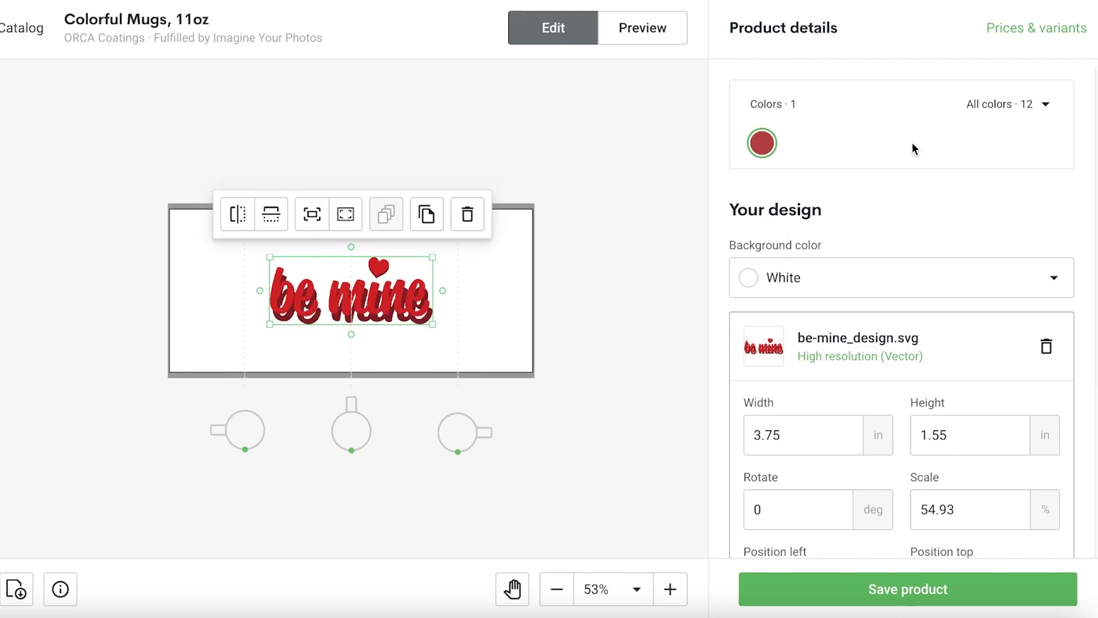
# Add Maroon and Black colours, keep the white background, and save the mug.
pyautogui.click(1007, 106)
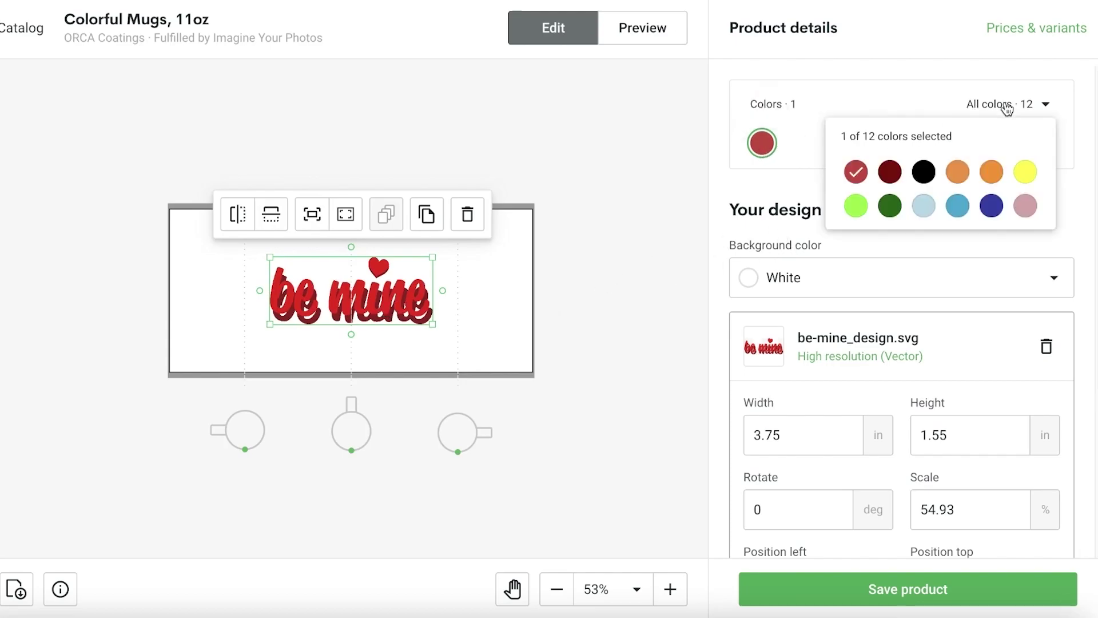
pyautogui.click(886, 173)
pyautogui.click(924, 171)
pyautogui.click(743, 300)
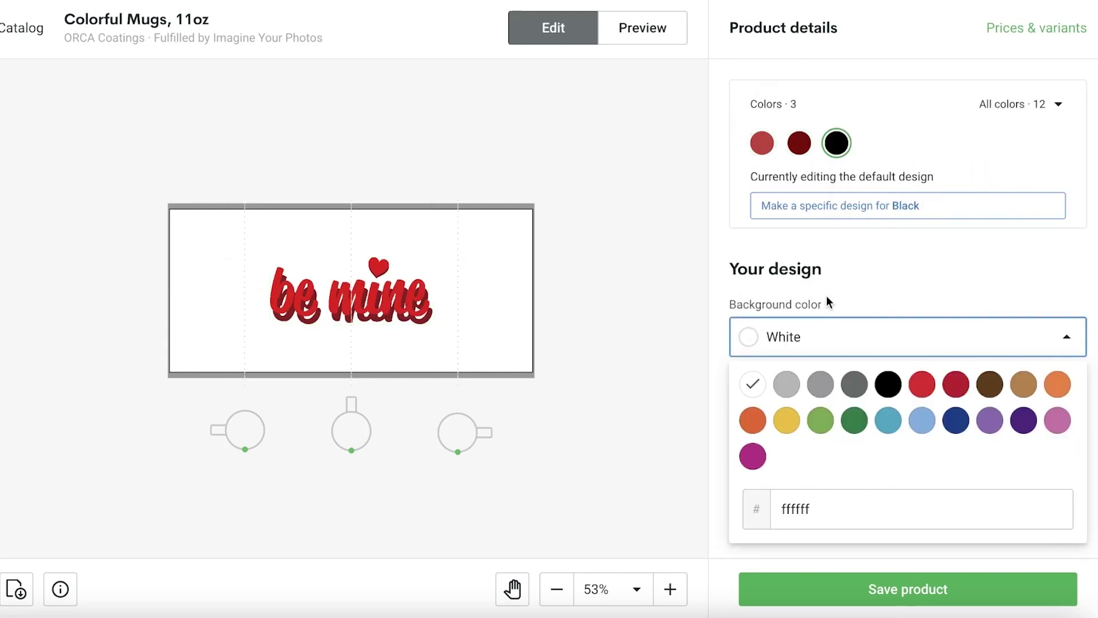
pyautogui.click(840, 335)
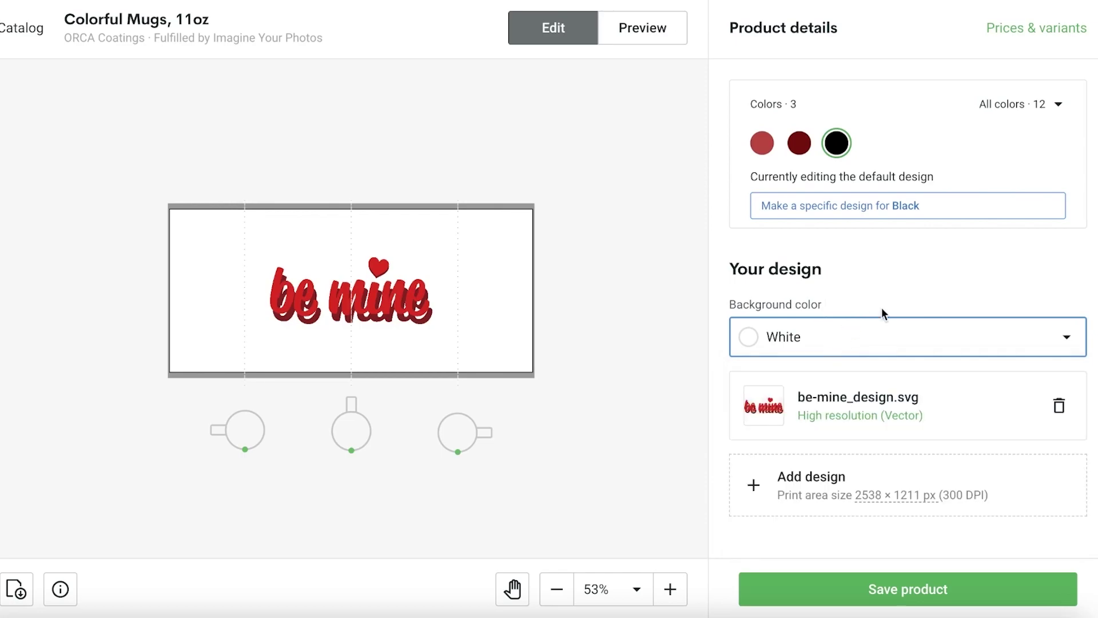
pyautogui.click(852, 598)
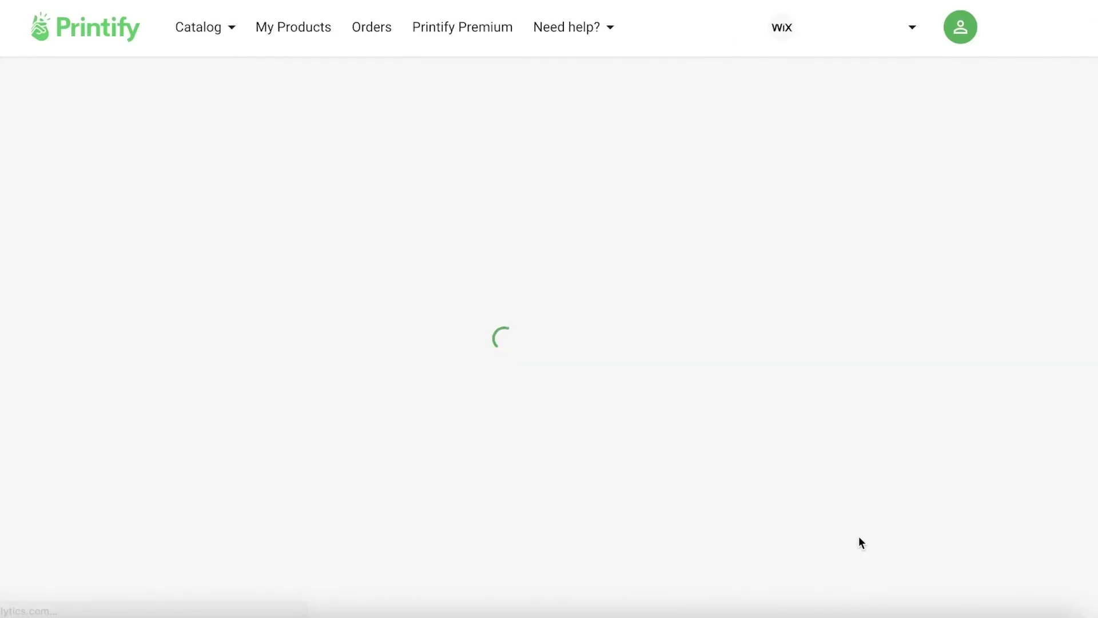
pyautogui.scroll(-3, 781, 424)
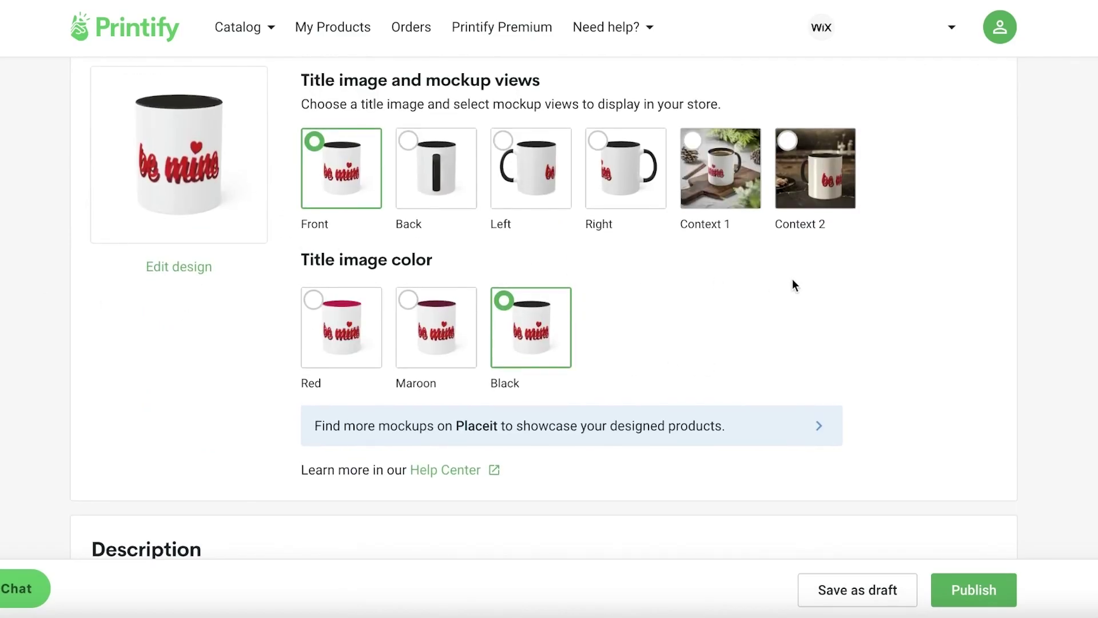
# Set Red as the mug's title image colour.
pyautogui.scroll(-5, 789, 286)
pyautogui.scroll(3, 726, 292)
pyautogui.click(335, 252)
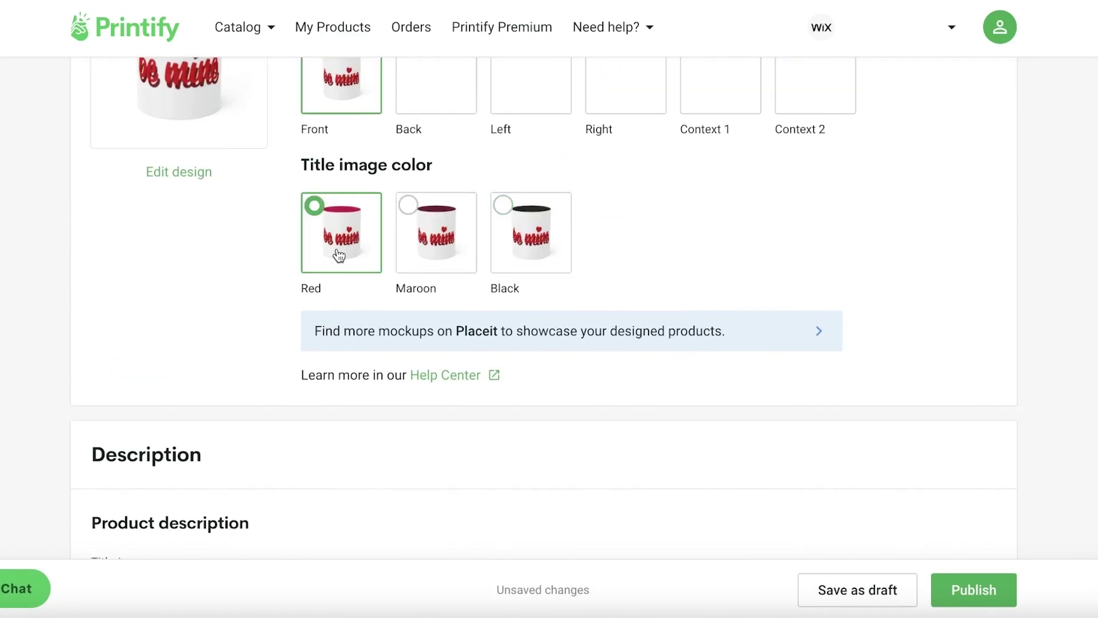
pyautogui.scroll(2, 309, 252)
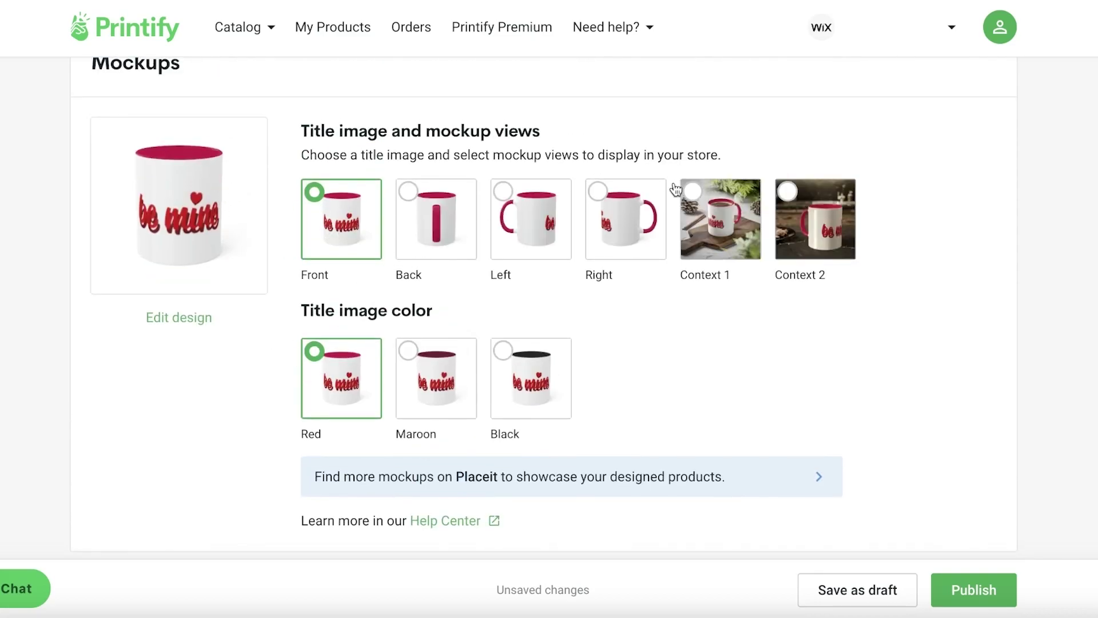
pyautogui.scroll(-10, 539, 372)
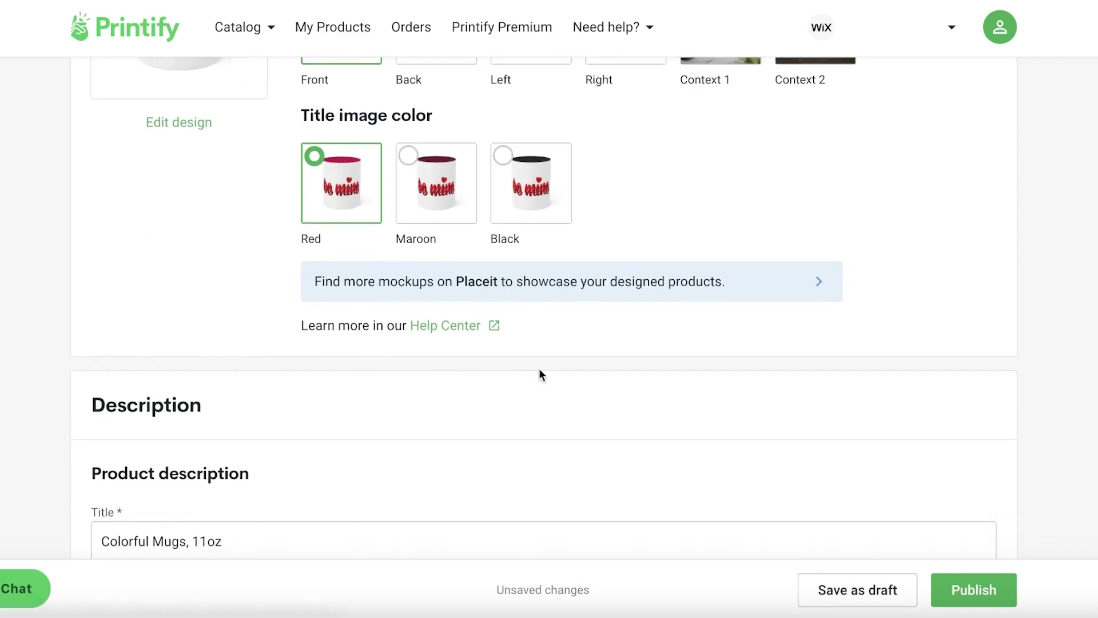
# Replace the product title with 'Be Mine Valentines Mug'.
pyautogui.tripleClick(257, 163)
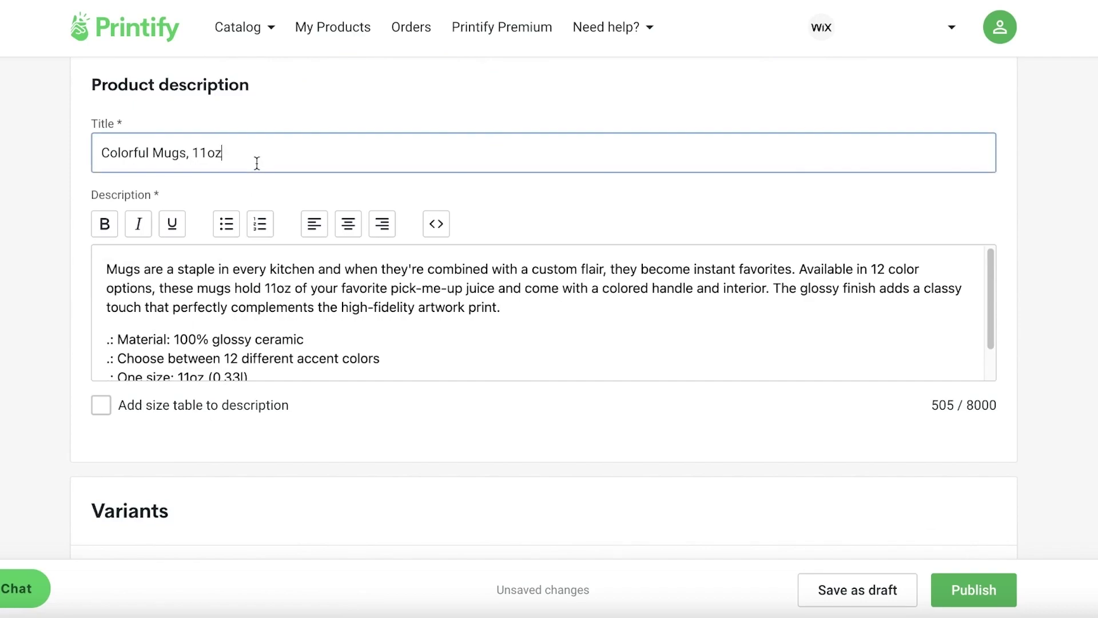
pyautogui.click(257, 163)
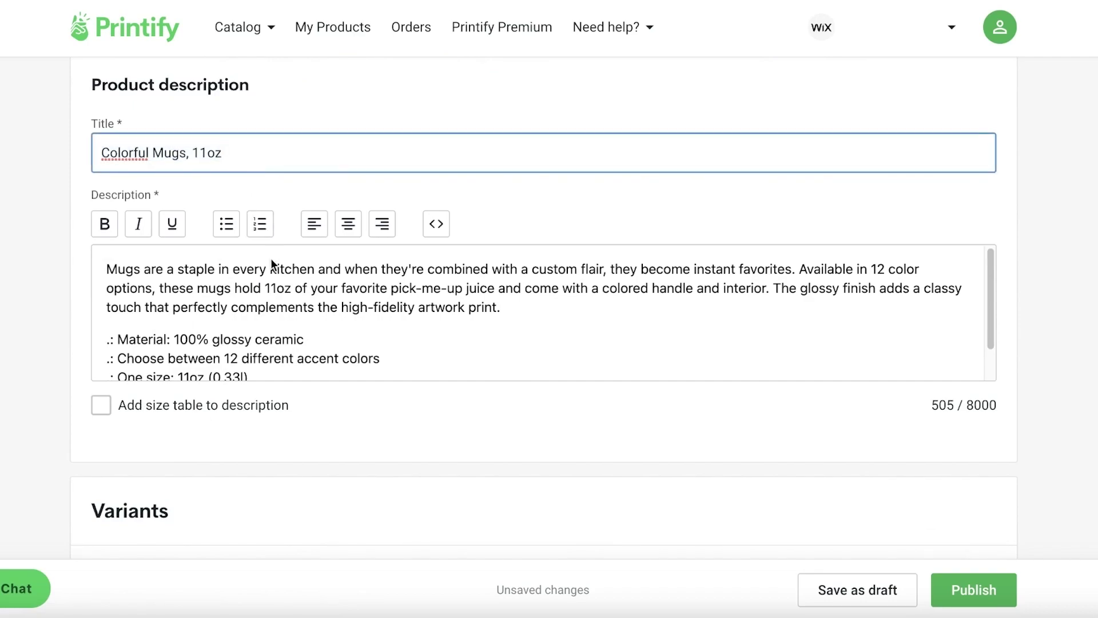
pyautogui.scroll(-1, 273, 263)
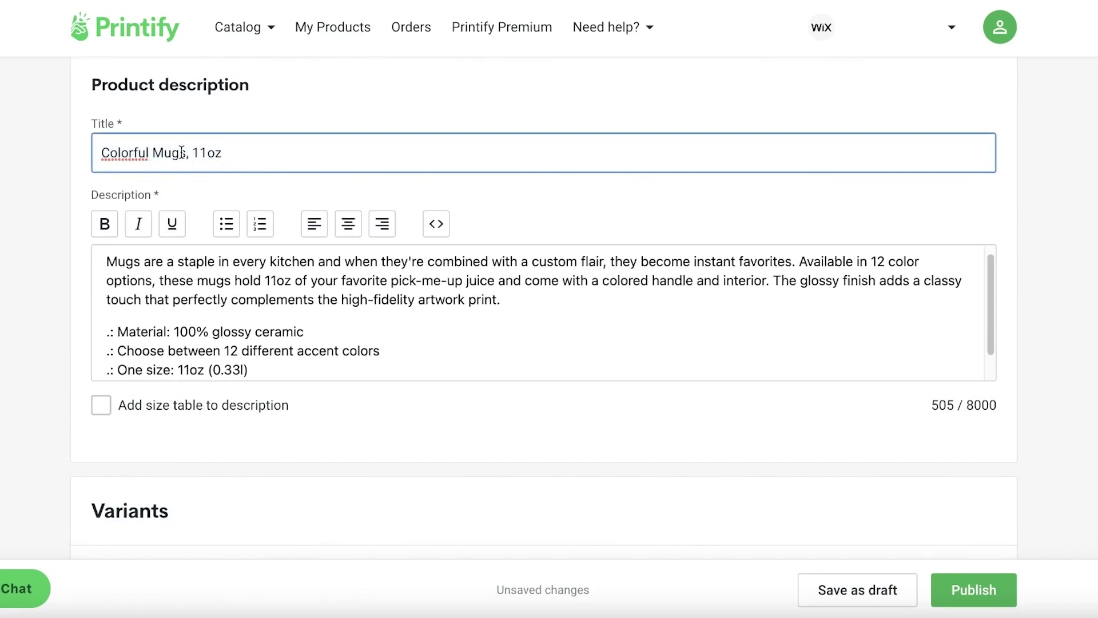
pyautogui.moveTo(186, 158); pyautogui.dragTo(88, 147)
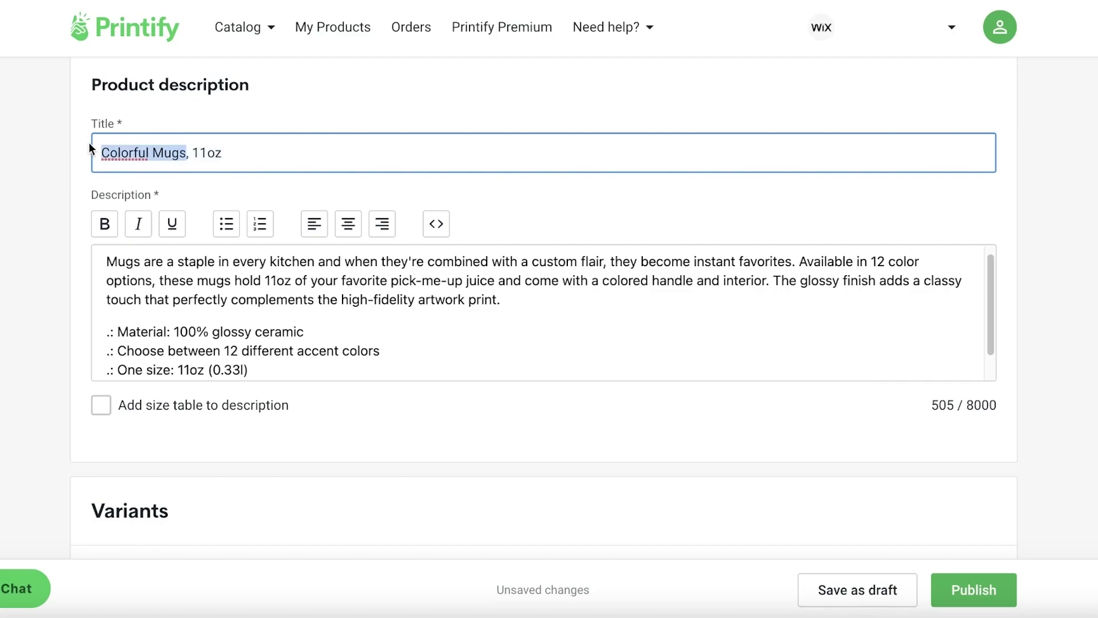
pyautogui.press('BackSpace')
pyautogui.hotkey('ctrl', 'a')
pyautogui.write('Be Mine Valentines Mug')
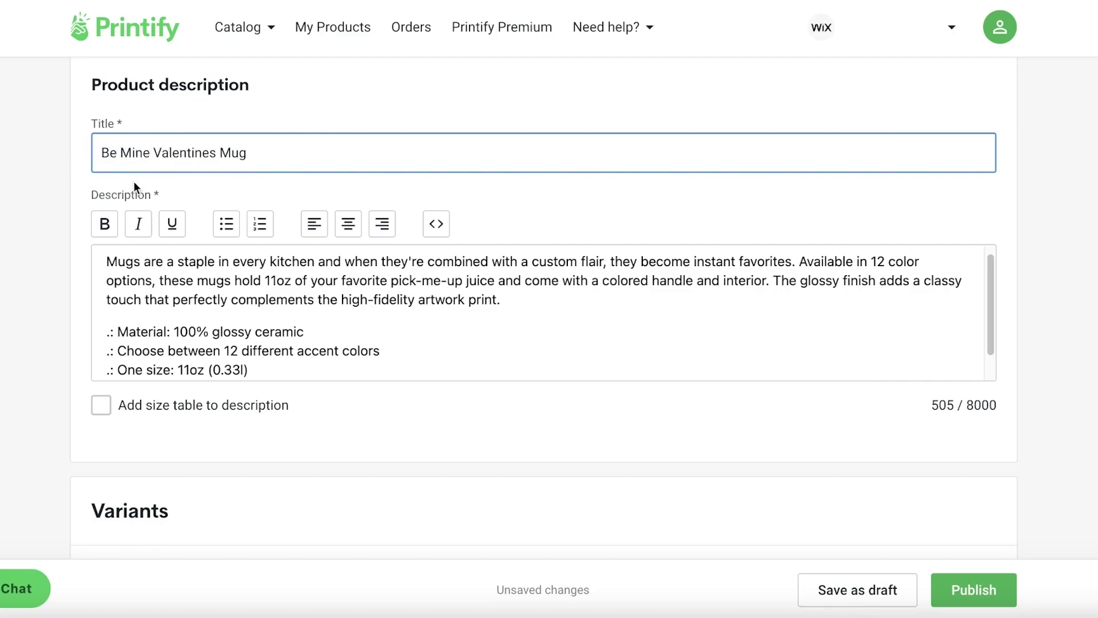
# Publish the Be Mine Valentines Mug to the store.
pyautogui.scroll(-2, 269, 335)
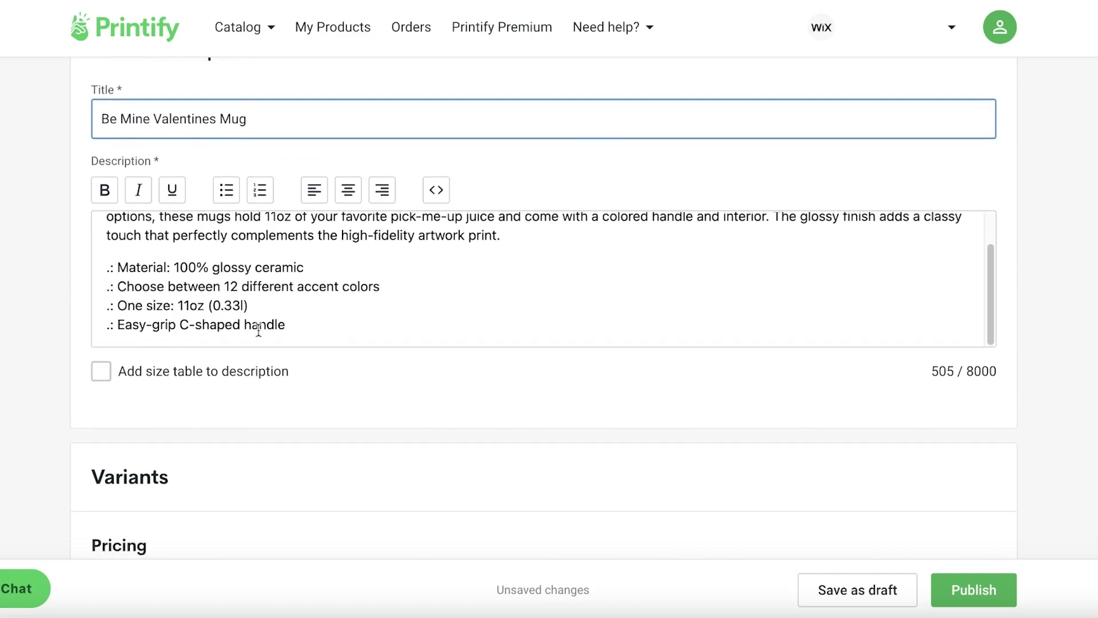
pyautogui.scroll(1, 229, 335)
pyautogui.scroll(-1, 203, 333)
pyautogui.scroll(-3, 263, 363)
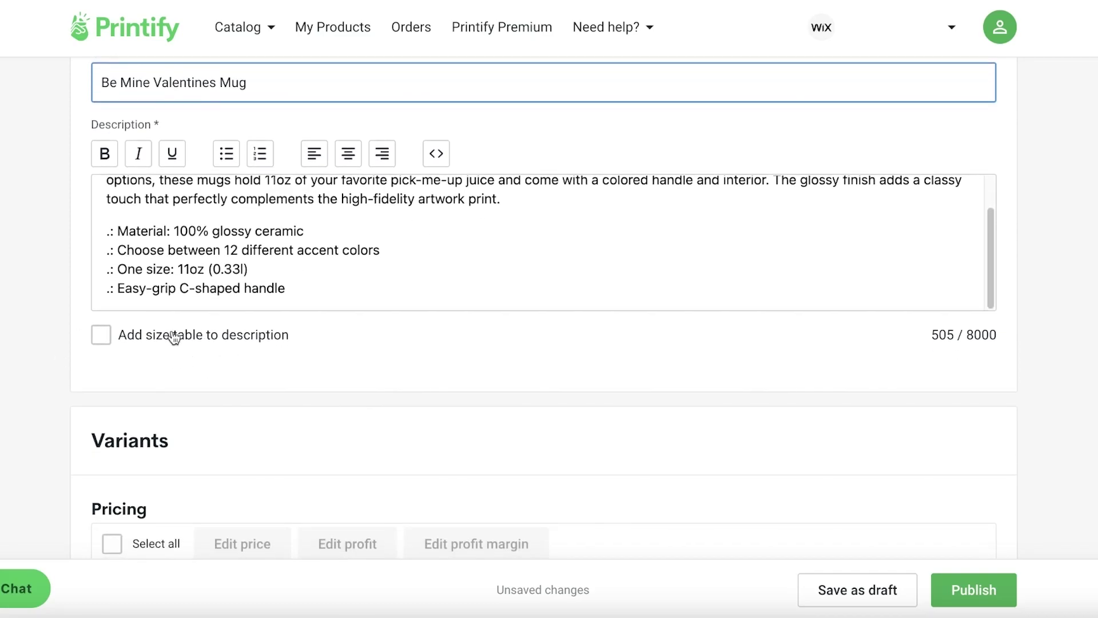
pyautogui.scroll(-3, 166, 320)
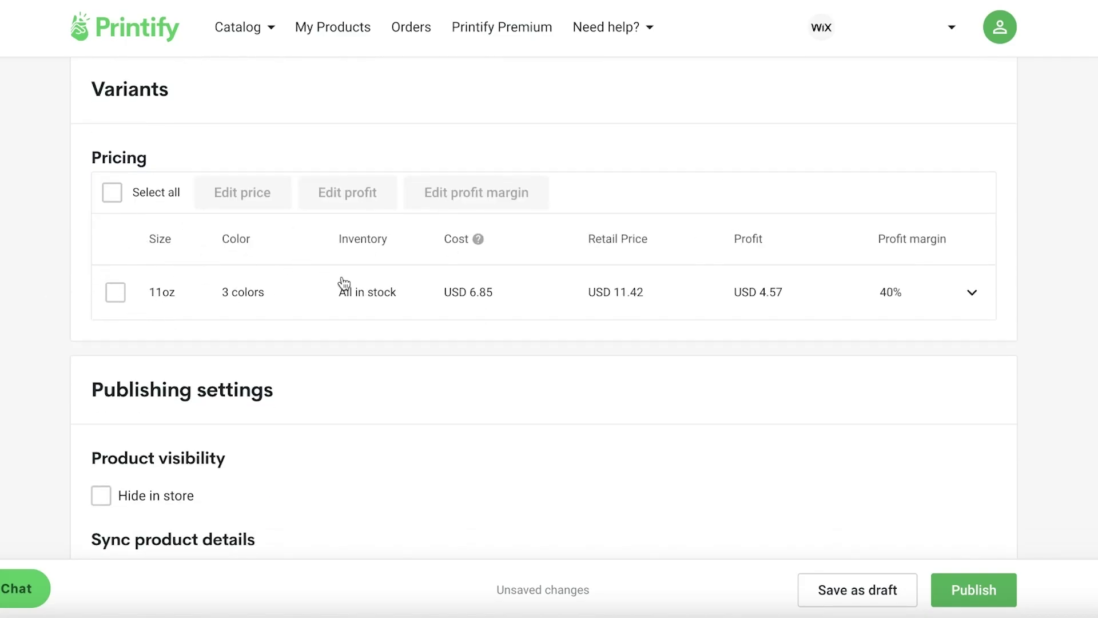
pyautogui.scroll(-3, 346, 284)
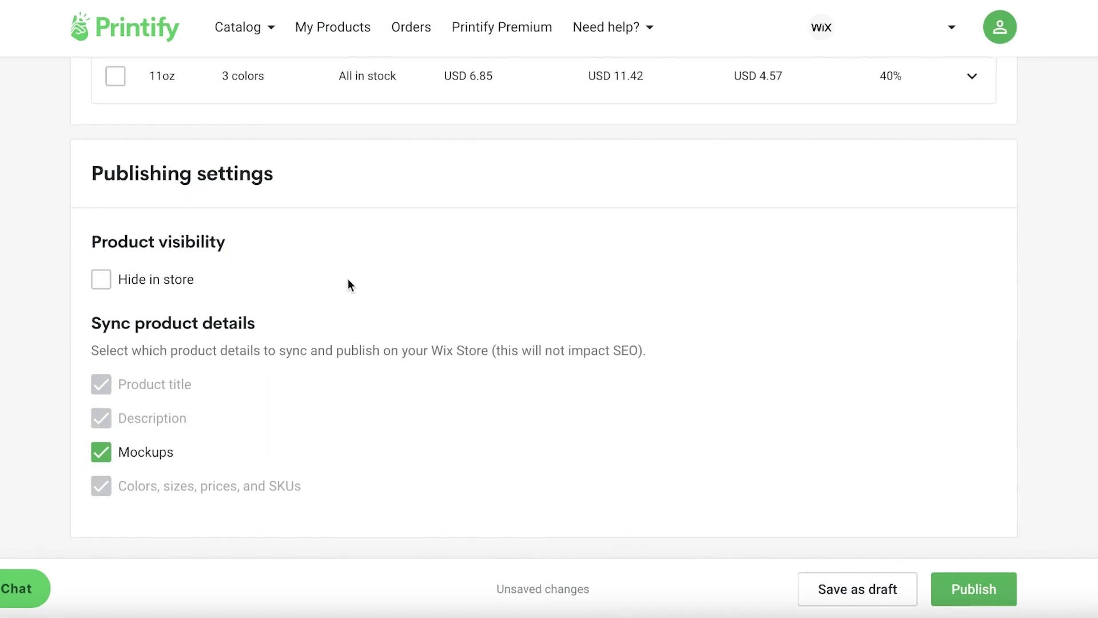
pyautogui.click(968, 591)
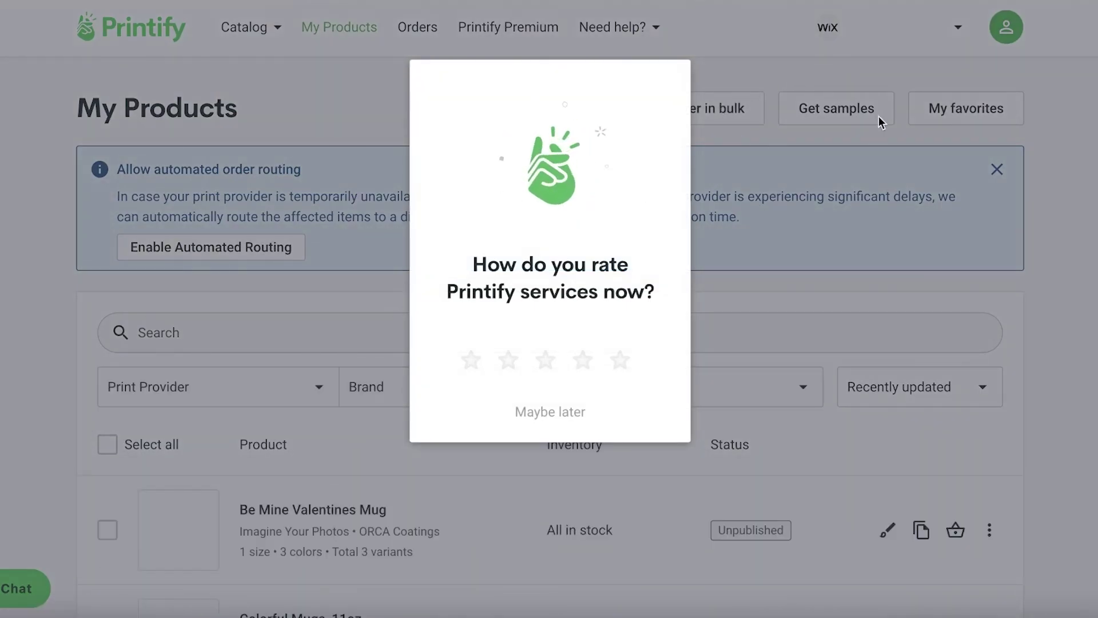
# Dismiss the service rating prompt with Maybe later.
pyautogui.click(550, 413)
pyautogui.scroll(-3, 571, 392)
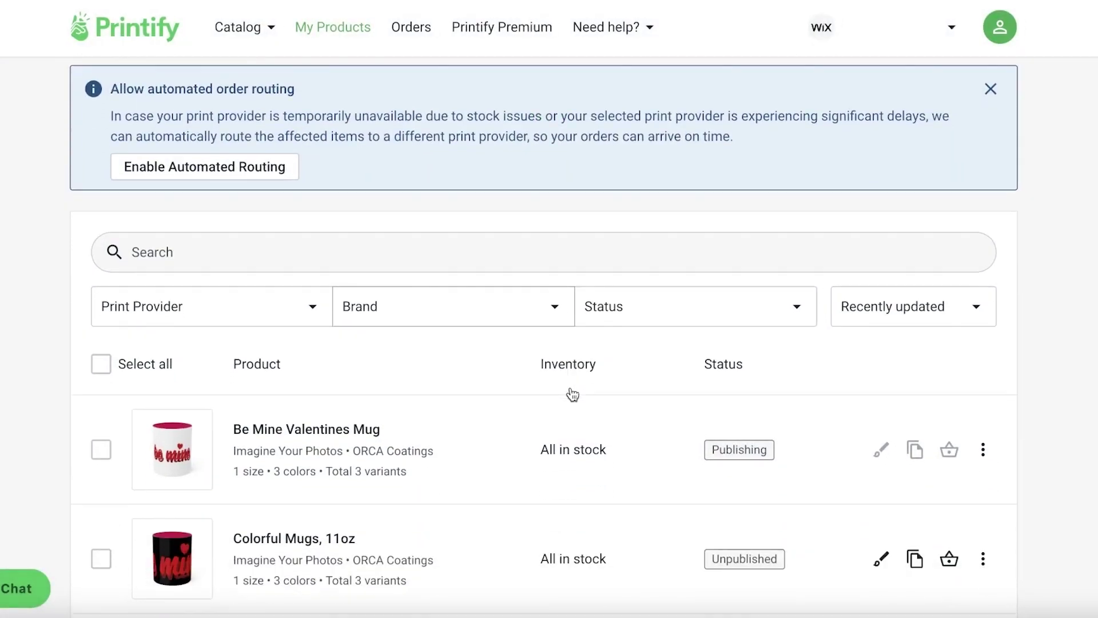
pyautogui.scroll(3, 863, 92)
# Choose 'Add a new store' from the store selector and browse the Etsy, Shopify and Walmart US channels.
pyautogui.click(826, 34)
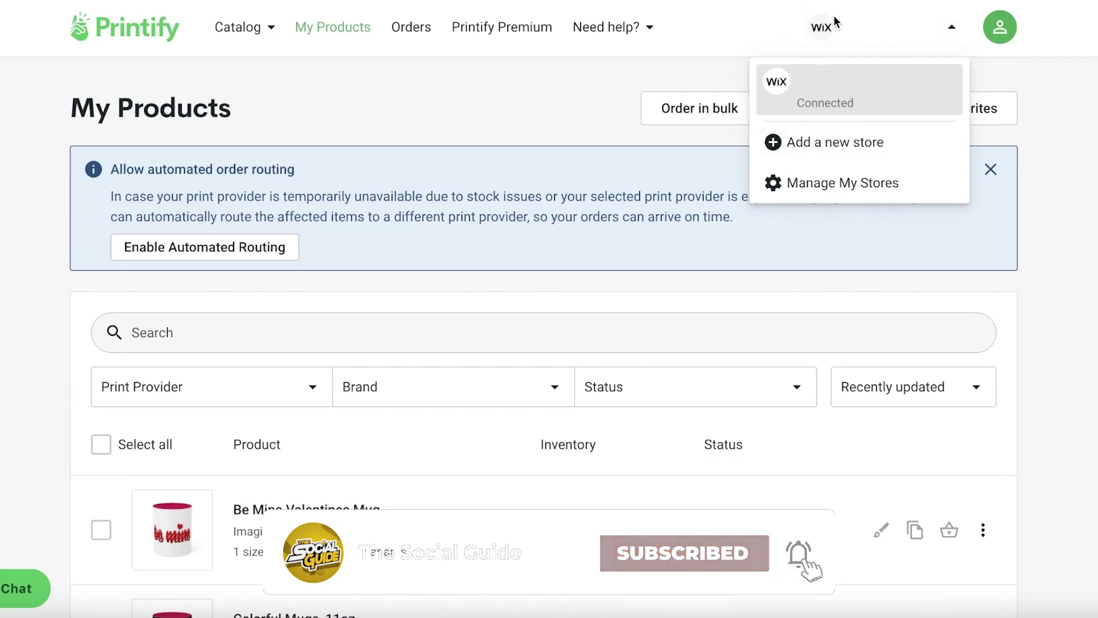
pyautogui.click(818, 144)
pyautogui.scroll(-2, 817, 148)
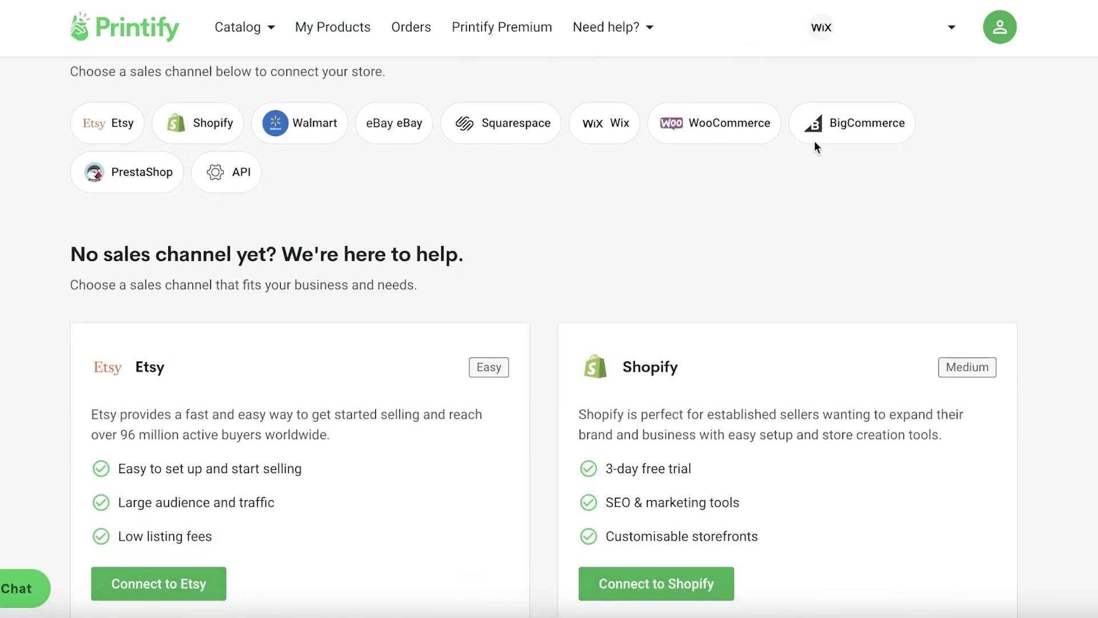
pyautogui.scroll(-3, 902, 224)
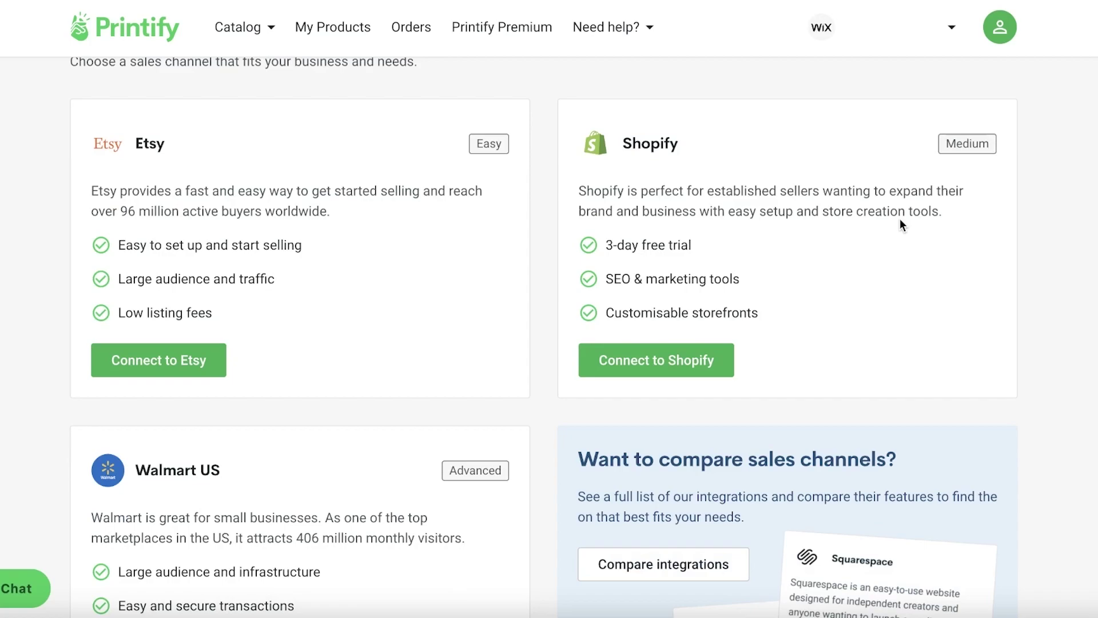
pyautogui.scroll(-1, 898, 228)
pyautogui.scroll(3, 754, 260)
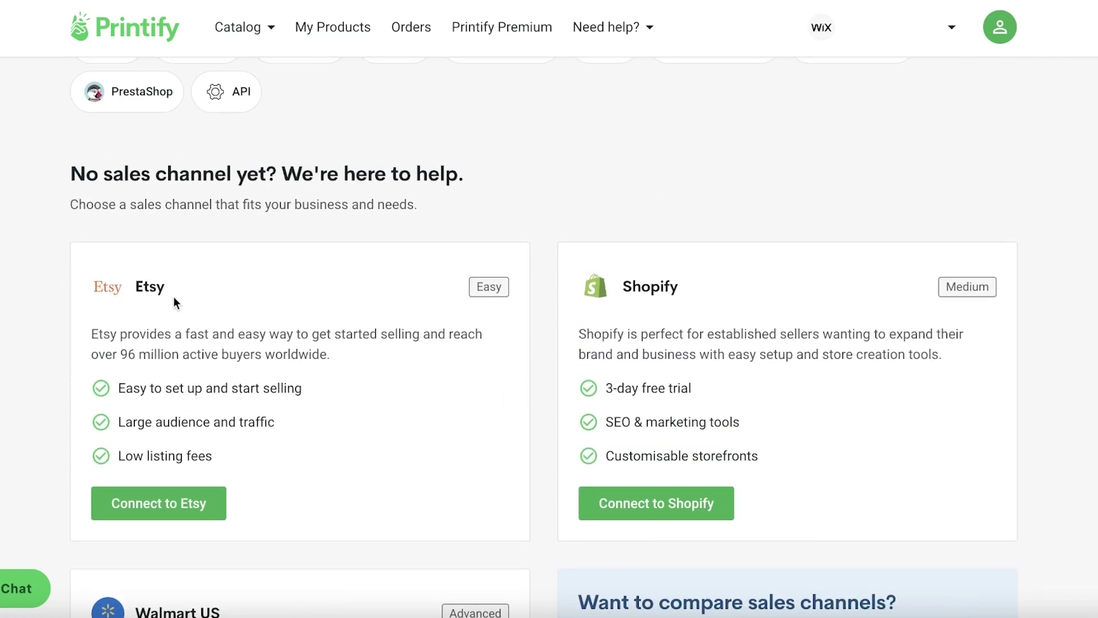
pyautogui.scroll(-2, 176, 303)
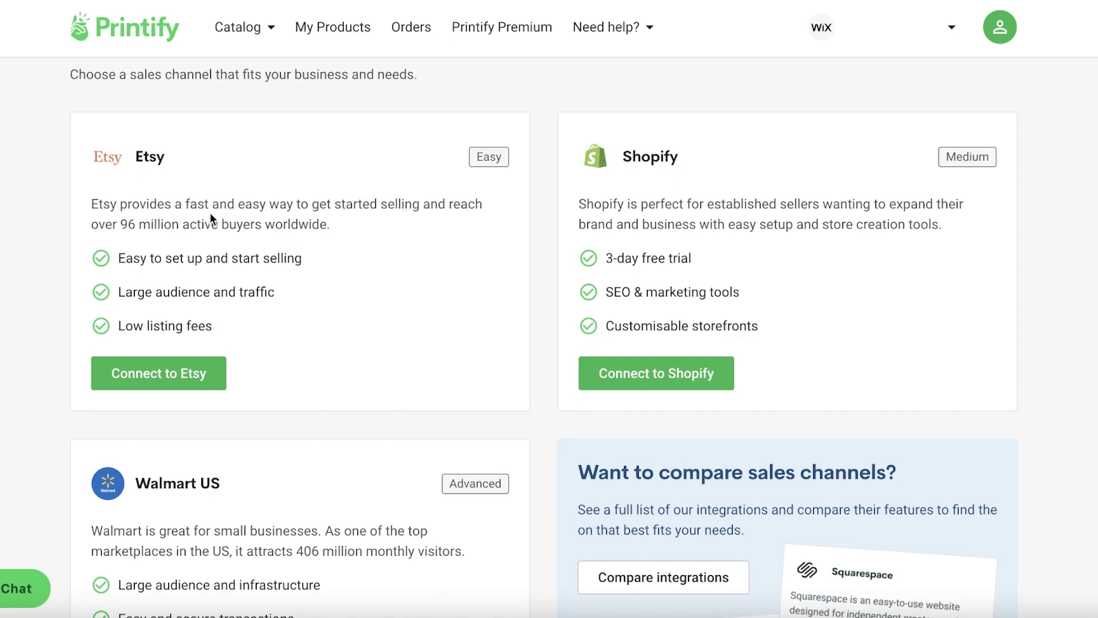
# Start connecting Etsy and review Printify's authorization request on the Etsy page.
pyautogui.click(184, 366)
pyautogui.scroll(-5, 267, 287)
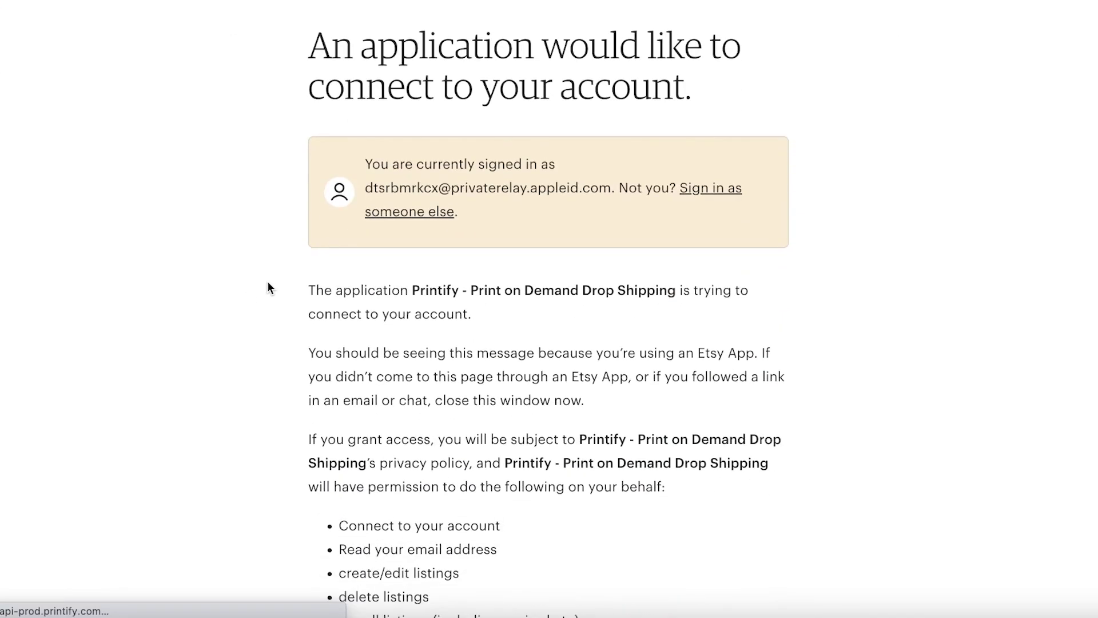
pyautogui.scroll(1, 398, 241)
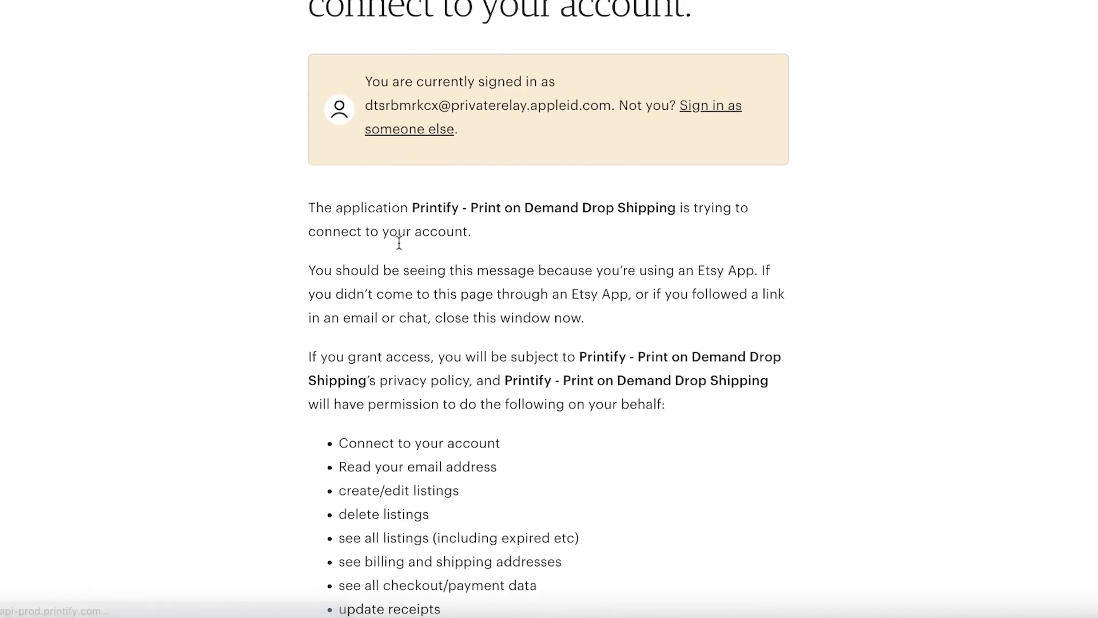
pyautogui.scroll(-4, 603, 213)
pyautogui.scroll(-5, 497, 228)
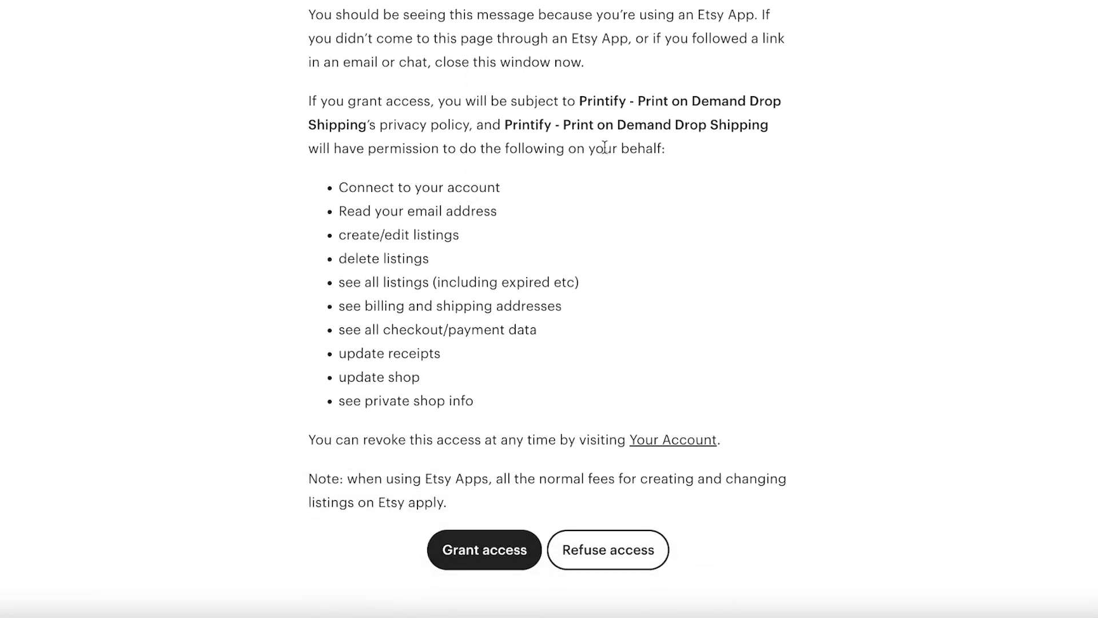
pyautogui.scroll(11, 498, 264)
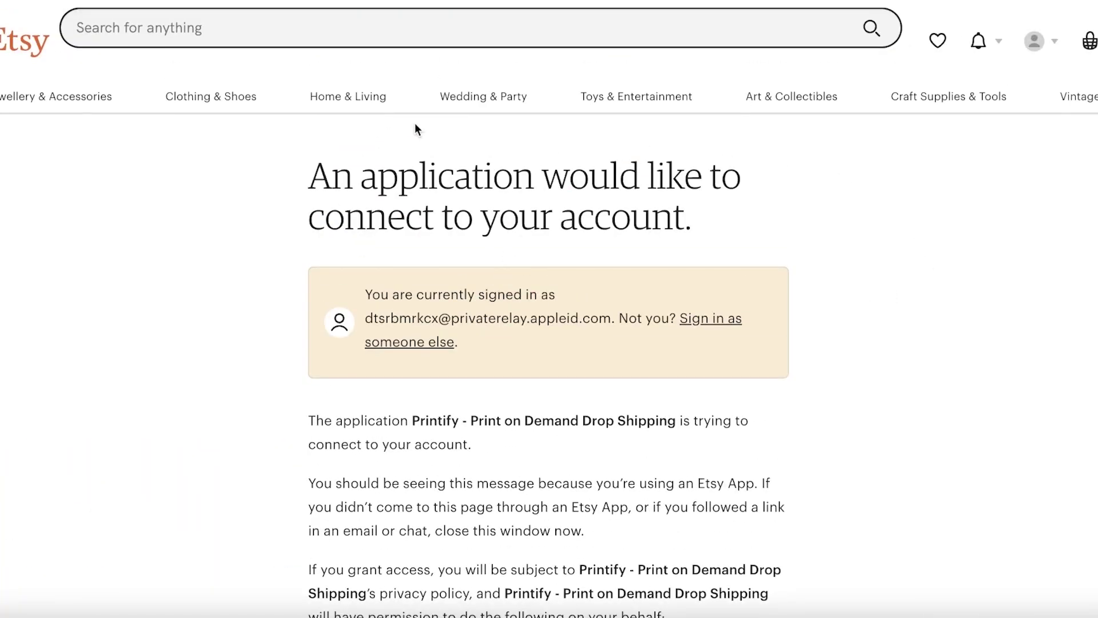
pyautogui.scroll(-15, 417, 127)
pyautogui.scroll(5, 489, 166)
pyautogui.scroll(2, 489, 166)
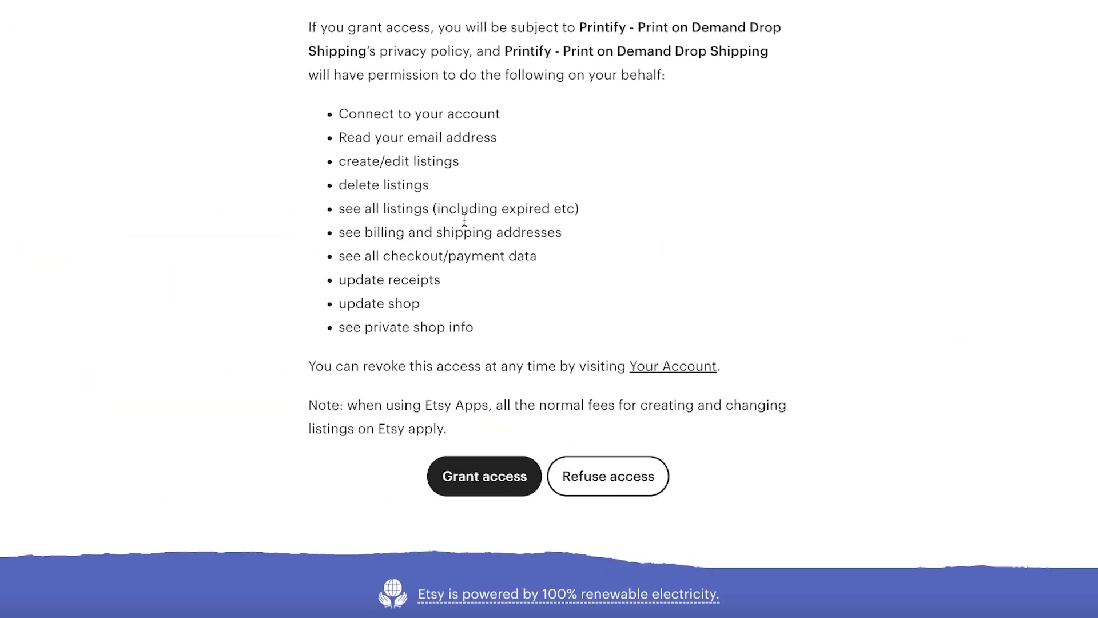
pyautogui.scroll(9, 583, 169)
pyautogui.scroll(-10, 448, 390)
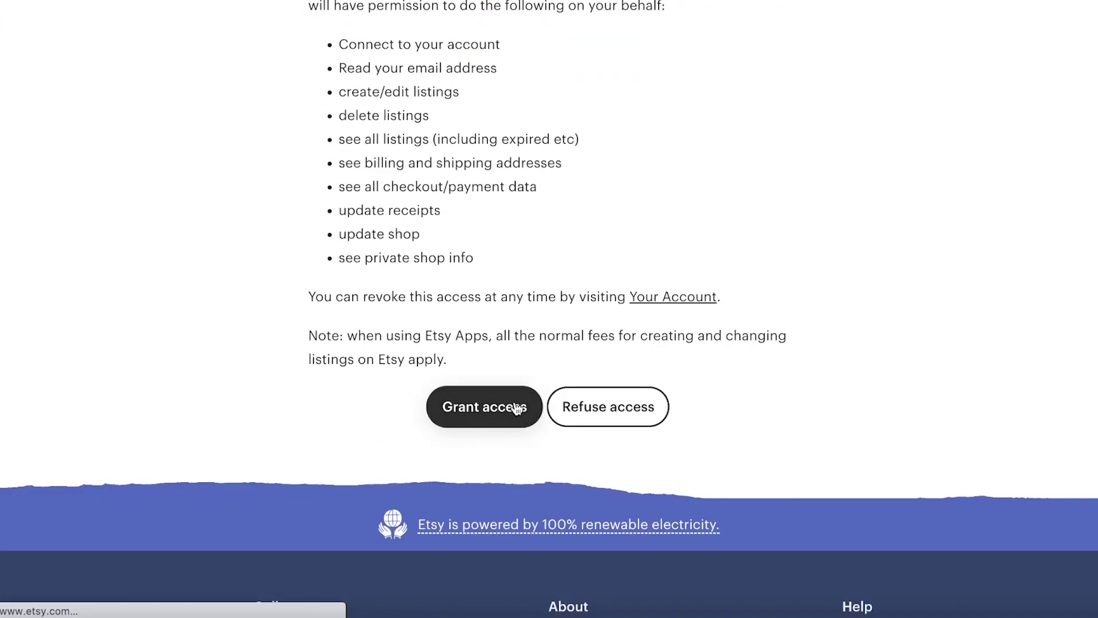
# Grant Printify access on Etsy and close the incomplete store setup warning.
pyautogui.click(511, 399)
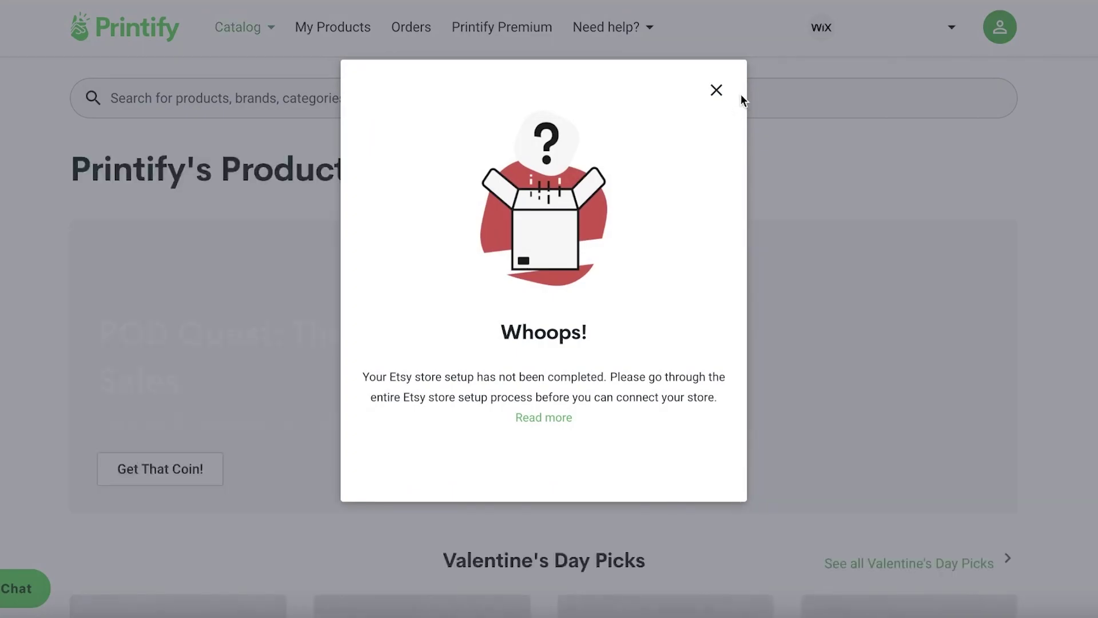
pyautogui.click(717, 89)
pyautogui.scroll(-3, 497, 207)
pyautogui.scroll(5, 611, 182)
pyautogui.click(887, 25)
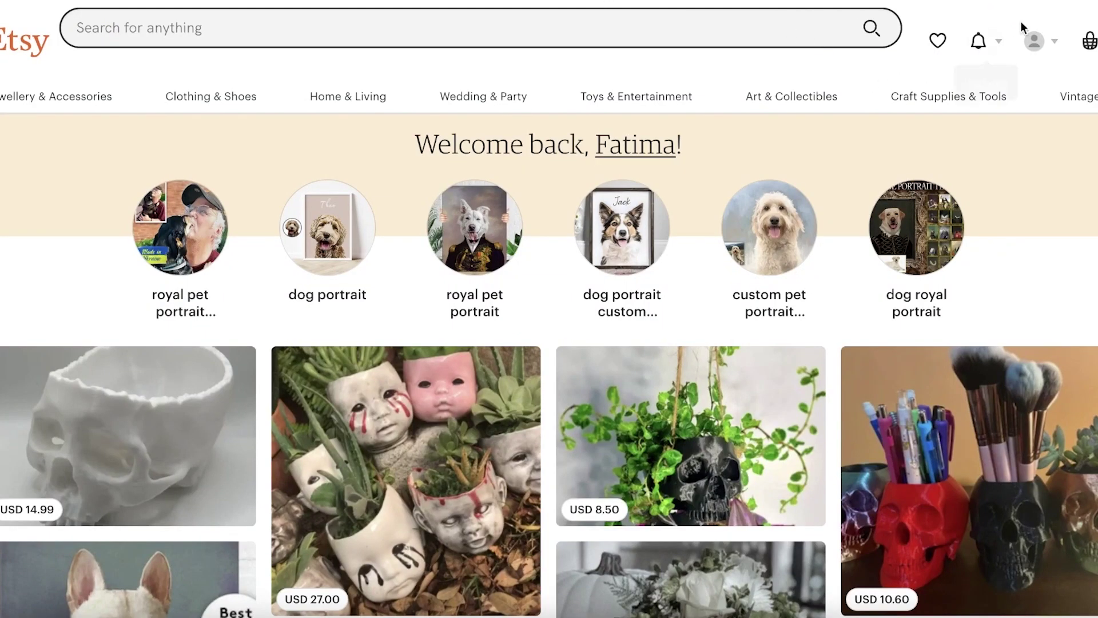
# Go back to Etsy and start setting up an Etsy shop with Get started.
pyautogui.click(1034, 41)
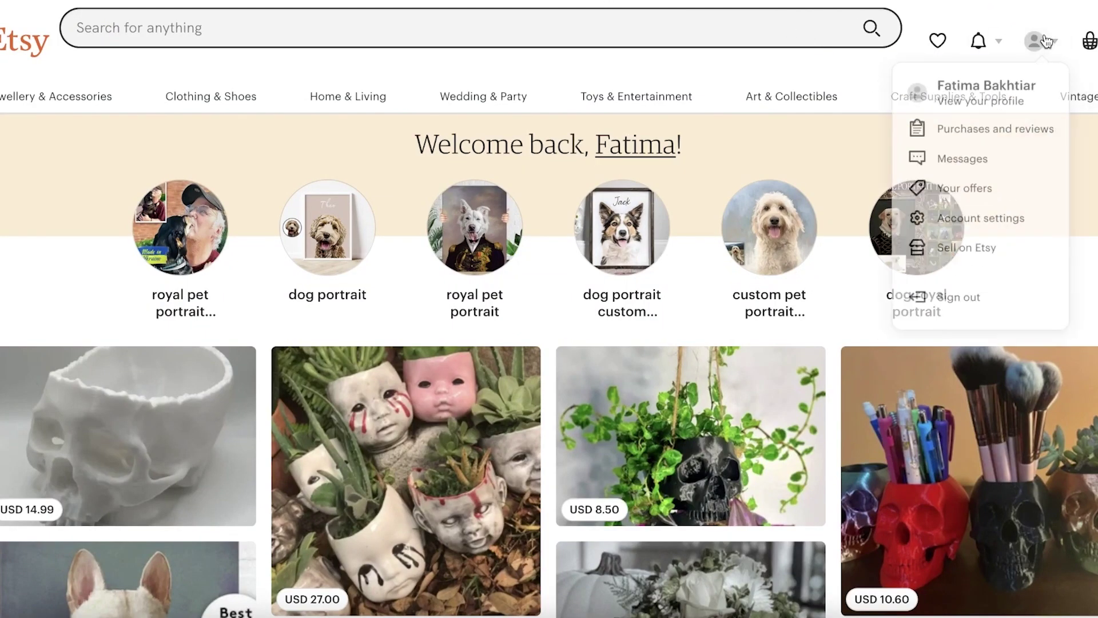
pyautogui.click(916, 255)
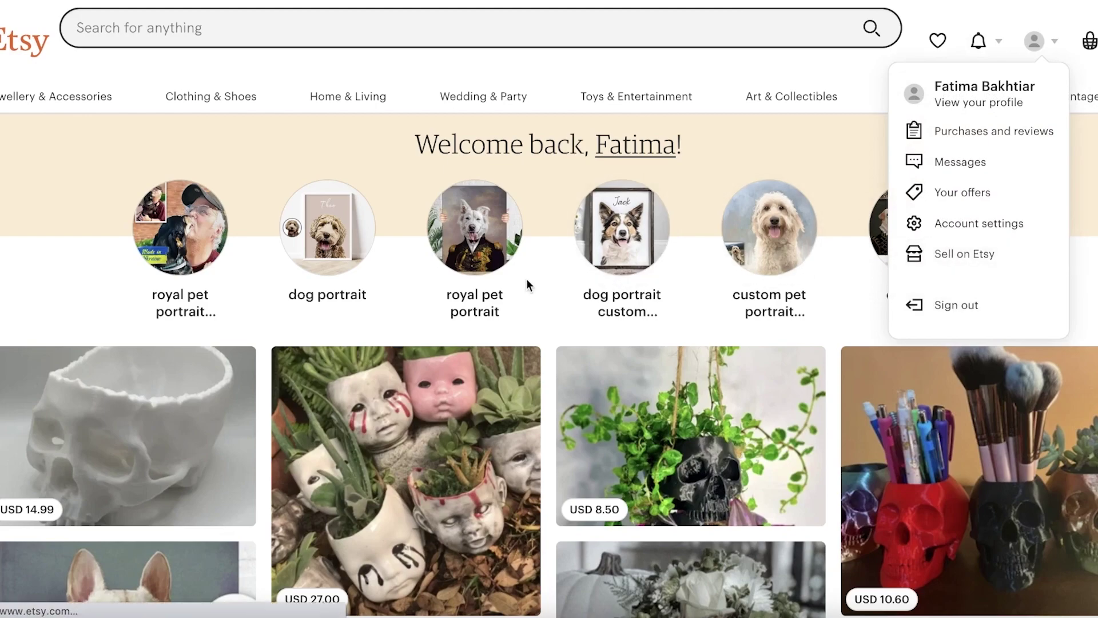
pyautogui.scroll(-1, 475, 274)
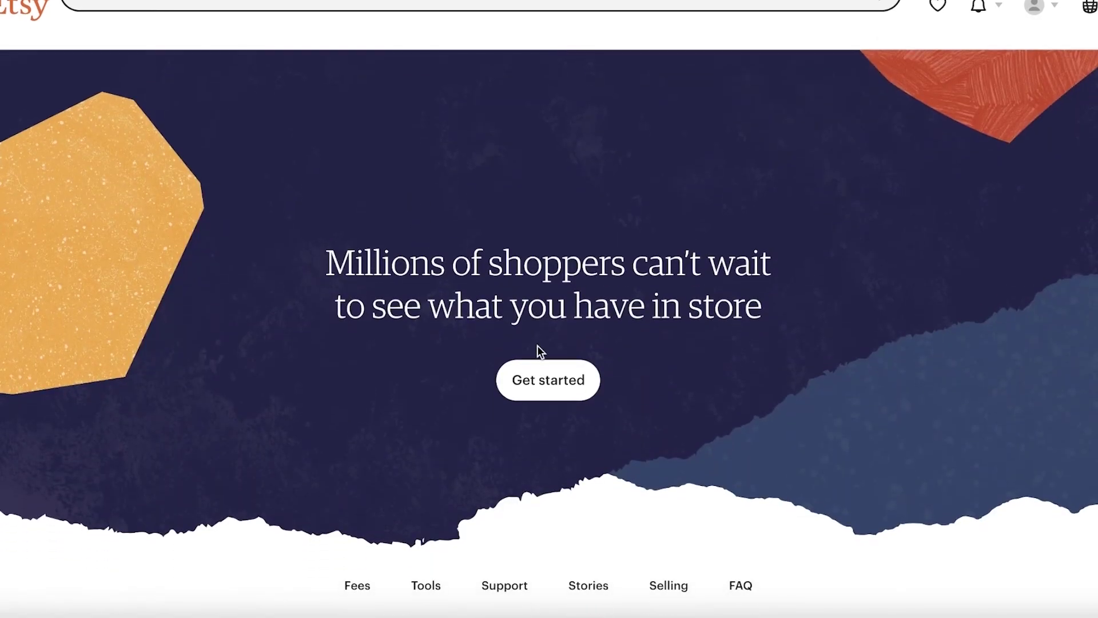
pyautogui.click(554, 381)
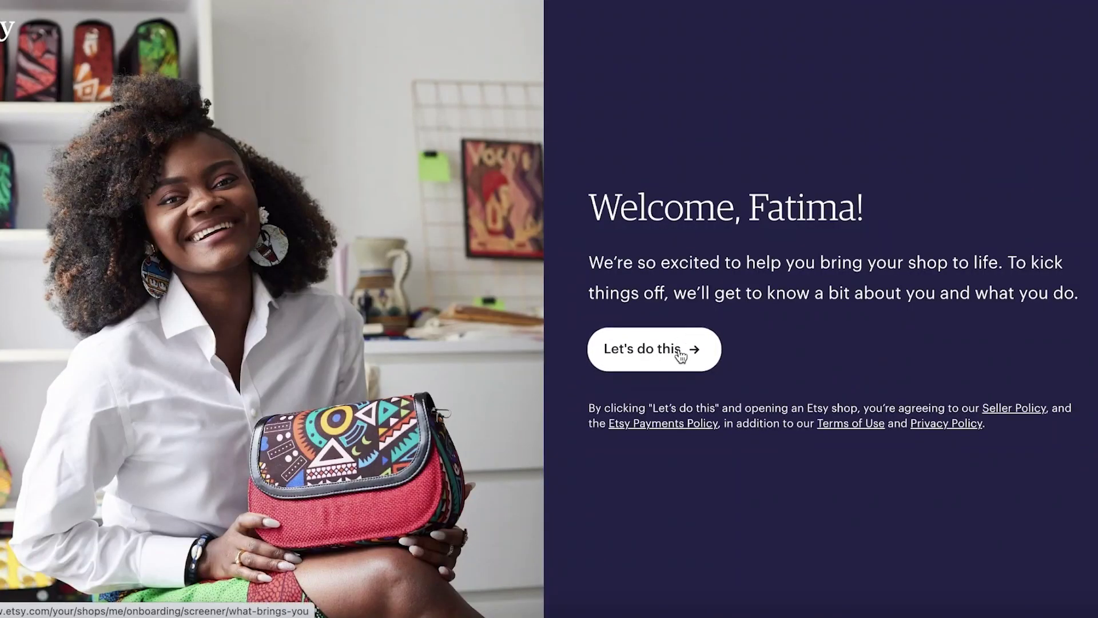
# Answer first-time seller, skip the next question, and reach the shop name field.
pyautogui.click(681, 356)
pyautogui.click(670, 266)
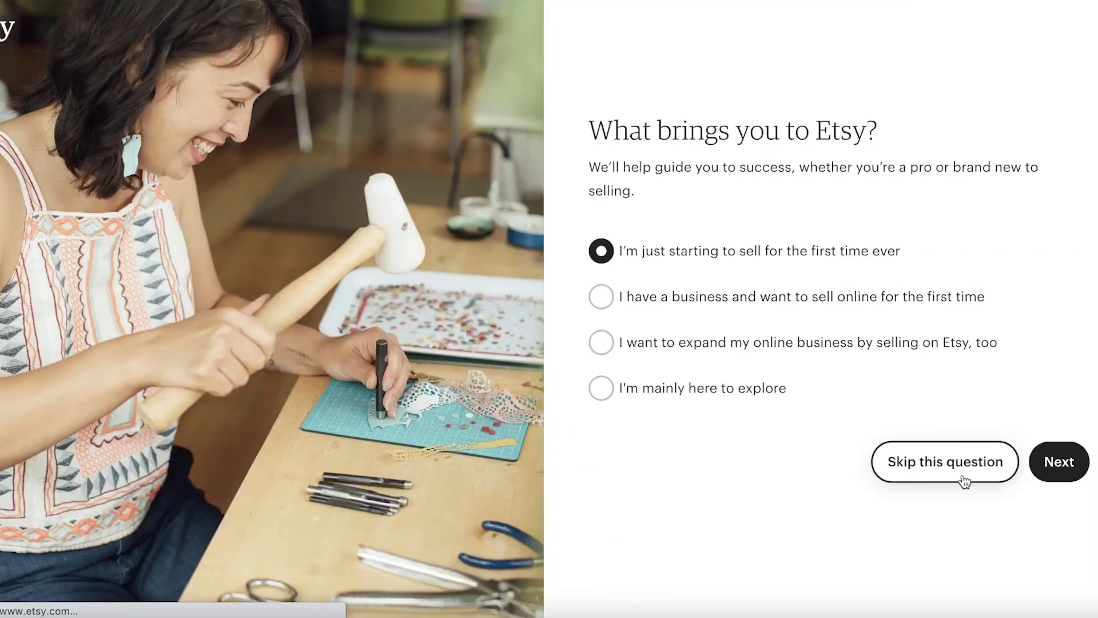
pyautogui.click(964, 479)
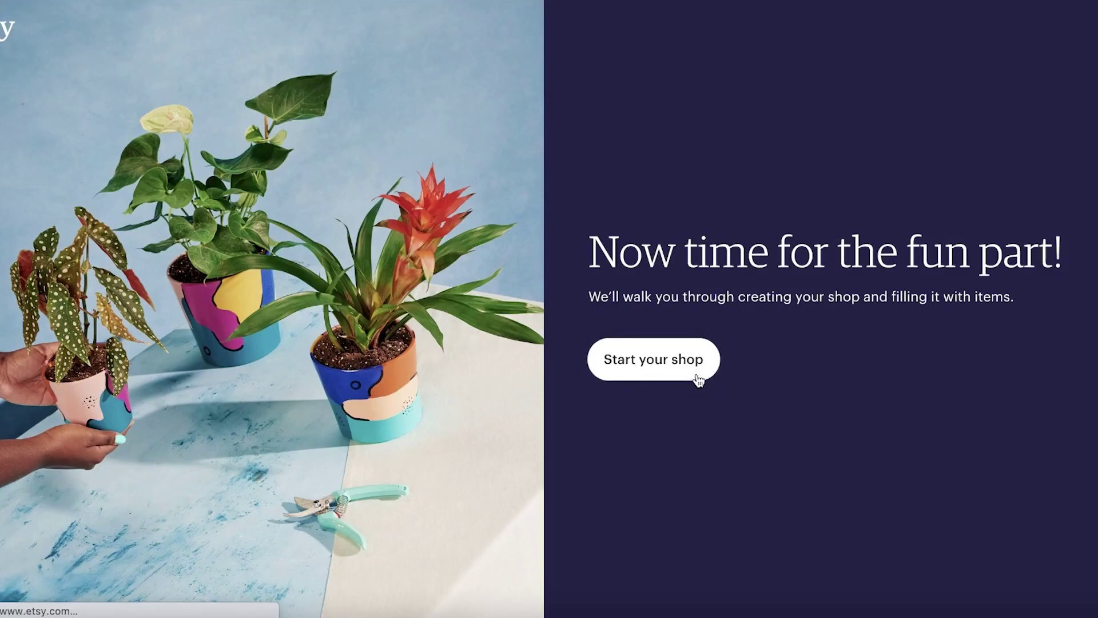
pyautogui.click(699, 378)
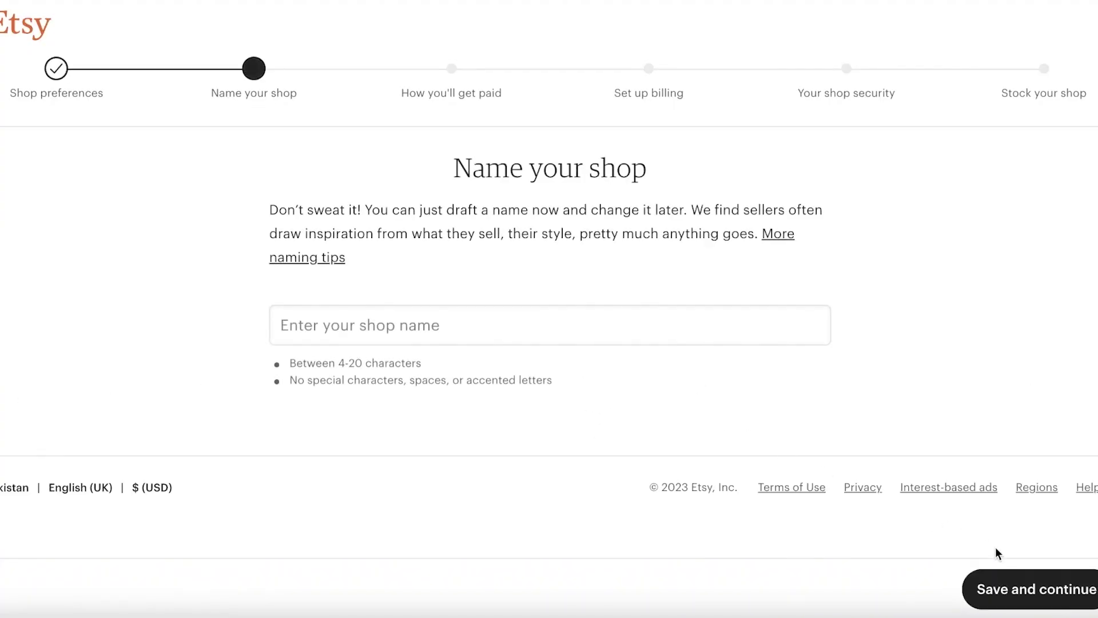
pyautogui.click(510, 311)
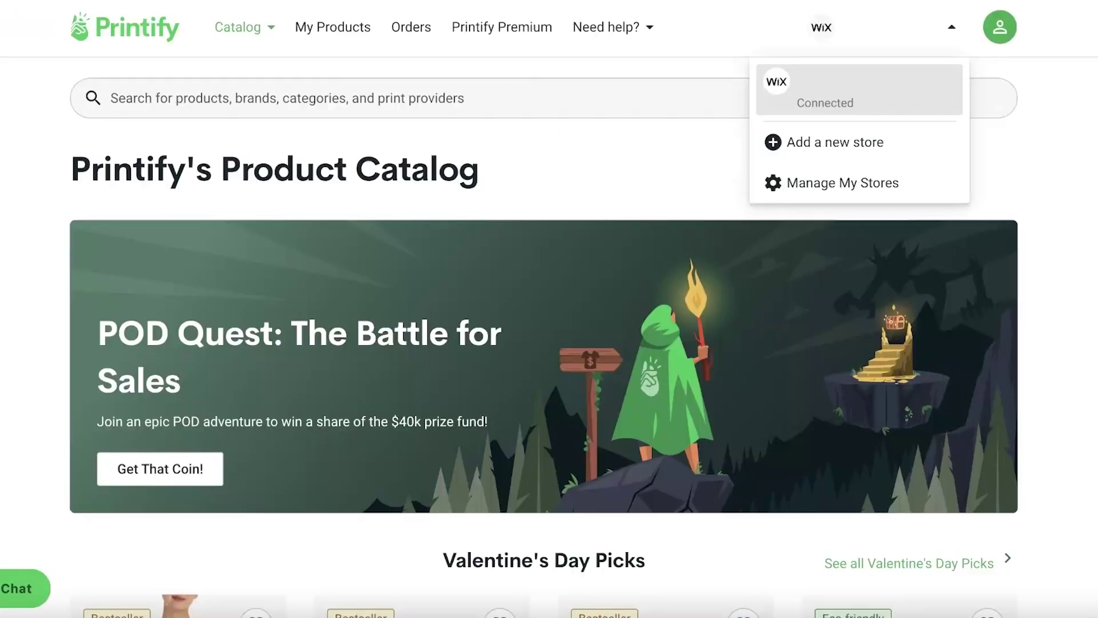
# Visit the new-store page, the Printify start page, and the connected stores management page.
pyautogui.click(816, 160)
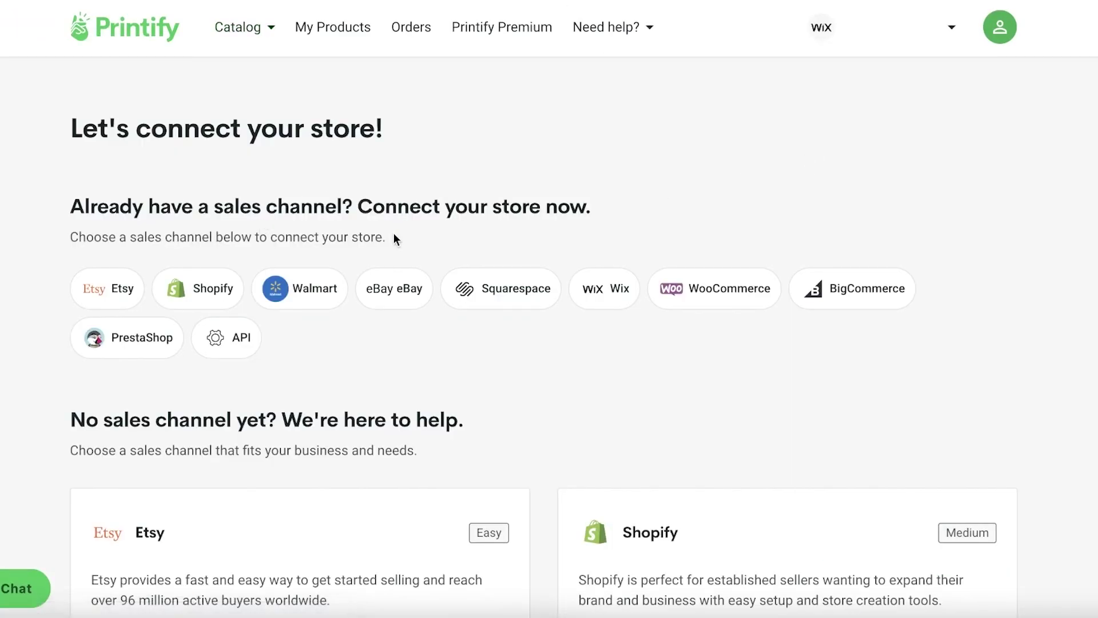
pyautogui.scroll(-7, 395, 238)
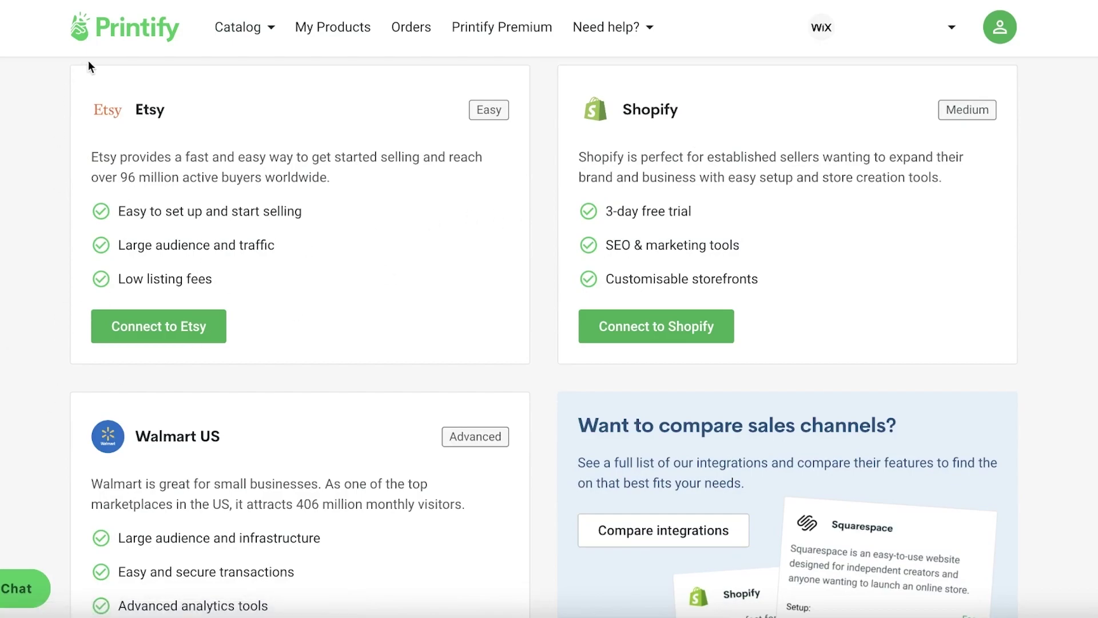
pyautogui.click(130, 31)
pyautogui.scroll(-4, 378, 137)
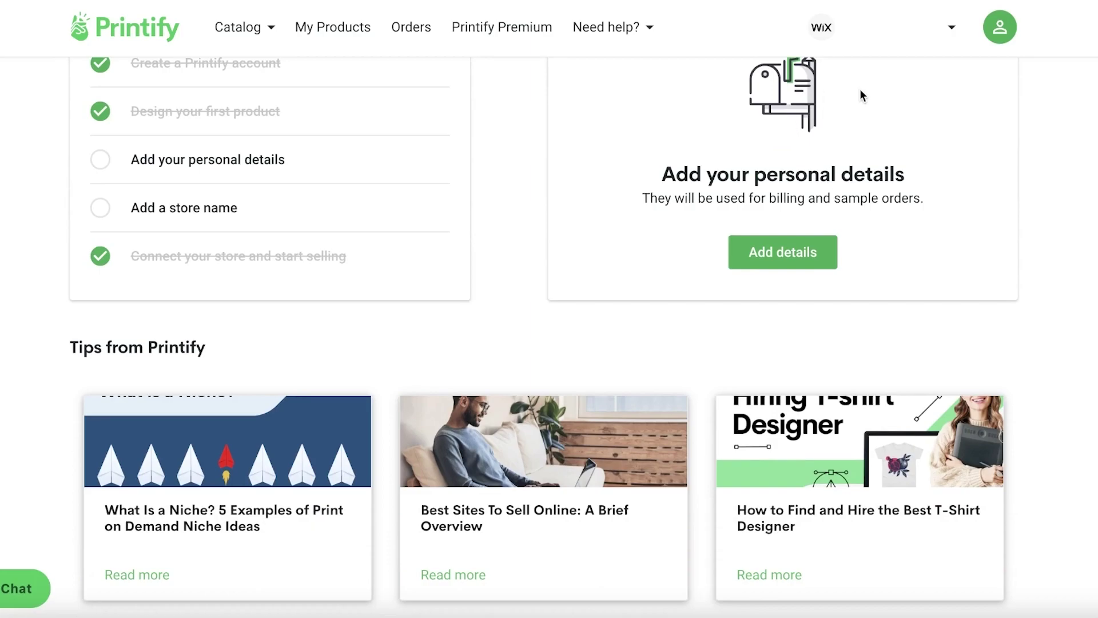
pyautogui.scroll(4, 859, 95)
pyautogui.click(862, 35)
pyautogui.click(862, 182)
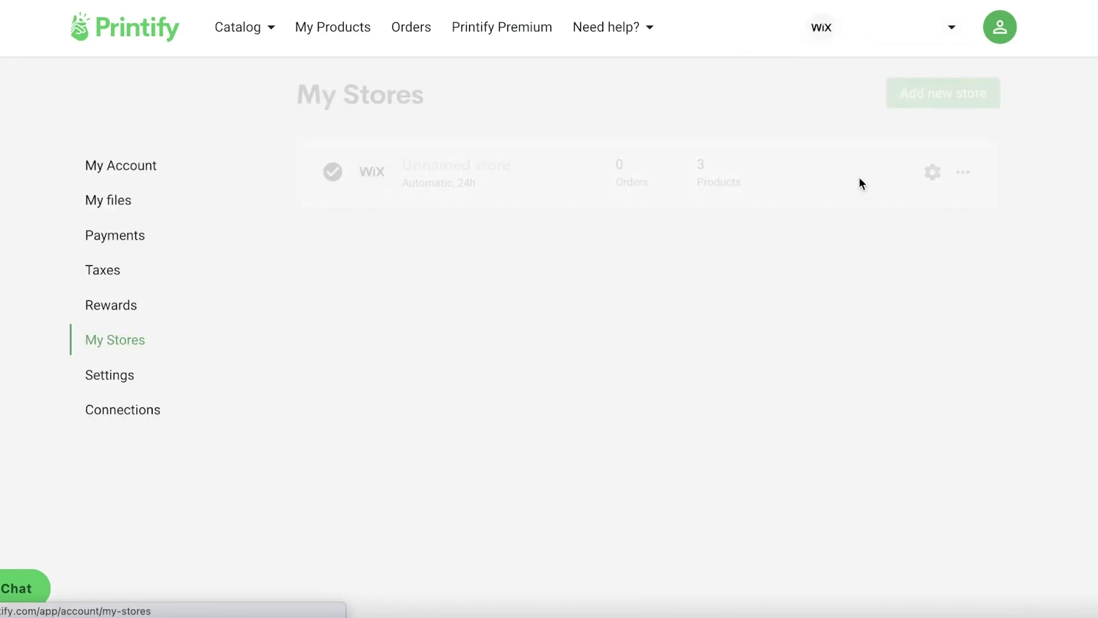
# Reopen Let's connect your store! and review the Etsy, Shopify, Walmart, Wix and WooCommerce cards.
pyautogui.click(842, 34)
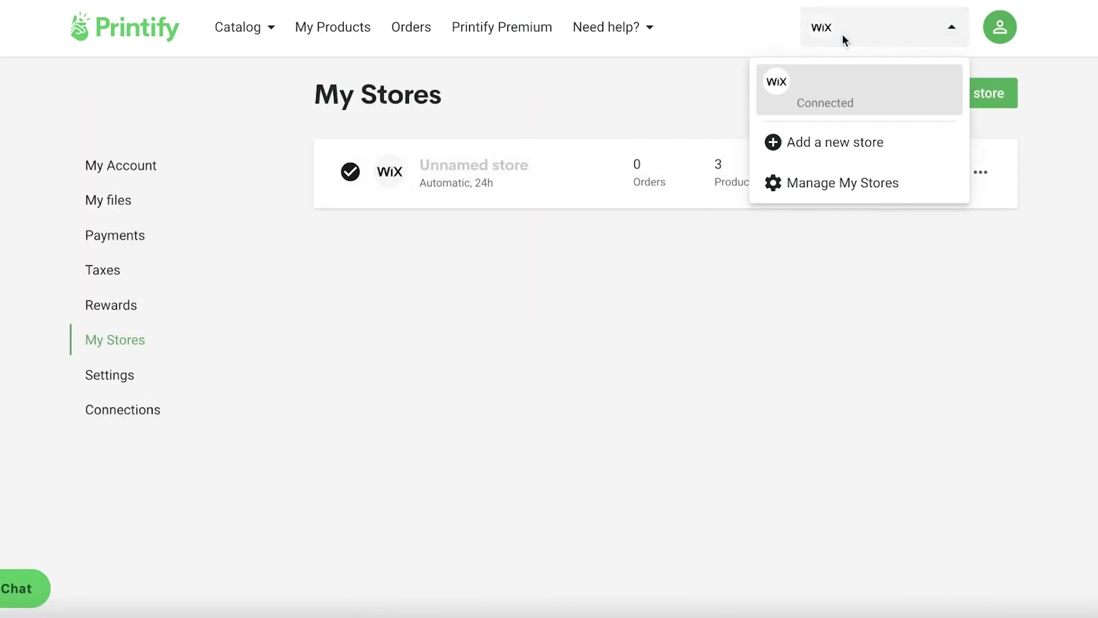
pyautogui.click(834, 143)
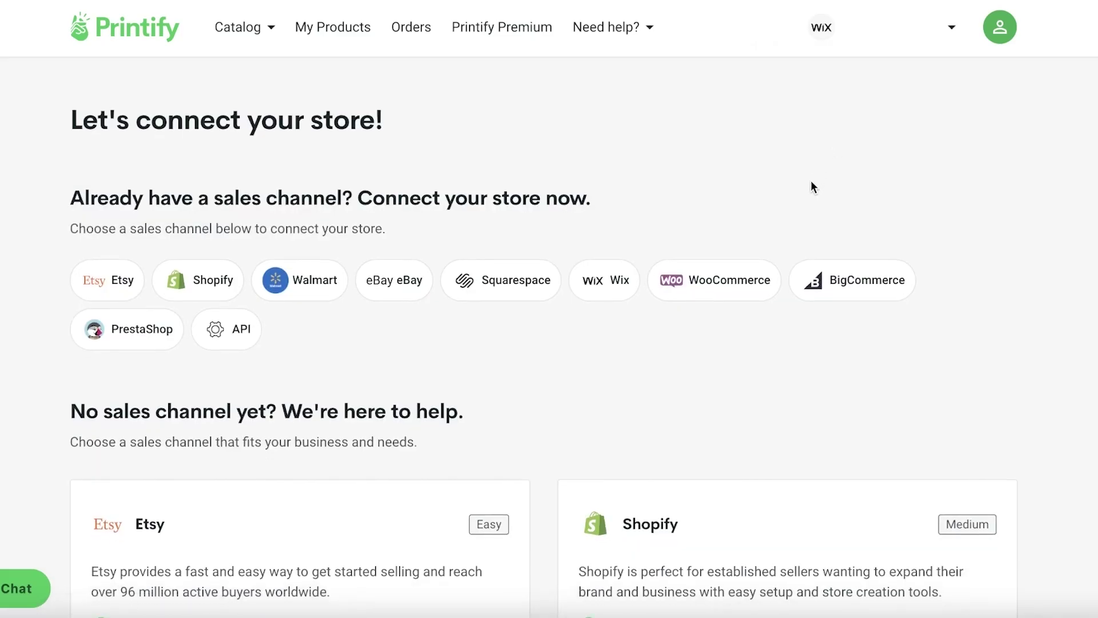
pyautogui.scroll(-5, 811, 183)
pyautogui.scroll(-5, 811, 186)
pyautogui.scroll(6, 32, 371)
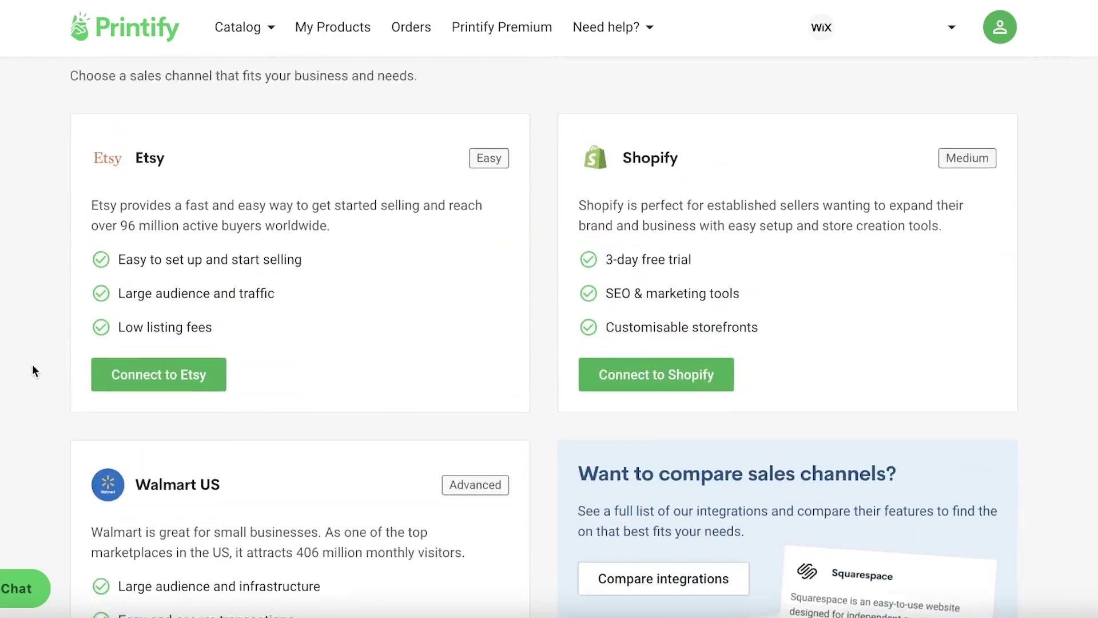
pyautogui.scroll(-18, 33, 359)
pyautogui.scroll(12, 33, 359)
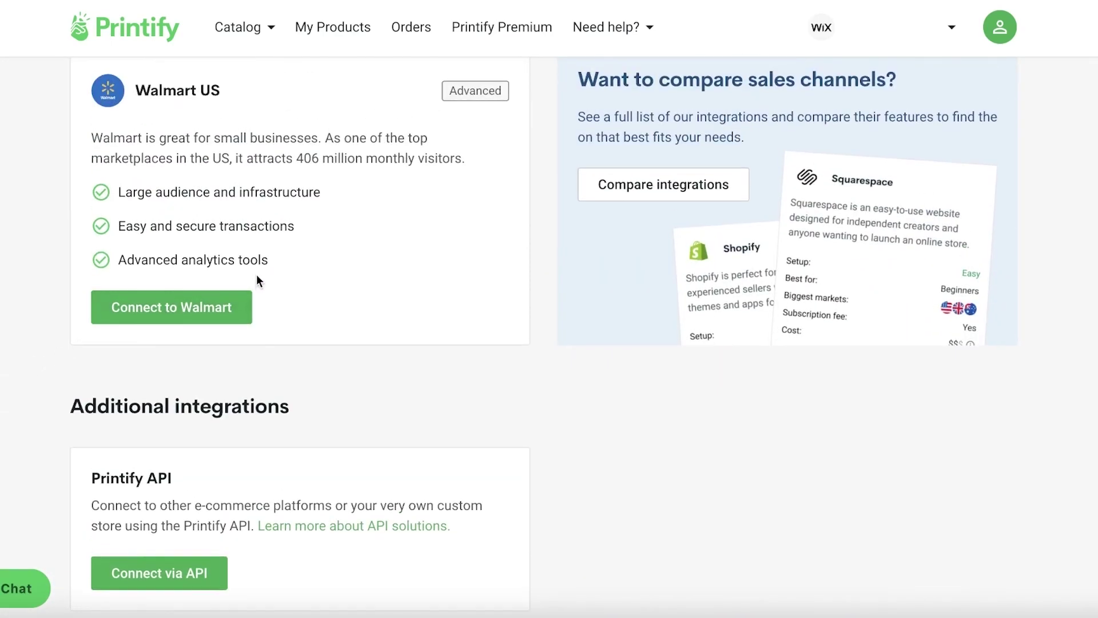
pyautogui.scroll(5, 256, 274)
pyautogui.scroll(-3, 256, 276)
pyautogui.scroll(5, 254, 282)
pyautogui.scroll(-20, 254, 284)
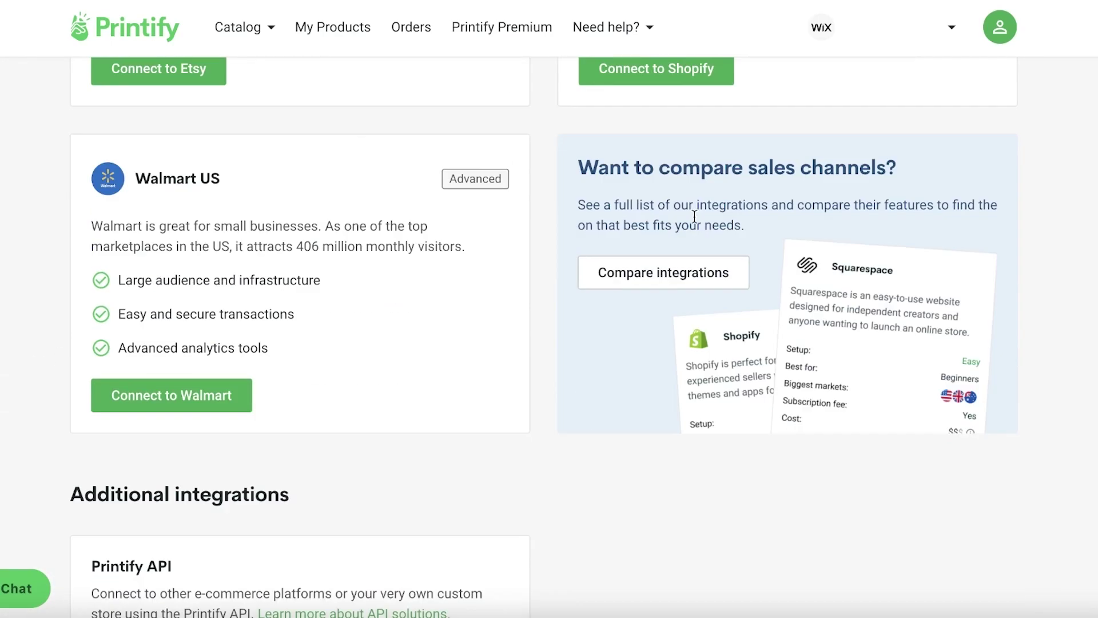
pyautogui.scroll(20, 179, 294)
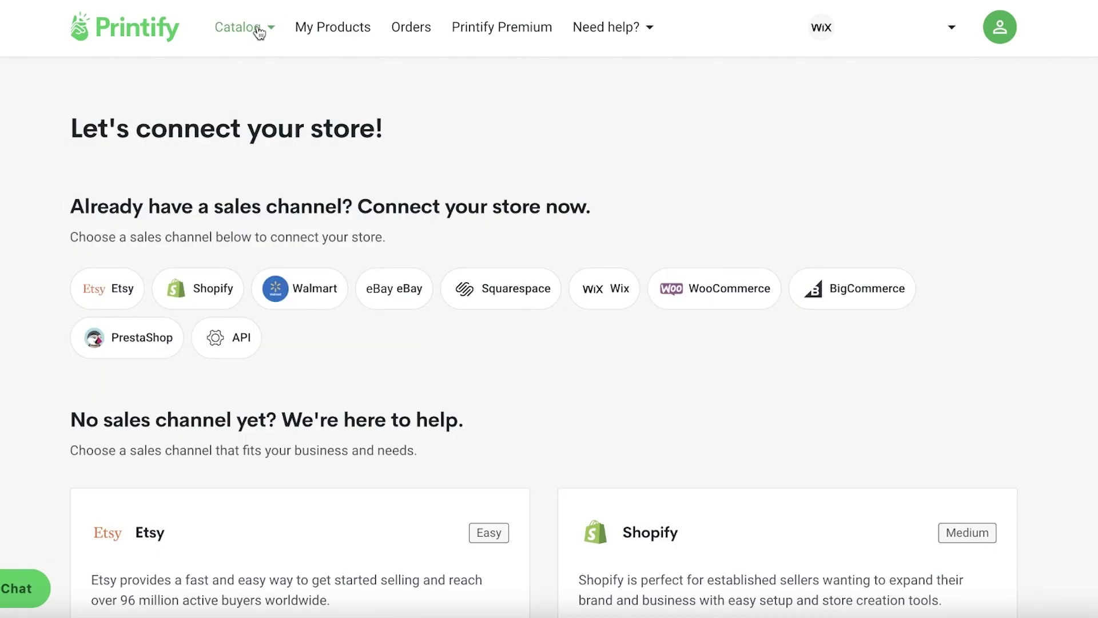
pyautogui.moveTo(266, 31)
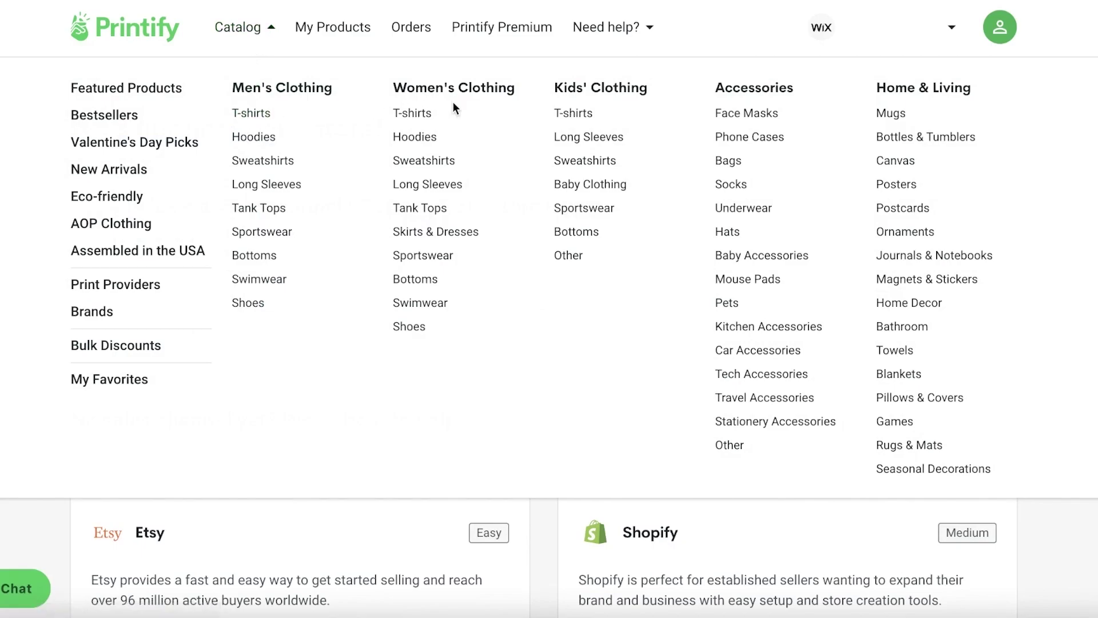
# Open the Unisex Jersey Short Sleeve Tee under Women's T-shirts and begin designing with JAMS Designs.
pyautogui.click(422, 122)
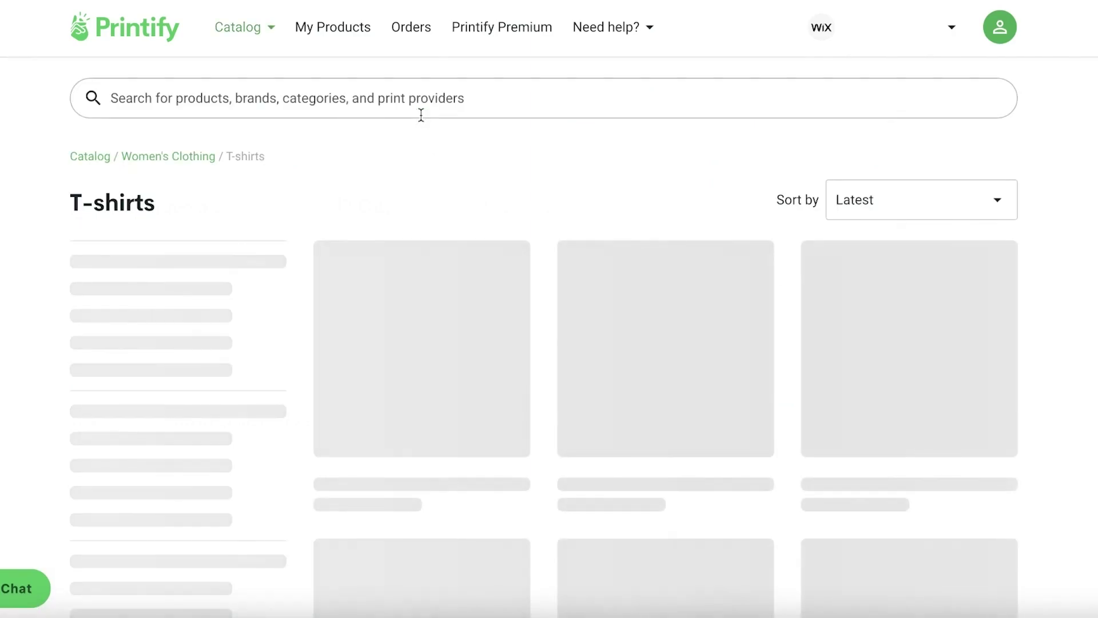
pyautogui.scroll(-3, 426, 149)
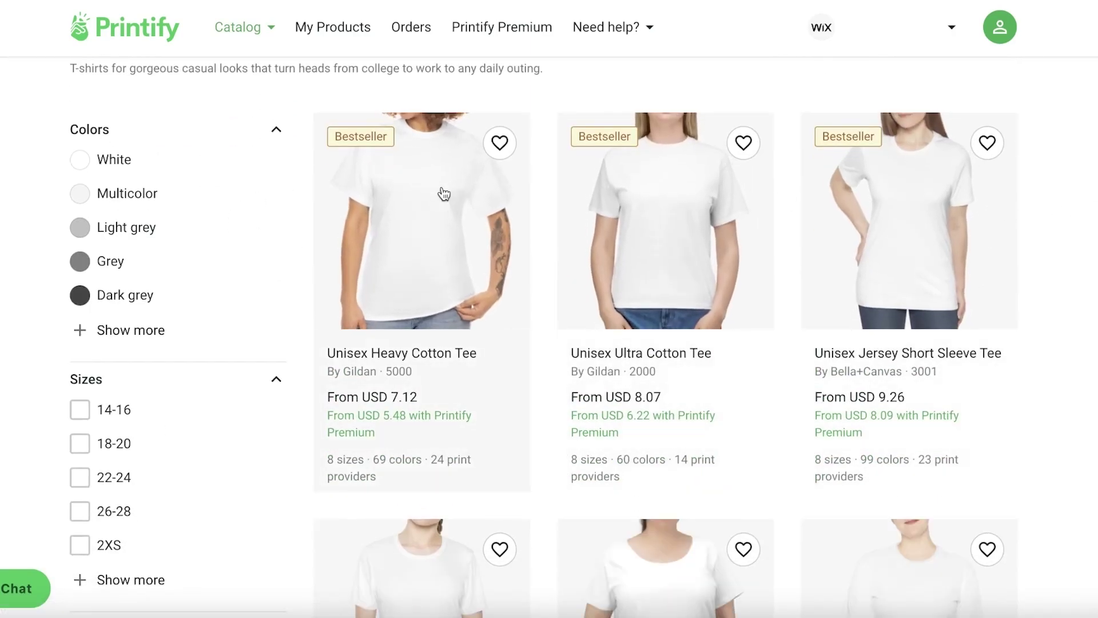
pyautogui.click(938, 207)
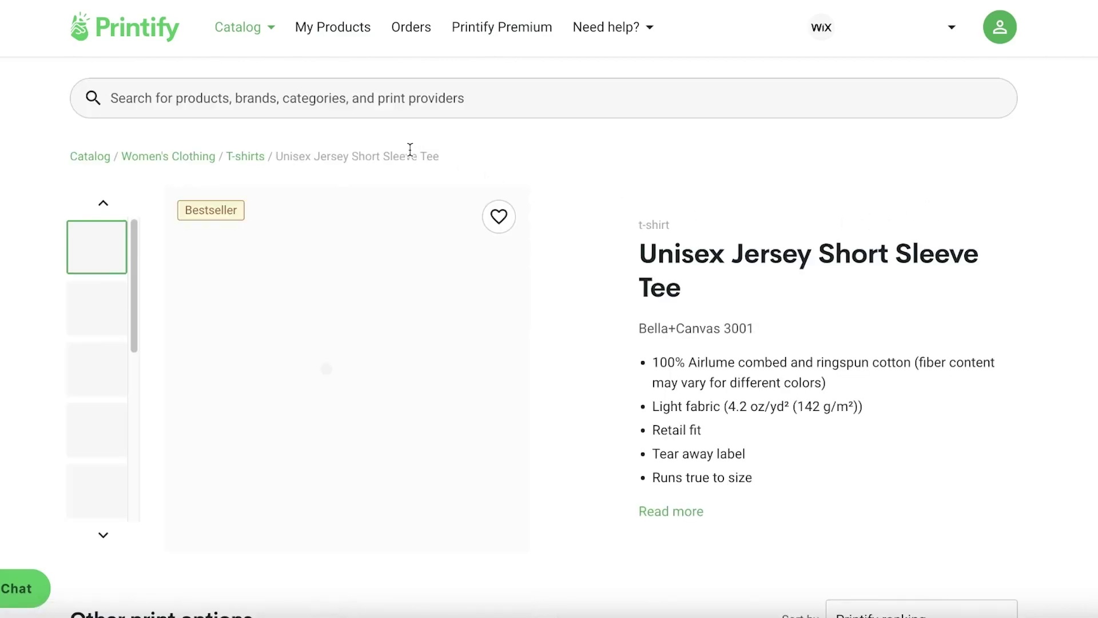
pyautogui.scroll(-2, 801, 292)
pyautogui.scroll(-3, 800, 292)
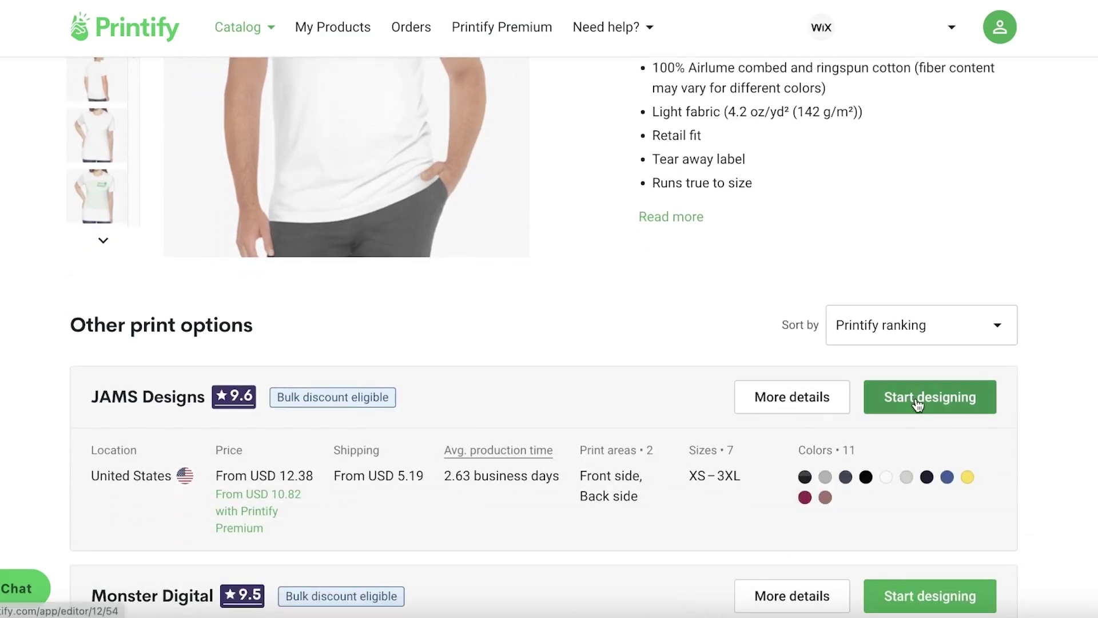
pyautogui.click(942, 400)
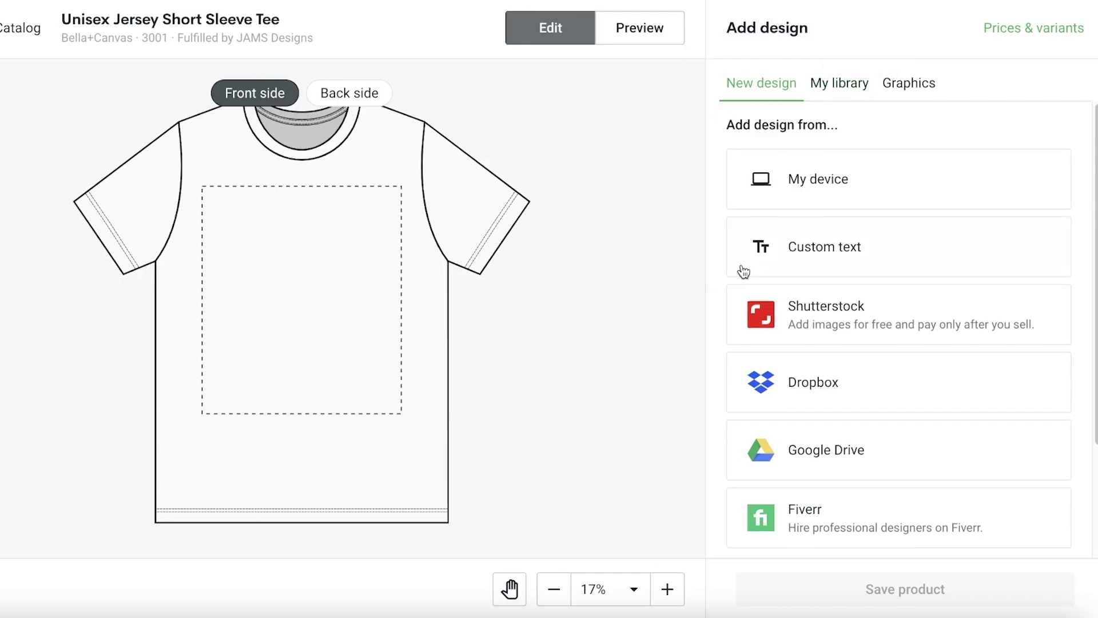
# Place the be mine library design on the shirt front, about 4.5 inches wide.
pyautogui.click(824, 94)
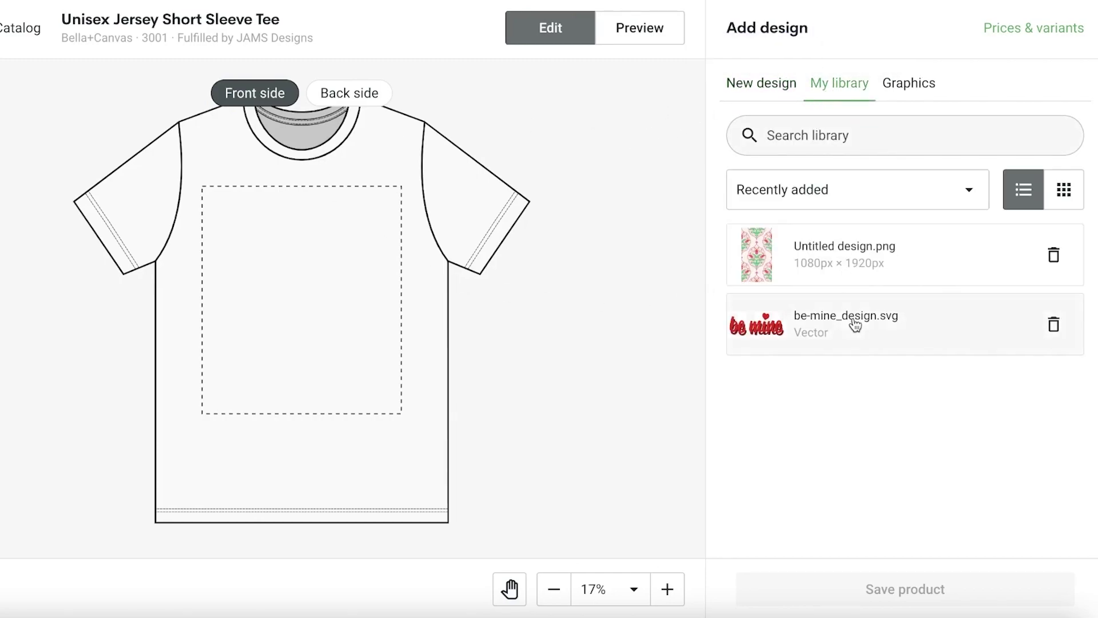
pyautogui.moveTo(854, 322); pyautogui.dragTo(309, 299)
pyautogui.click(764, 320)
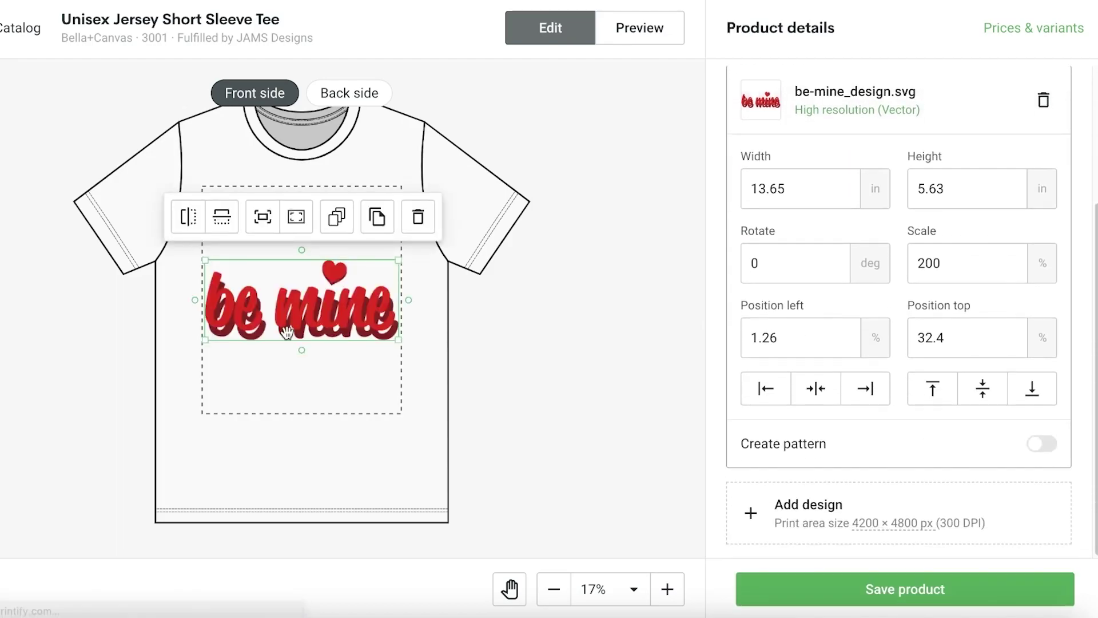
pyautogui.moveTo(401, 342); pyautogui.dragTo(378, 198)
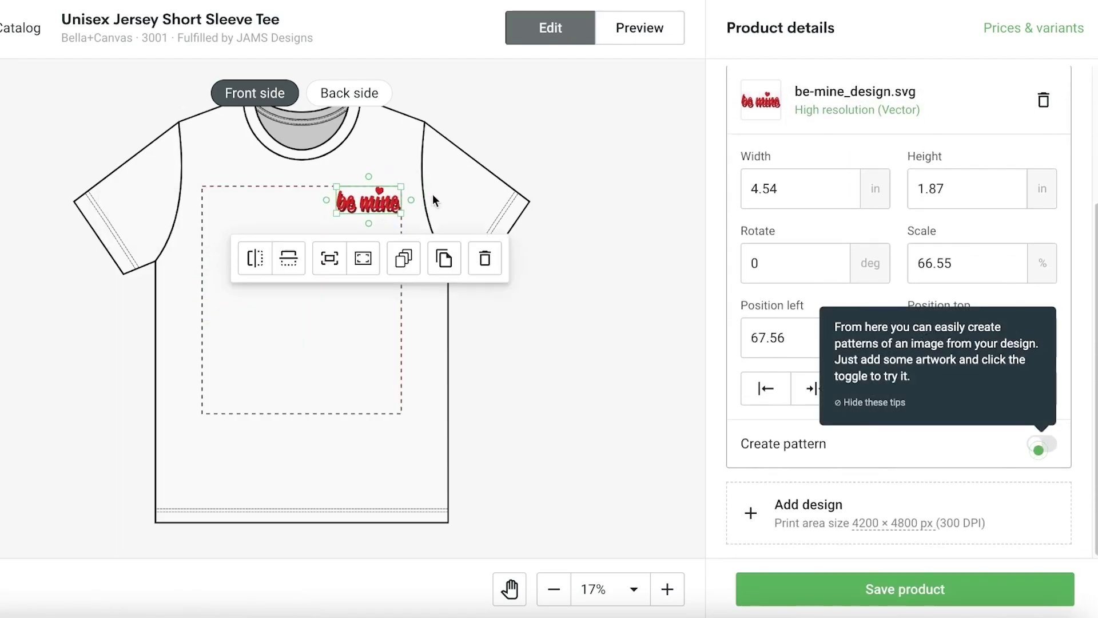
pyautogui.click(461, 188)
# Add be-mine_design.svg from the library to the shirt back at about 139% scale.
pyautogui.click(327, 93)
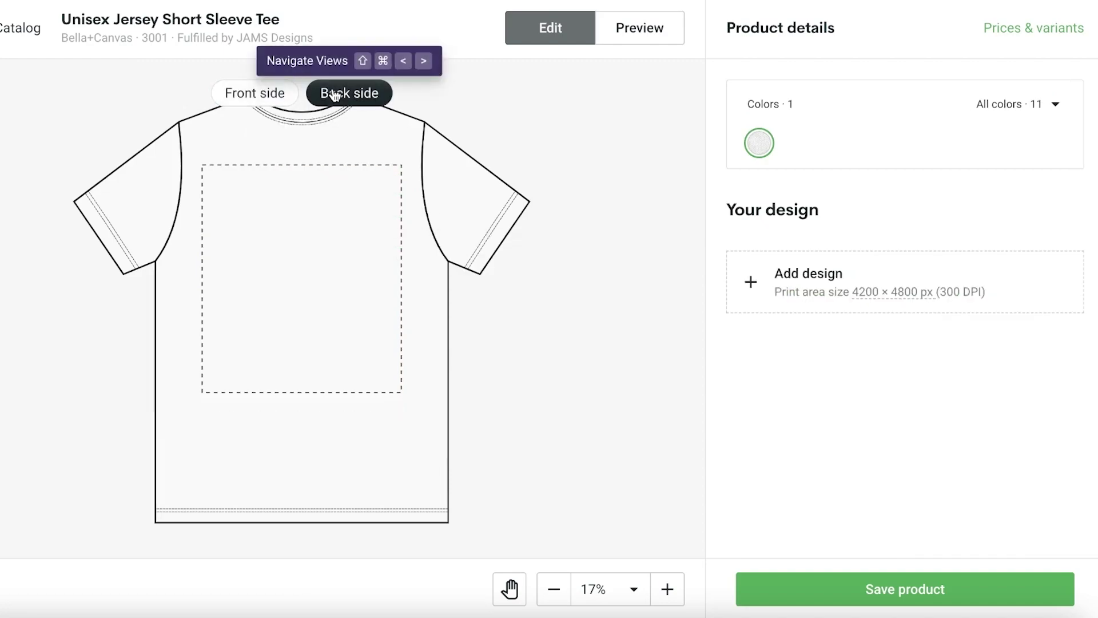
pyautogui.click(817, 294)
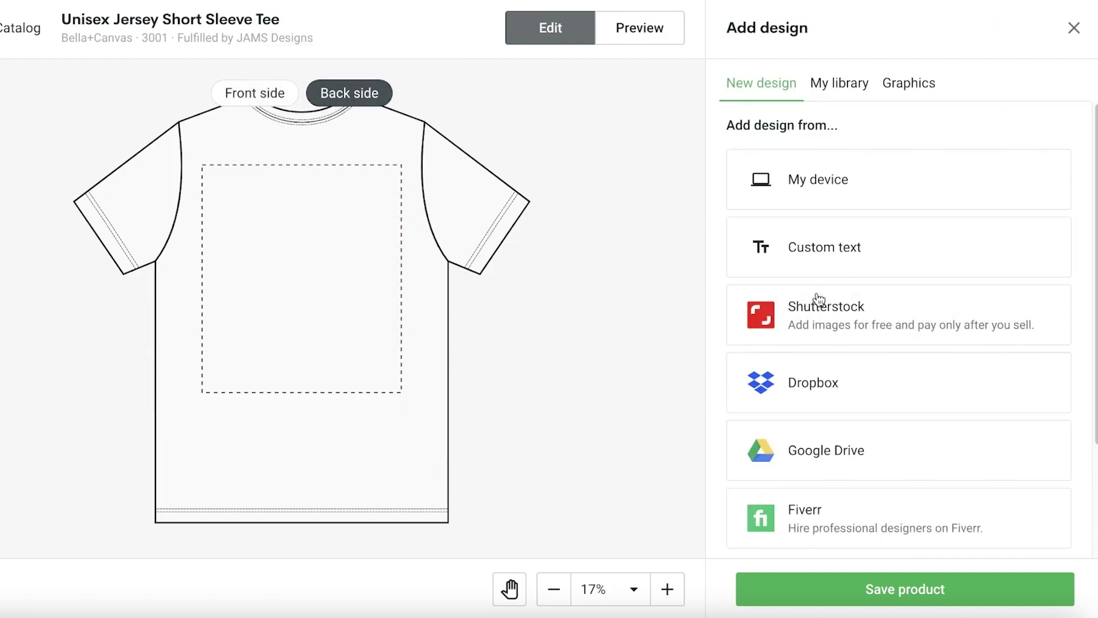
pyautogui.click(831, 188)
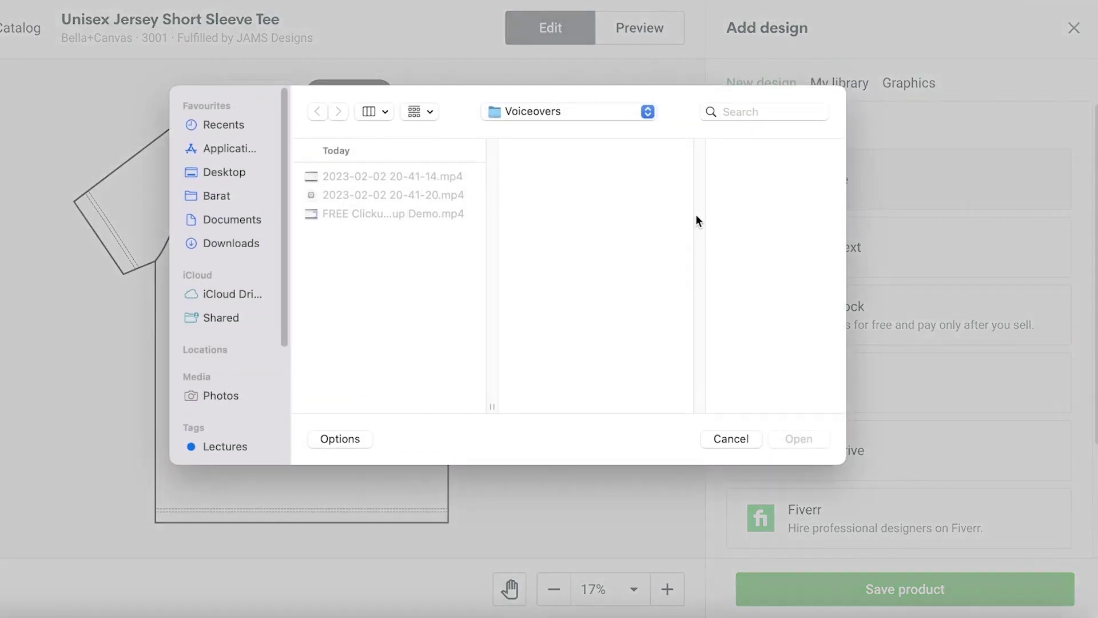
pyautogui.click(730, 441)
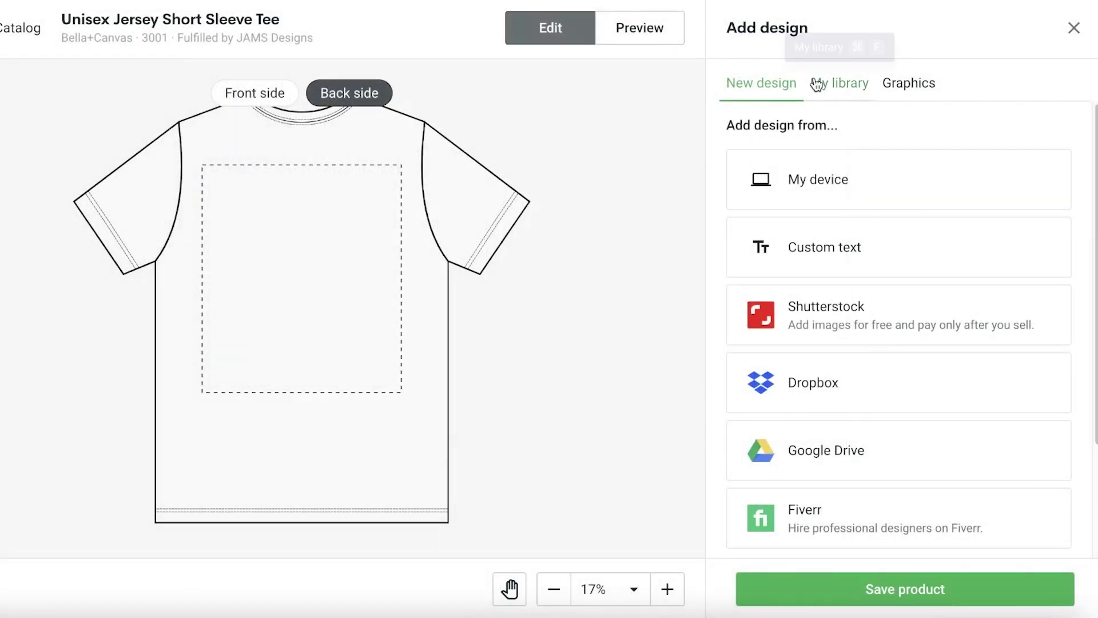
pyautogui.click(844, 83)
pyautogui.click(822, 315)
pyautogui.moveTo(397, 319); pyautogui.dragTo(319, 274)
# Select Heather Mauve, Black, Silver and Athletic Heather as tee colours.
pyautogui.click(1030, 105)
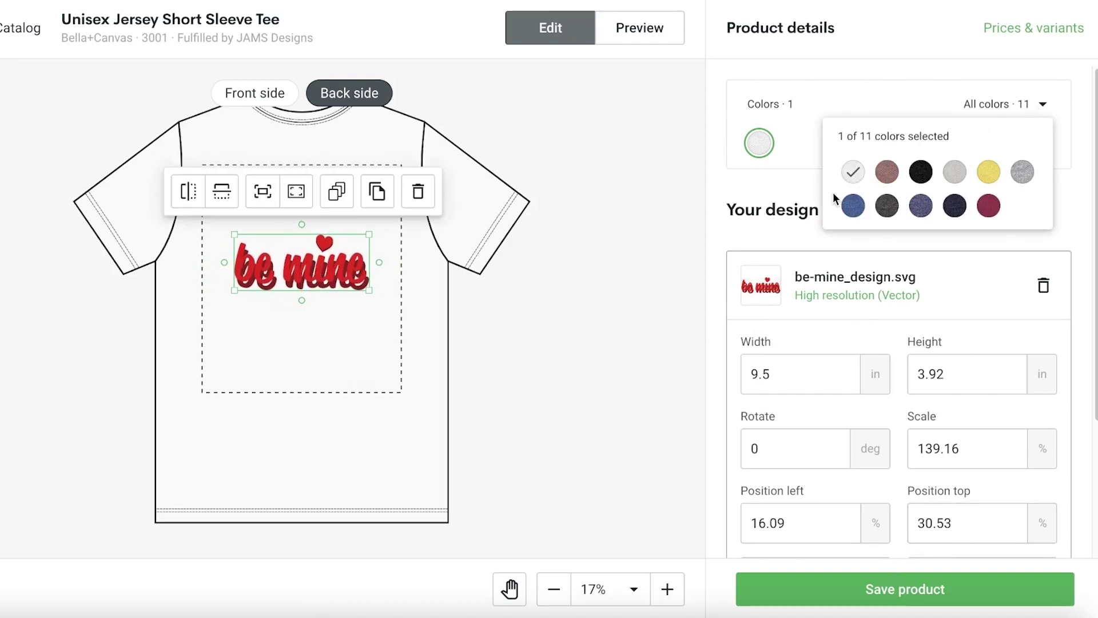
pyautogui.click(887, 174)
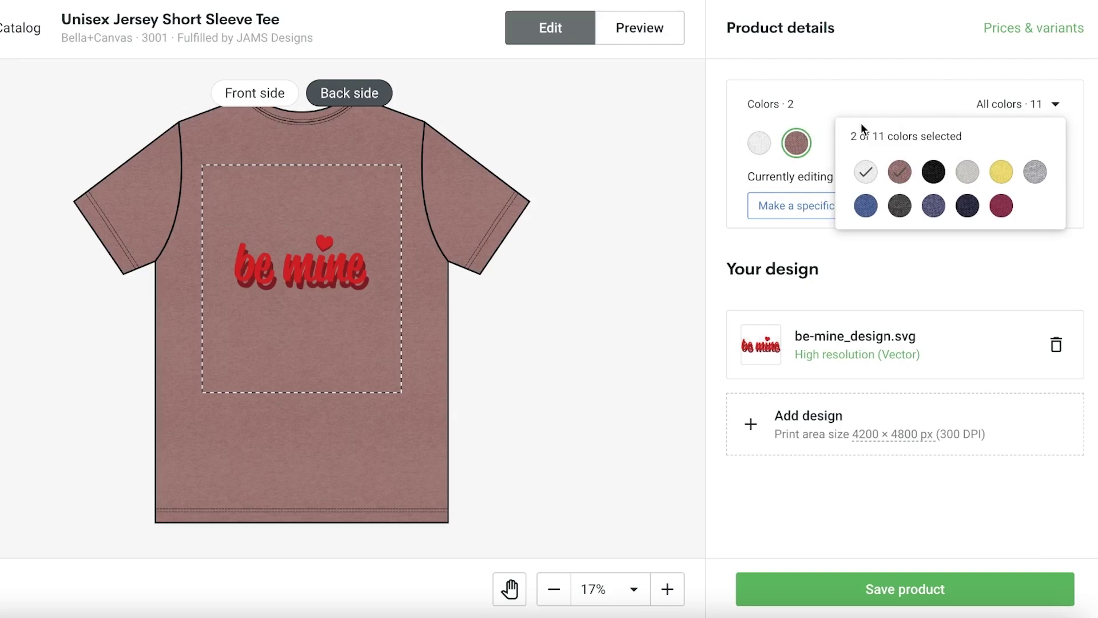
pyautogui.click(930, 175)
pyautogui.click(967, 173)
pyautogui.click(1002, 173)
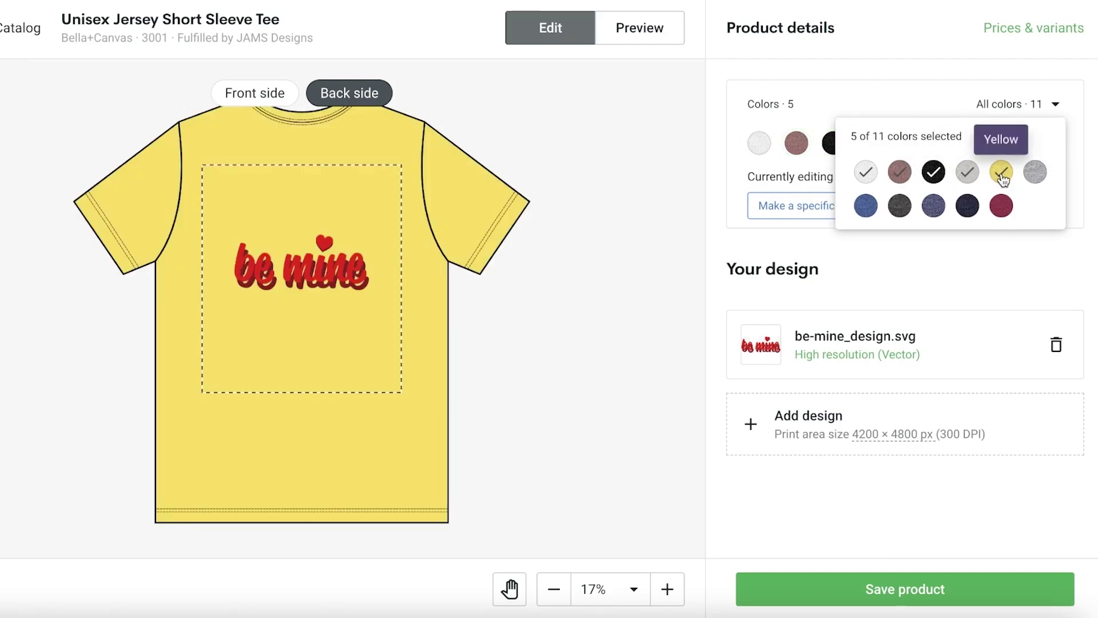
pyautogui.click(1003, 175)
pyautogui.click(1037, 172)
# Add True Royal, Dark Grey Heather and indigo to reach 8 colours, then save the tee.
pyautogui.click(1003, 205)
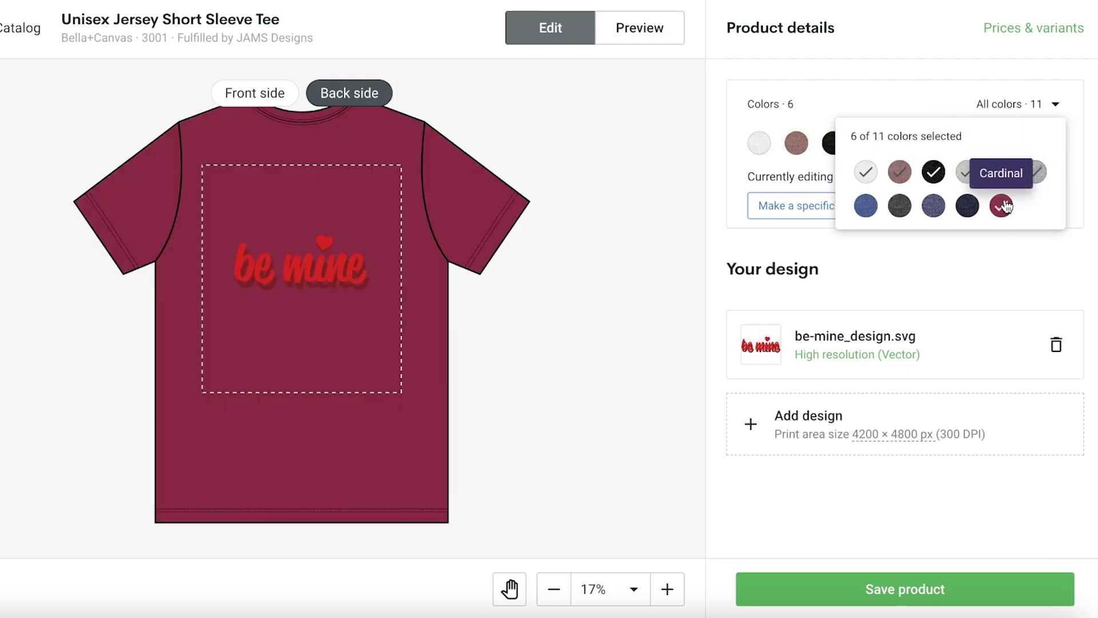
pyautogui.click(1002, 206)
pyautogui.click(866, 206)
pyautogui.click(933, 206)
pyautogui.click(900, 206)
pyautogui.click(1018, 104)
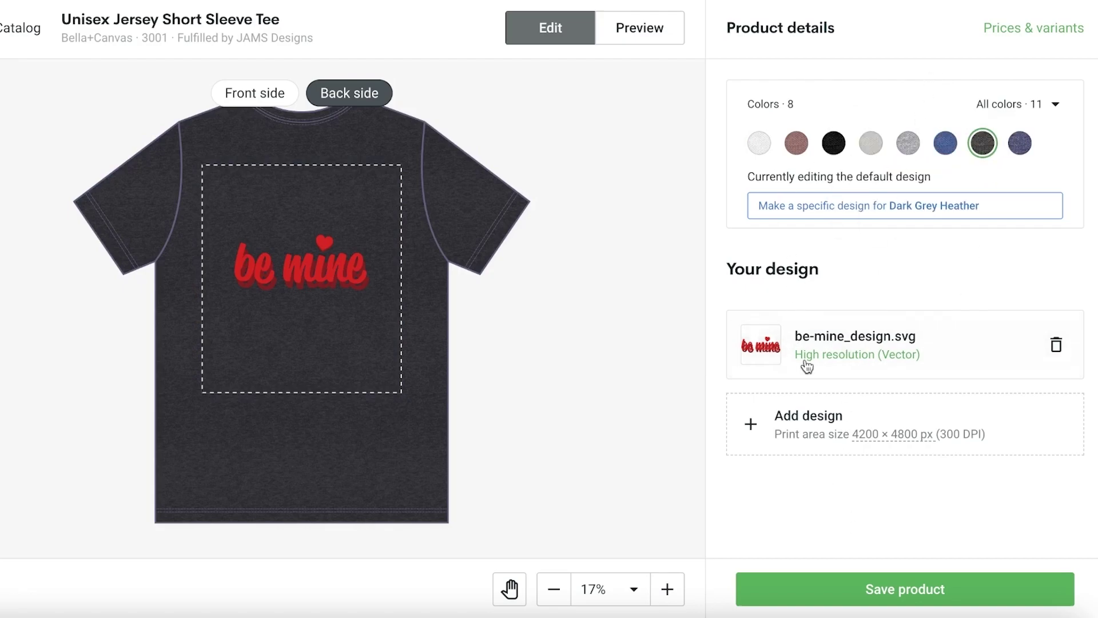
pyautogui.click(878, 595)
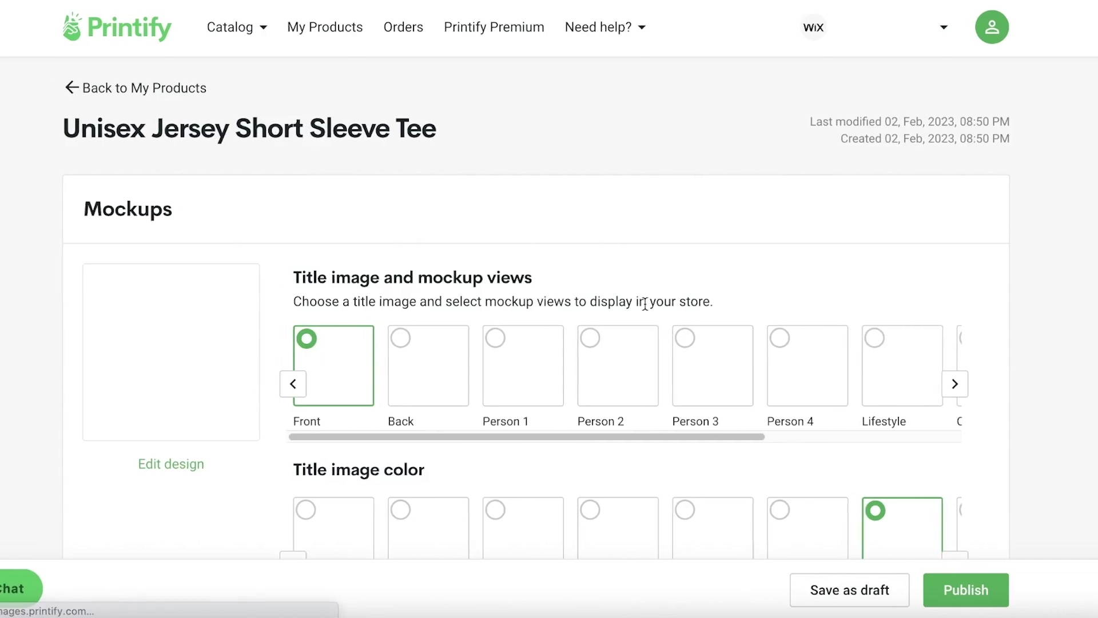
# Publish the tee to the store and dismiss the rating prompt.
pyautogui.scroll(-13, 658, 303)
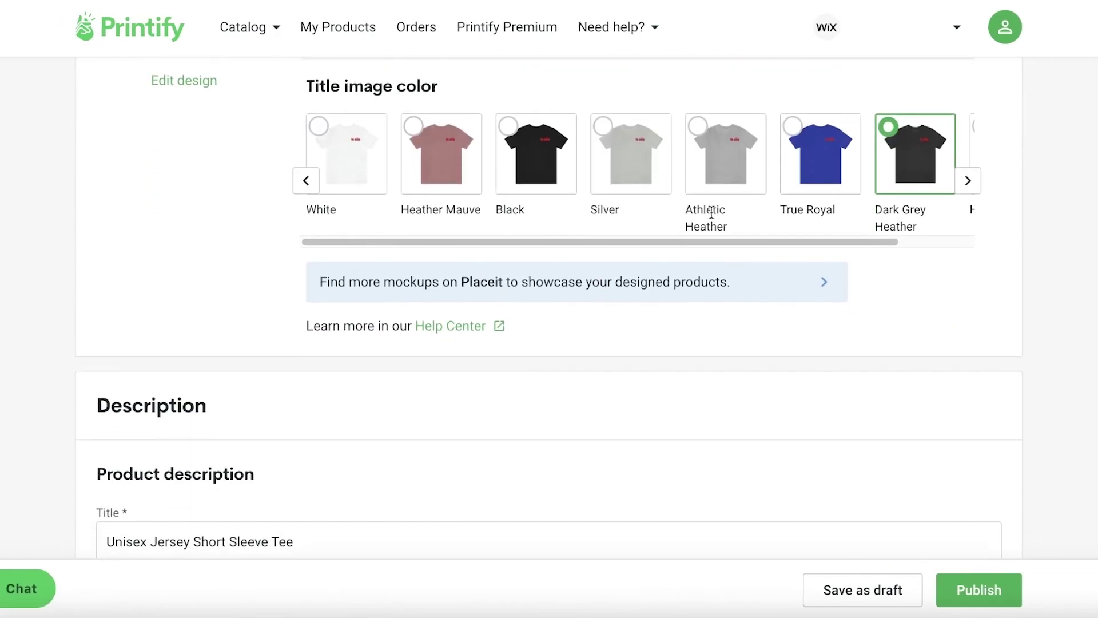
pyautogui.click(989, 602)
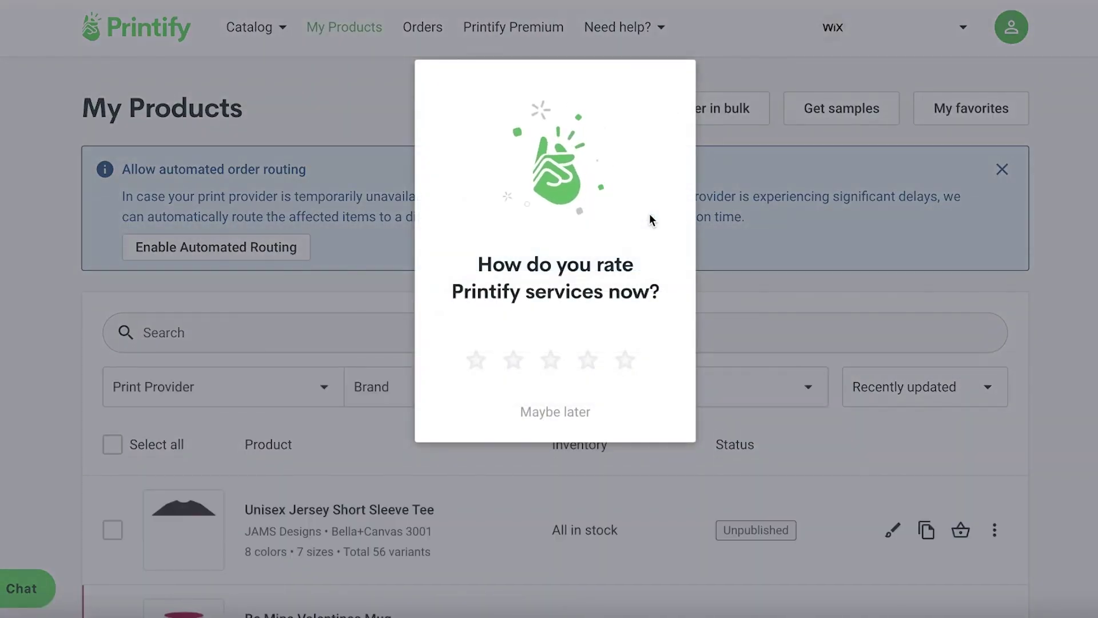
pyautogui.click(538, 413)
# Check the tee and mug actions in My Products and review the store list.
pyautogui.scroll(-3, 913, 366)
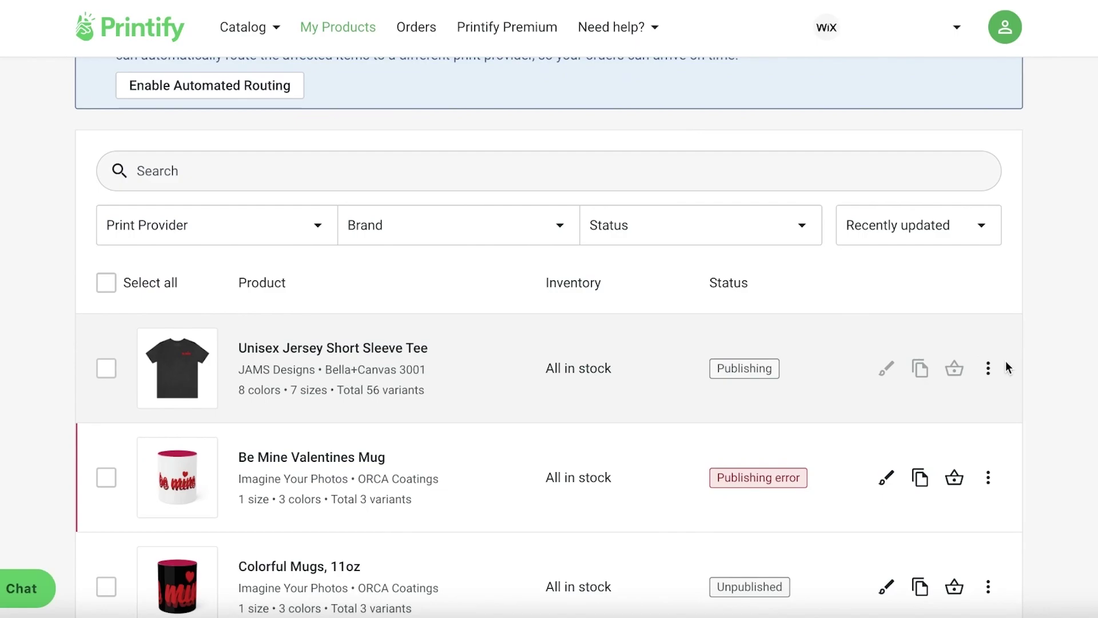
pyautogui.click(988, 368)
pyautogui.scroll(-3, 1079, 319)
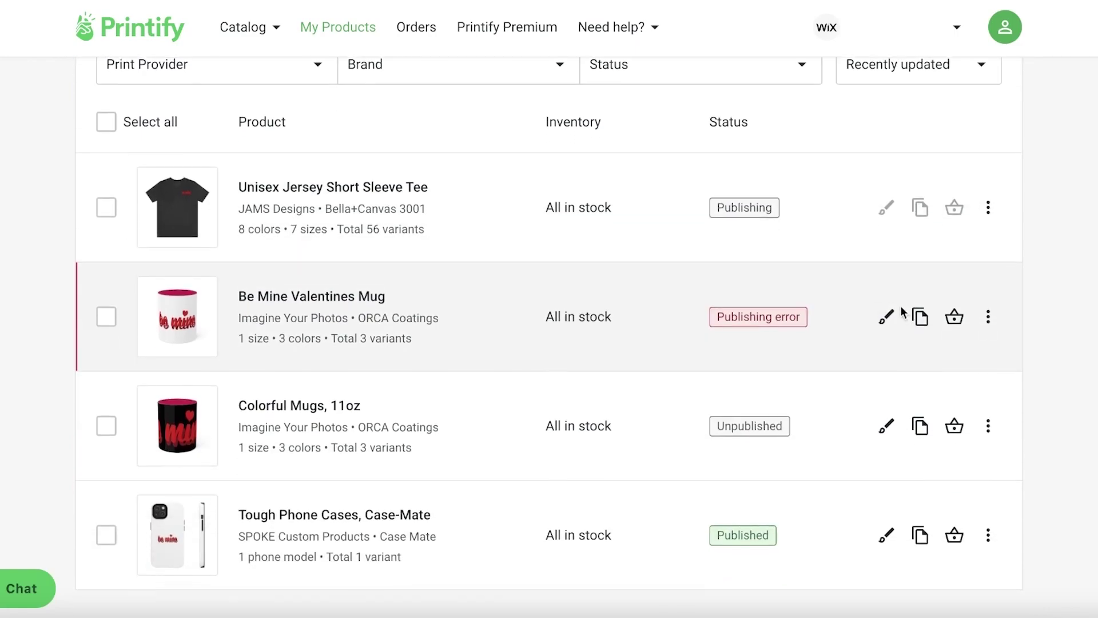
pyautogui.click(988, 312)
pyautogui.scroll(6, 1042, 284)
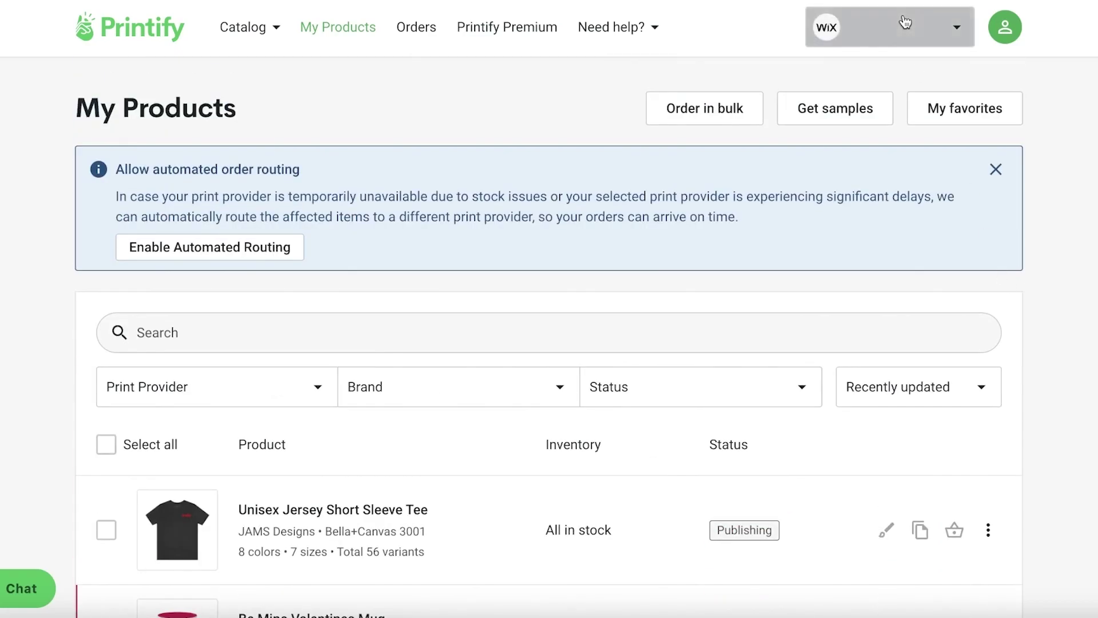
pyautogui.click(906, 22)
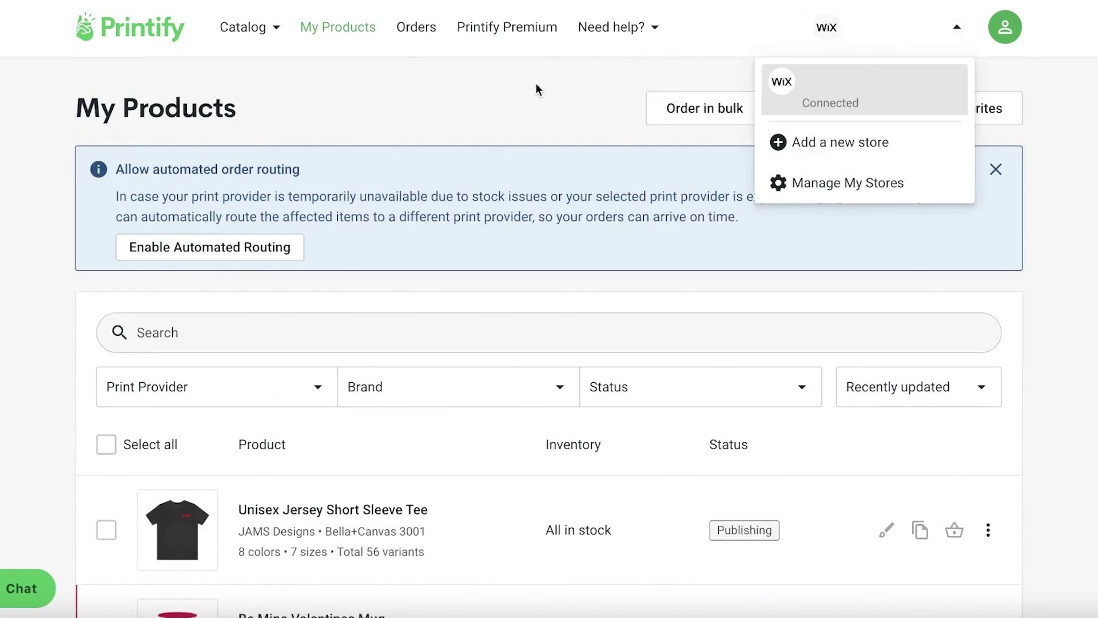
pyautogui.click(491, 113)
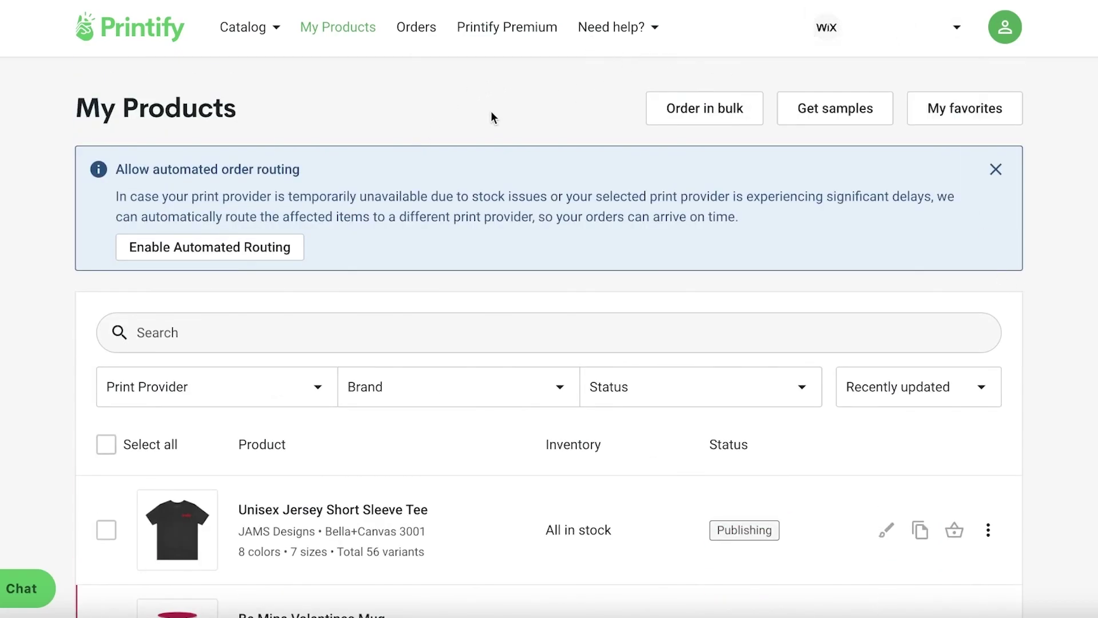
# Turn on automatic order routing, sending orders to production daily at 12:00 PM.
pyautogui.click(258, 247)
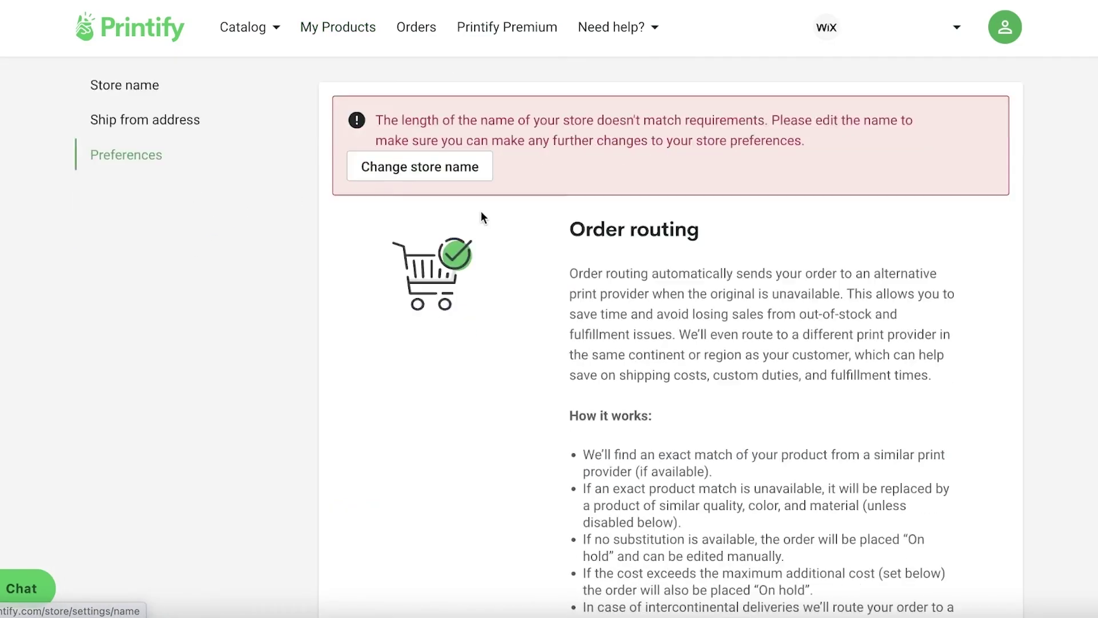
pyautogui.scroll(-5, 480, 214)
pyautogui.click(580, 281)
pyautogui.scroll(-8, 636, 217)
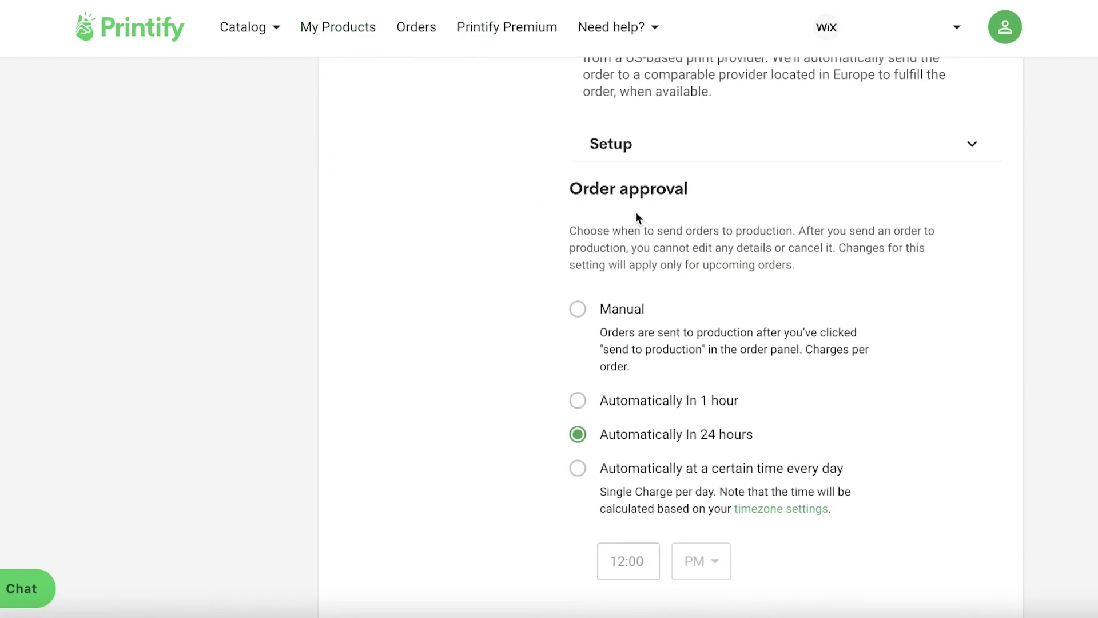
pyautogui.scroll(-1, 636, 218)
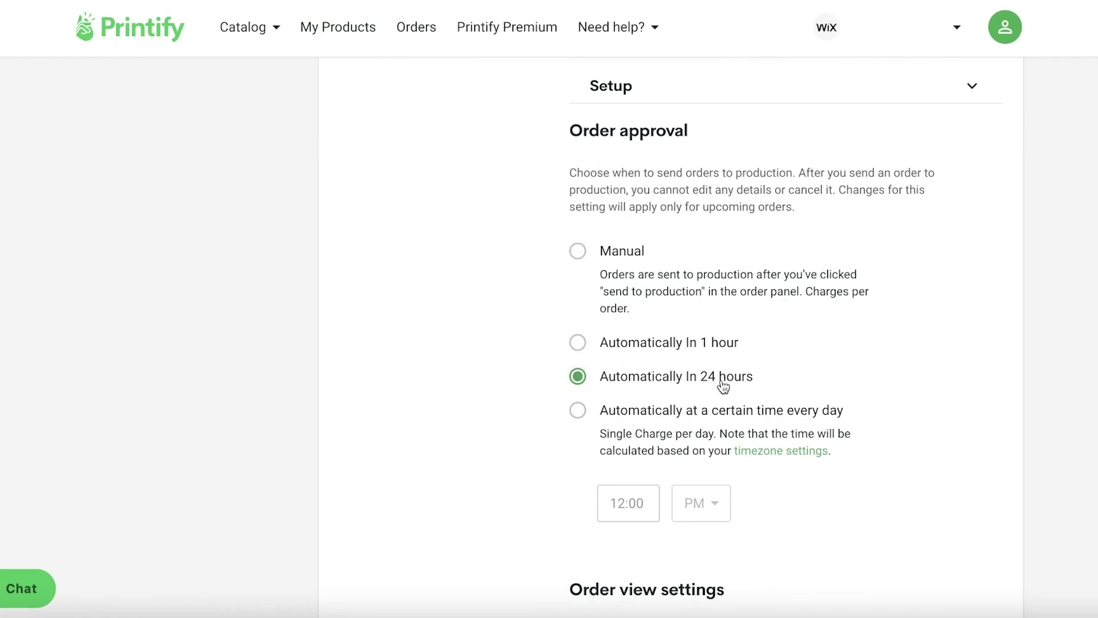
pyautogui.click(629, 413)
pyautogui.scroll(-1, 625, 417)
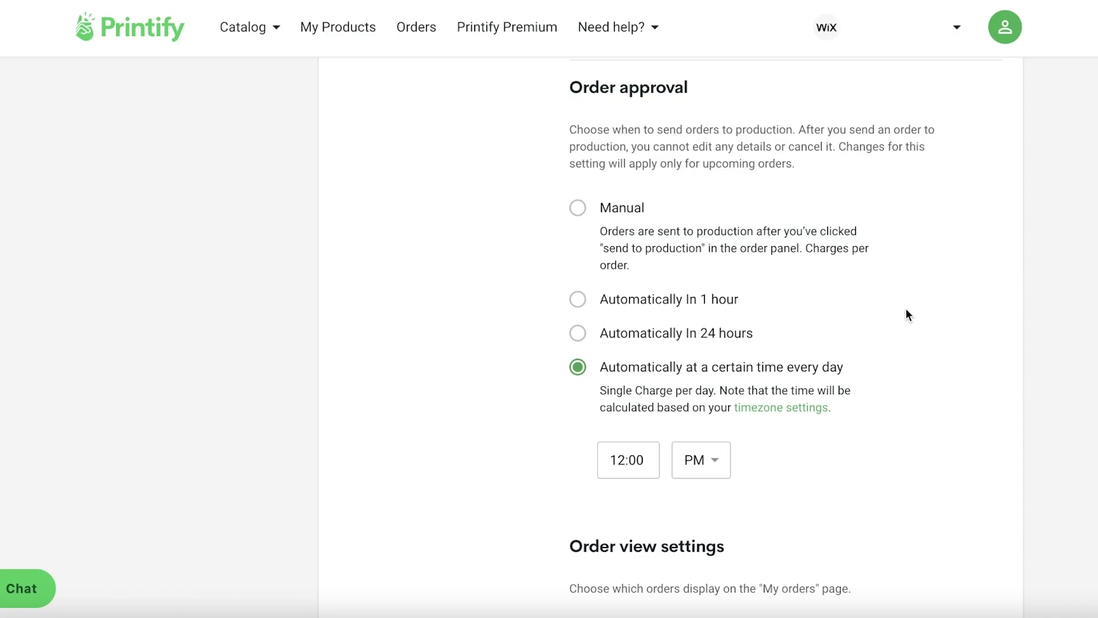
pyautogui.click(690, 331)
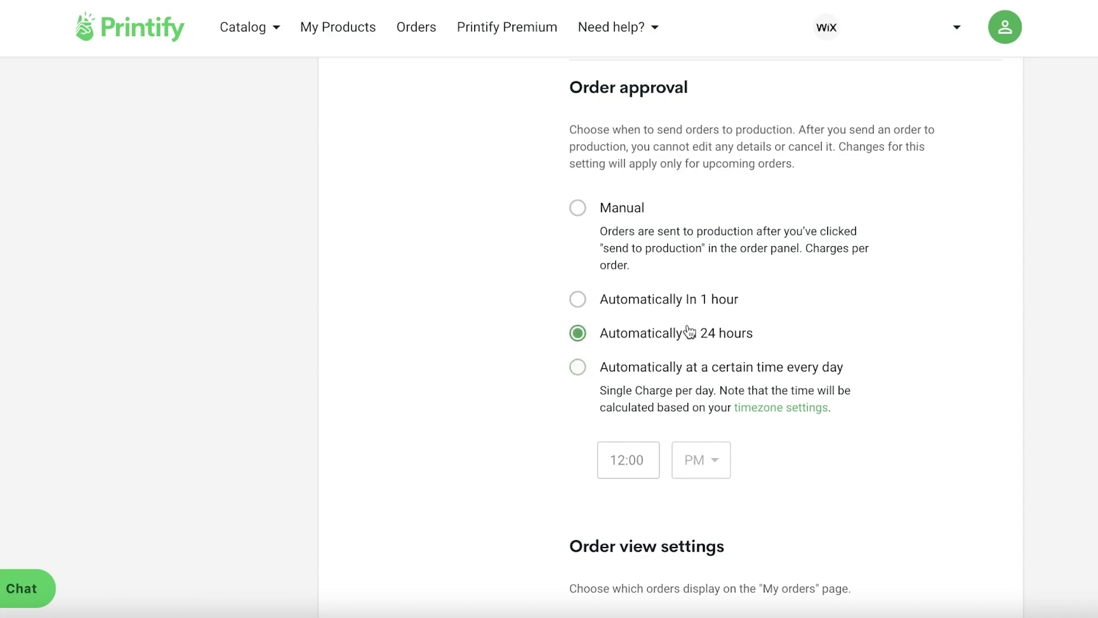
pyautogui.scroll(-1, 690, 326)
pyautogui.click(722, 324)
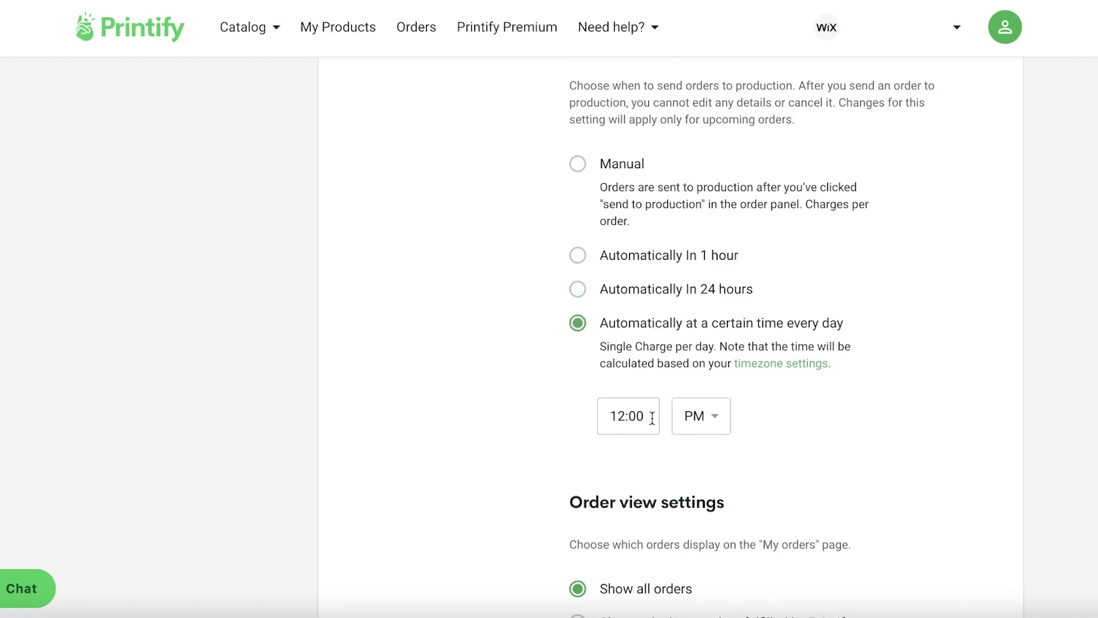
pyautogui.click(653, 416)
pyautogui.click(725, 412)
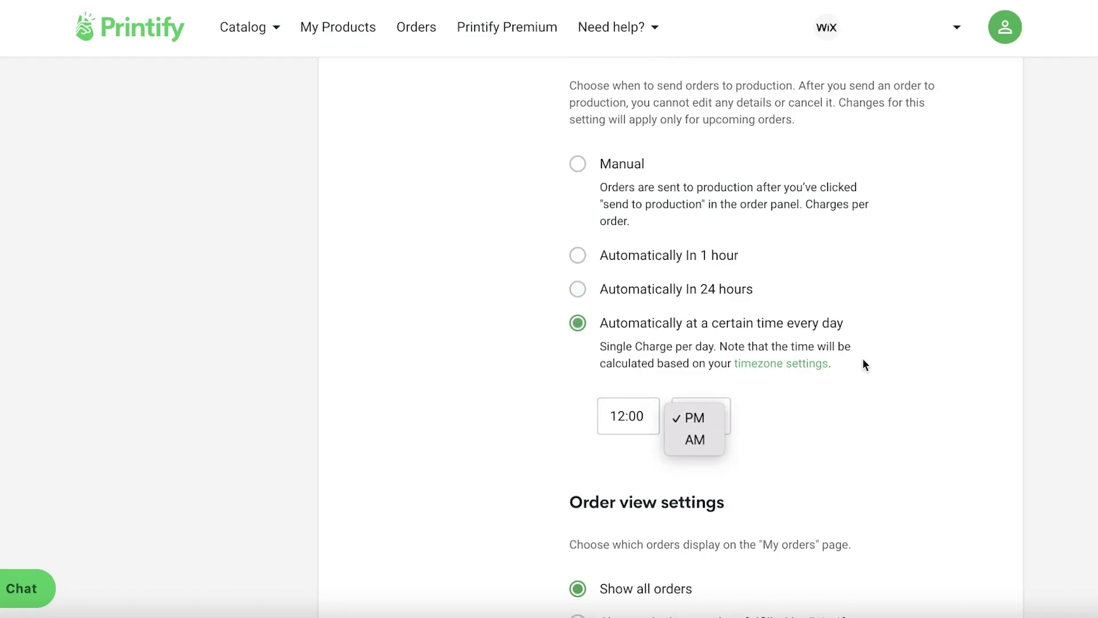
# Show only Printify-fulfilled orders and receive tracking updates once a day at a set time.
pyautogui.scroll(-4, 862, 361)
pyautogui.scroll(-1, 656, 334)
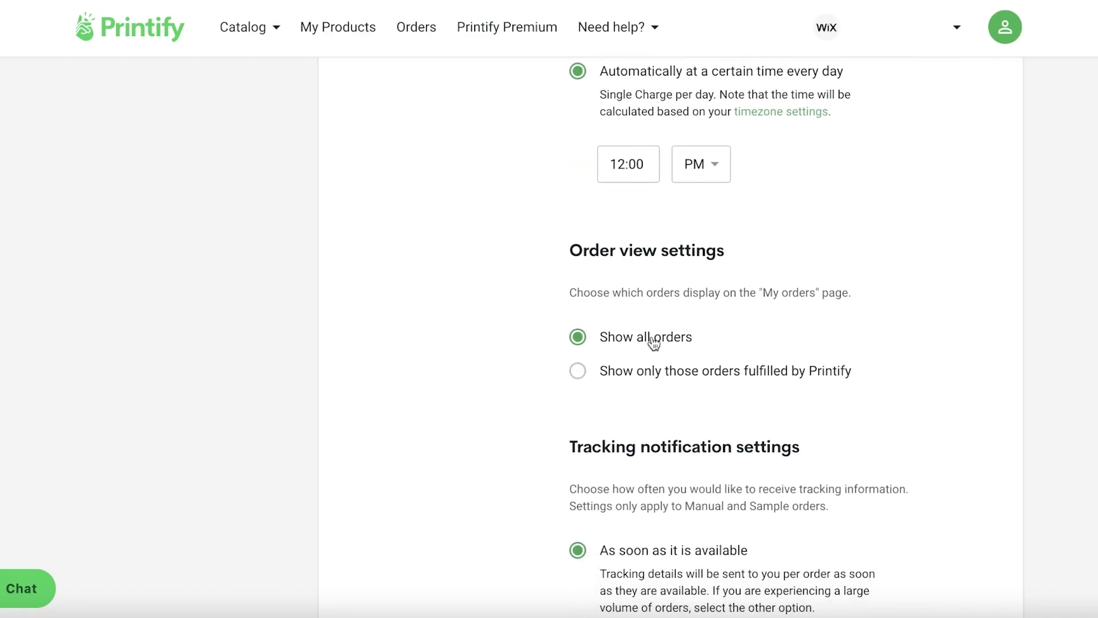
pyautogui.scroll(-4, 802, 346)
pyautogui.click(634, 167)
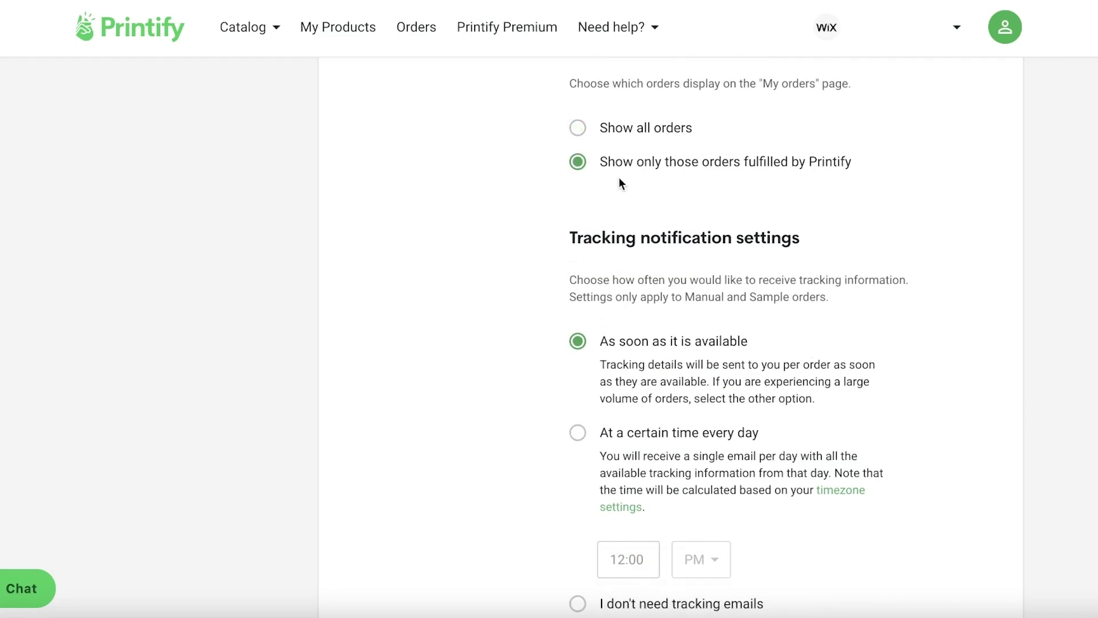
pyautogui.scroll(-2, 586, 205)
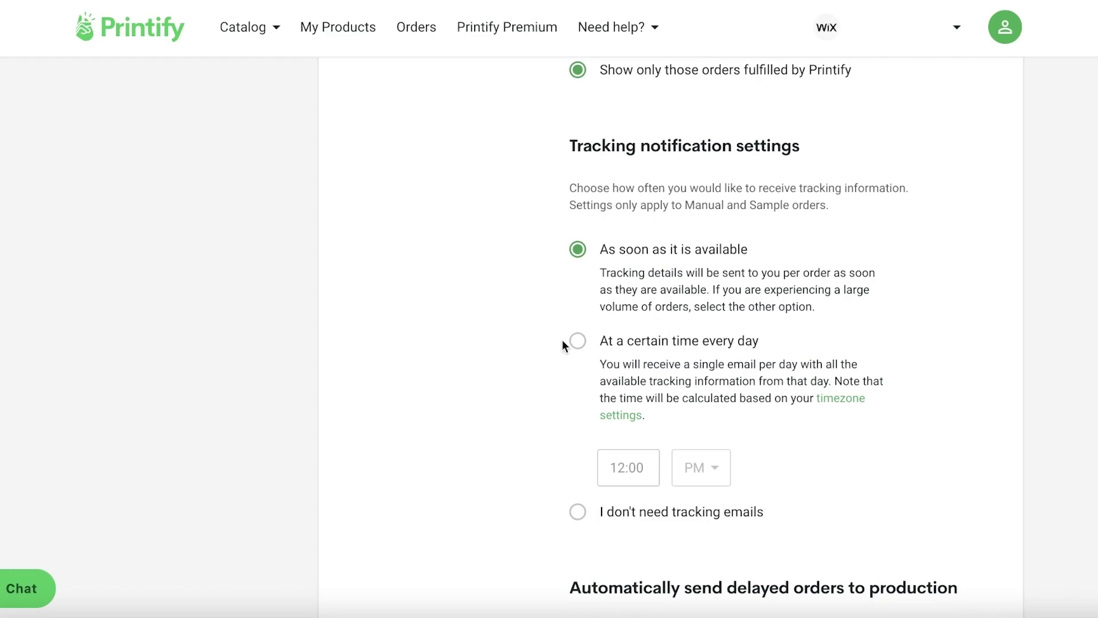
pyautogui.click(604, 343)
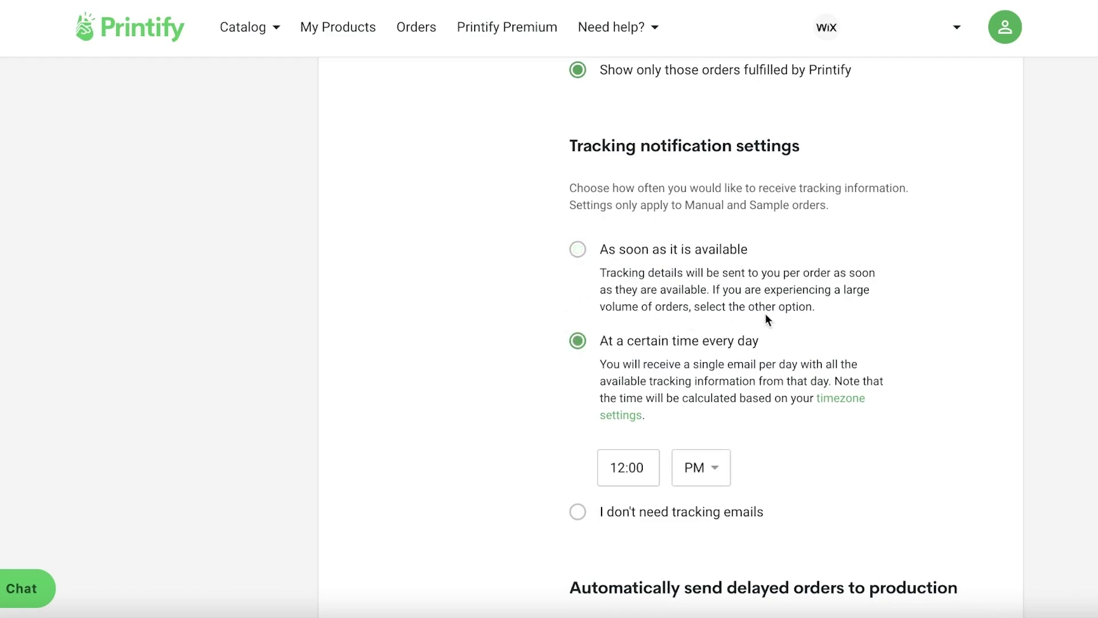
pyautogui.scroll(-2, 765, 314)
pyautogui.scroll(-8, 752, 325)
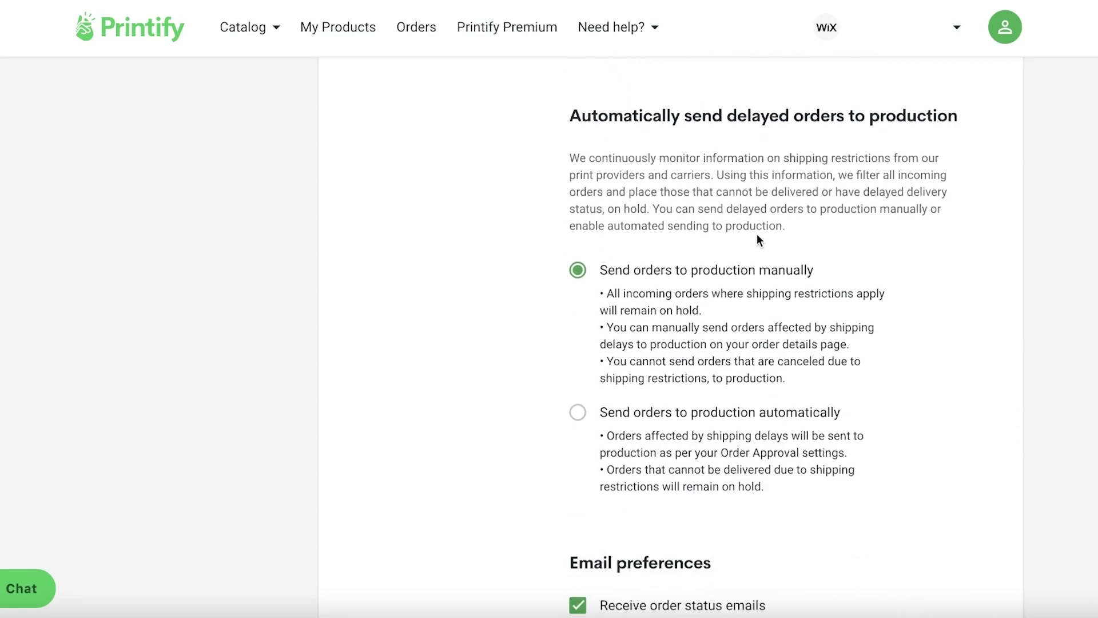
pyautogui.scroll(-5, 828, 164)
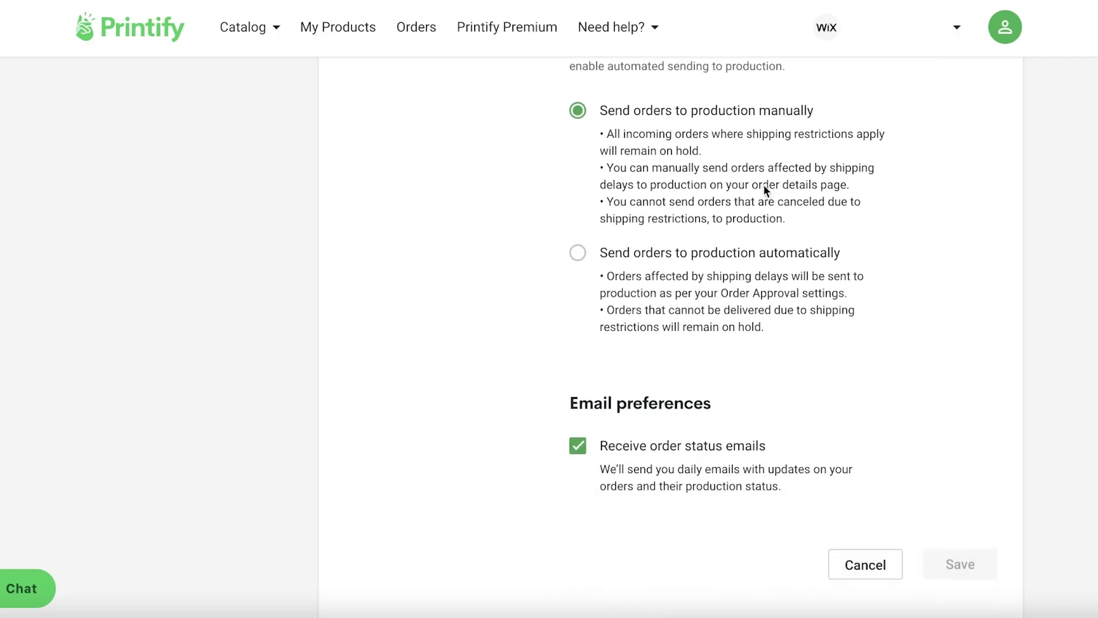
pyautogui.scroll(18, 692, 356)
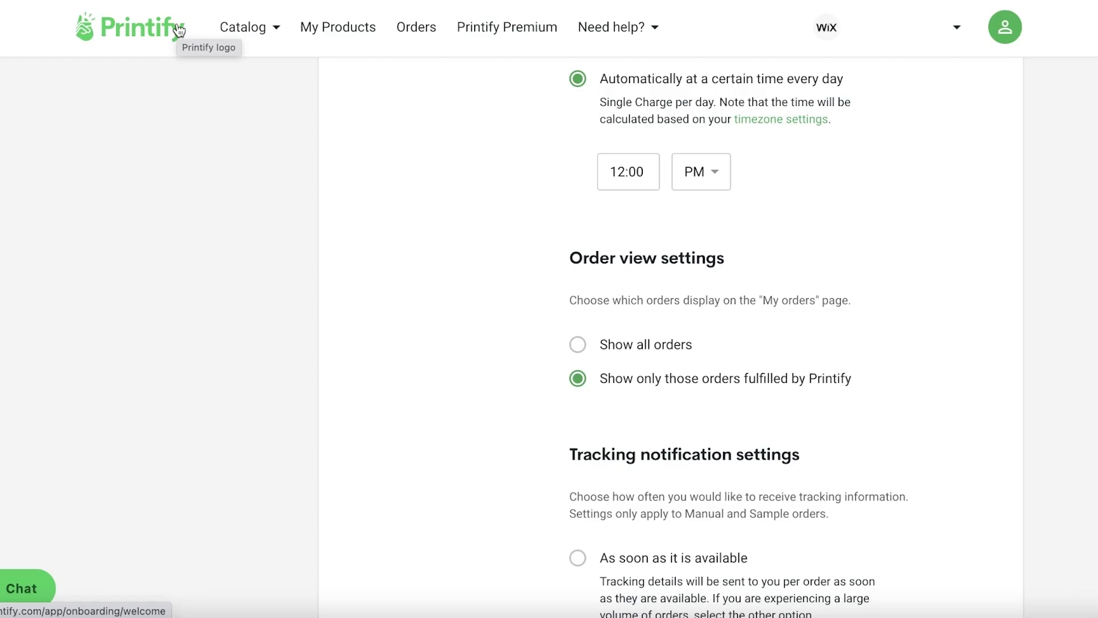
pyautogui.scroll(1, 296, 91)
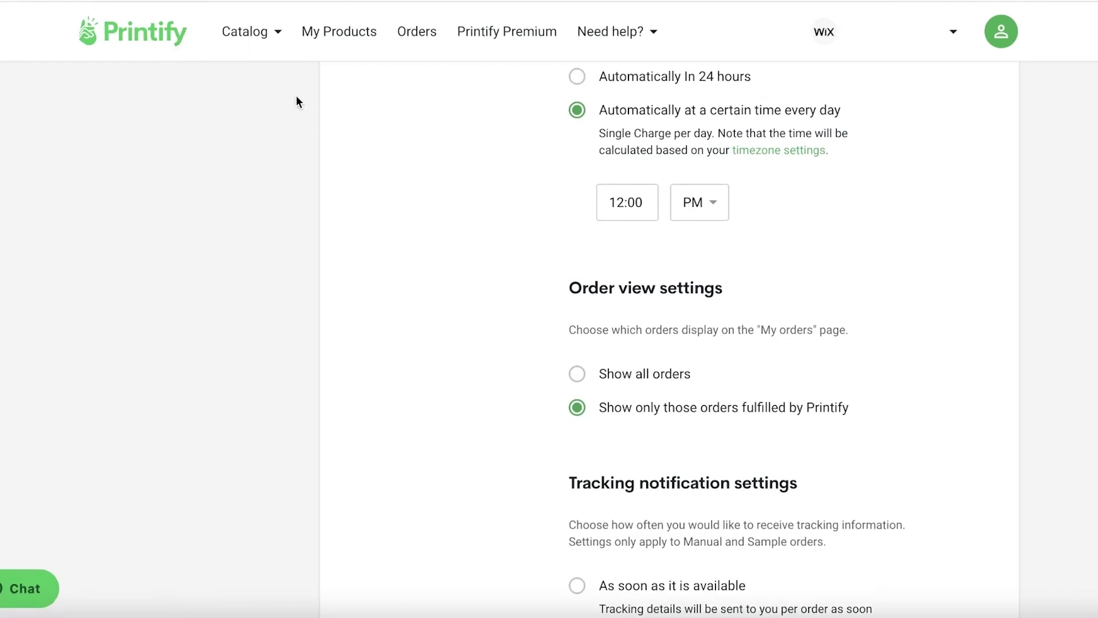